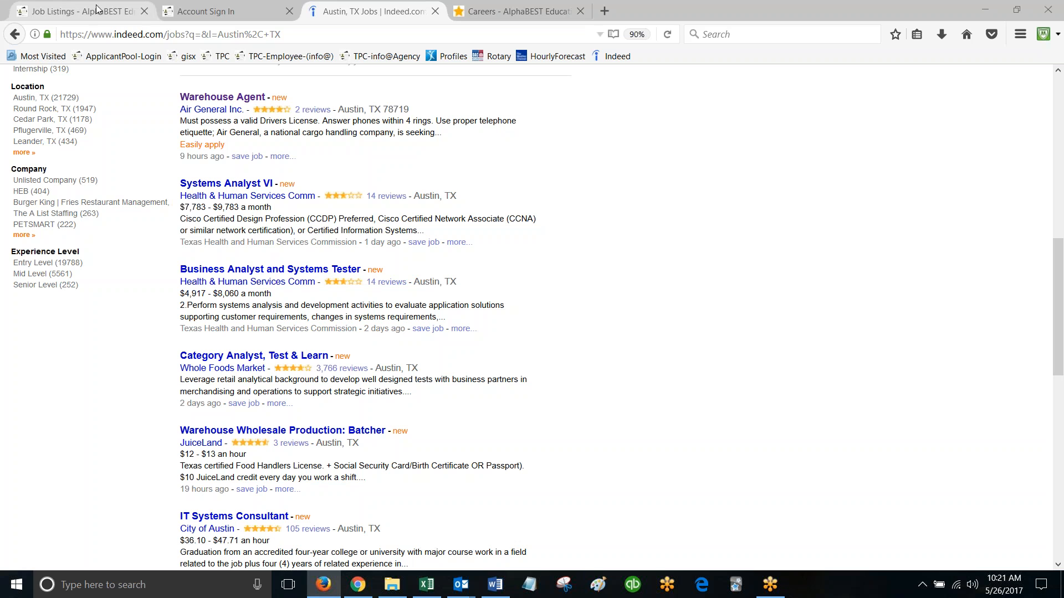
Step: Open the After School Toddler Teacher, Early Learning Center posting from the AlphaBEST job listings and look over its application form
{"action": "left_click", "coordinate": [94, 14]}
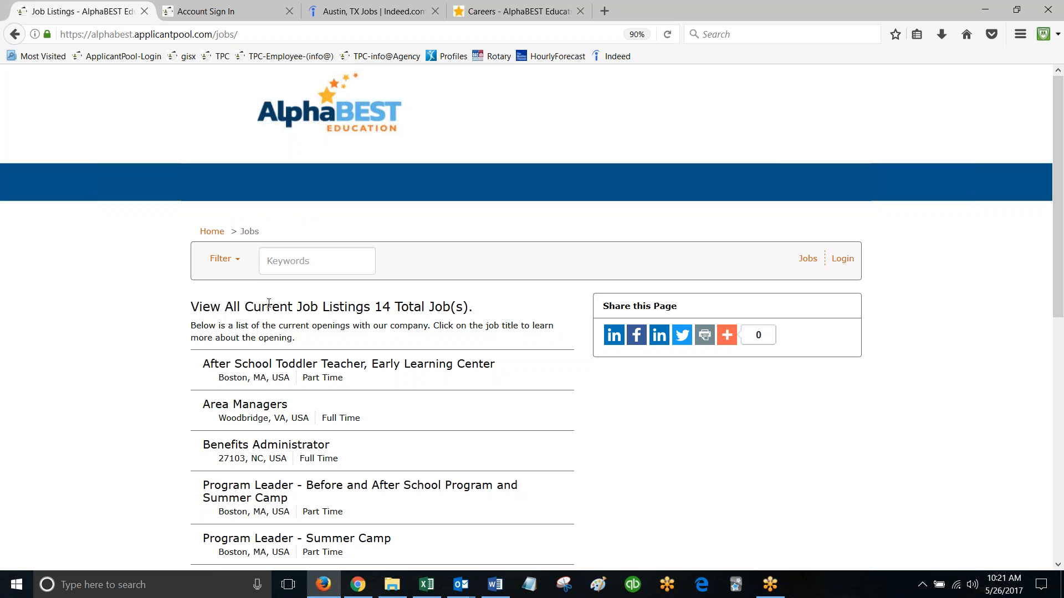
{"action": "scroll", "coordinate": [288, 249], "scroll_direction": "down", "scroll_amount": 2}
{"action": "scroll", "coordinate": [288, 366], "scroll_direction": "up", "scroll_amount": 2}
{"action": "left_click", "coordinate": [325, 372]}
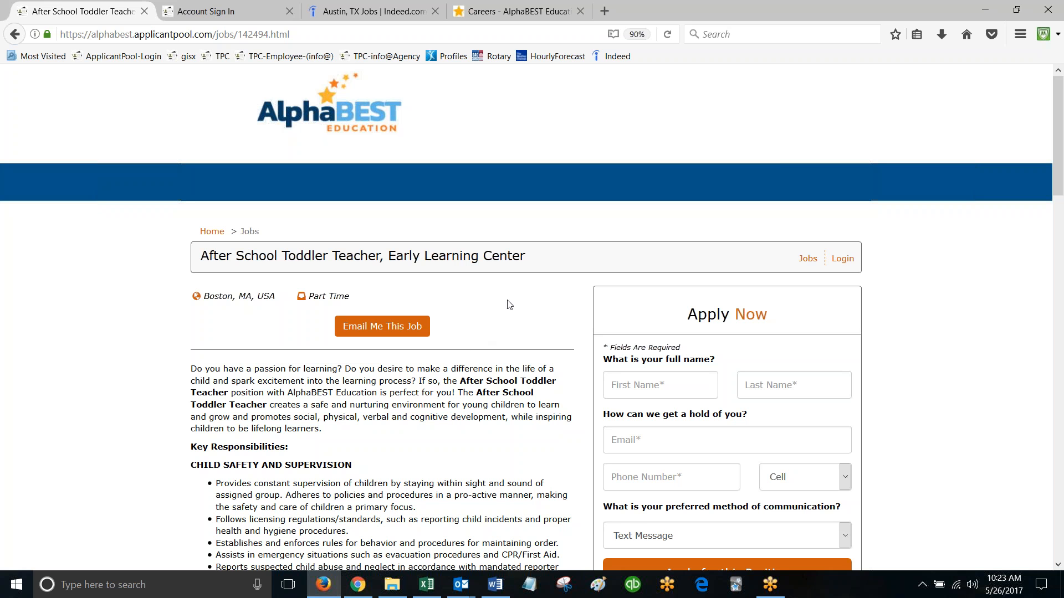
{"action": "scroll", "coordinate": [499, 269], "scroll_direction": "down", "scroll_amount": 6}
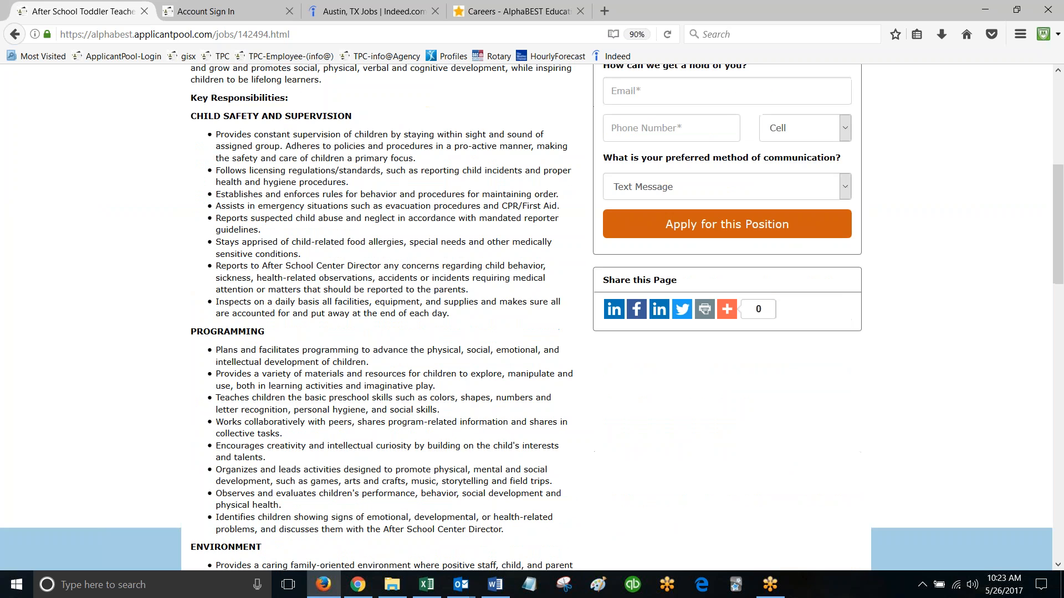
{"action": "scroll", "coordinate": [437, 388], "scroll_direction": "up", "scroll_amount": 5}
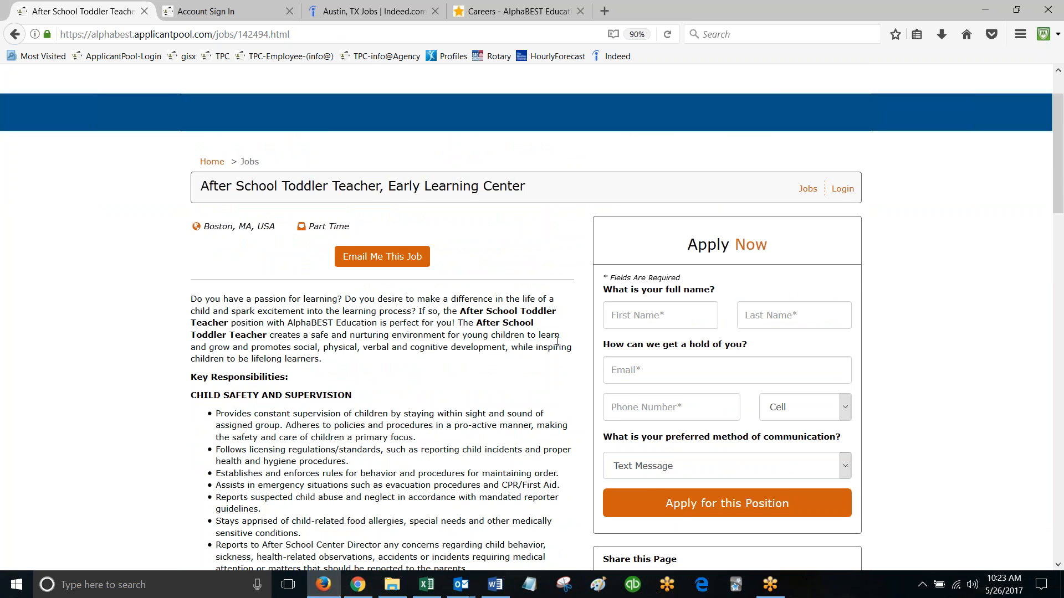
{"action": "scroll", "coordinate": [528, 350], "scroll_direction": "up", "scroll_amount": 2}
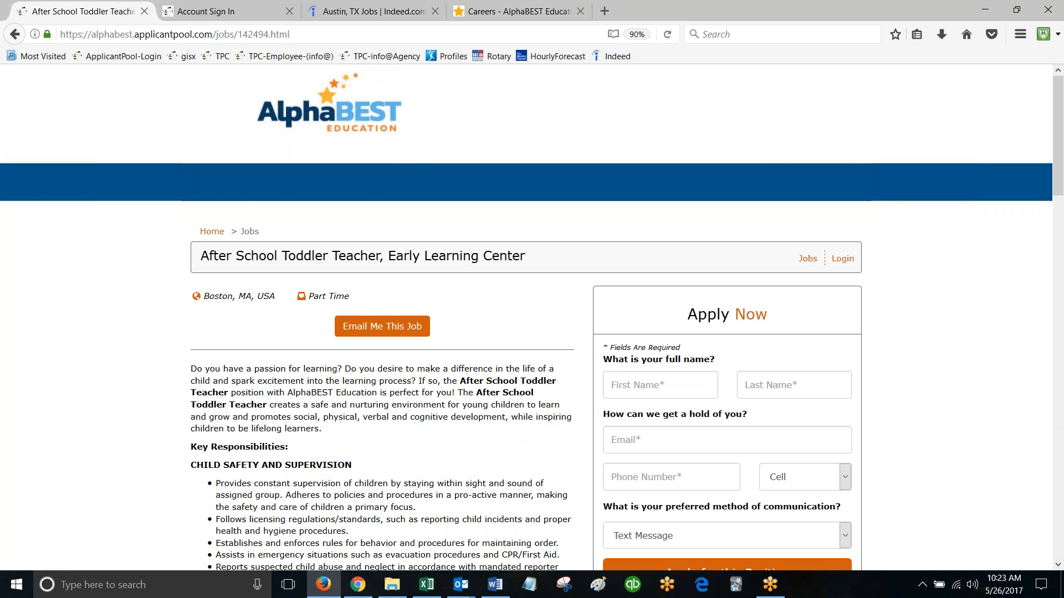
Step: Open Air General's Warehouse Agent posting from the Indeed results for Austin, TX and review it through its application section
{"action": "left_click", "coordinate": [372, 12]}
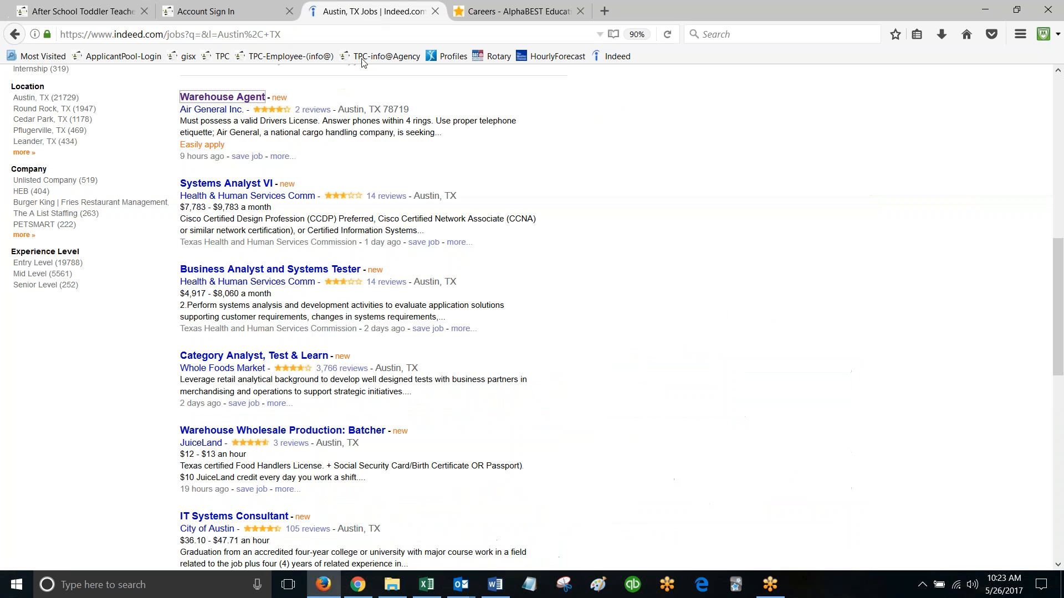
{"action": "scroll", "coordinate": [520, 111], "scroll_direction": "up", "scroll_amount": 9}
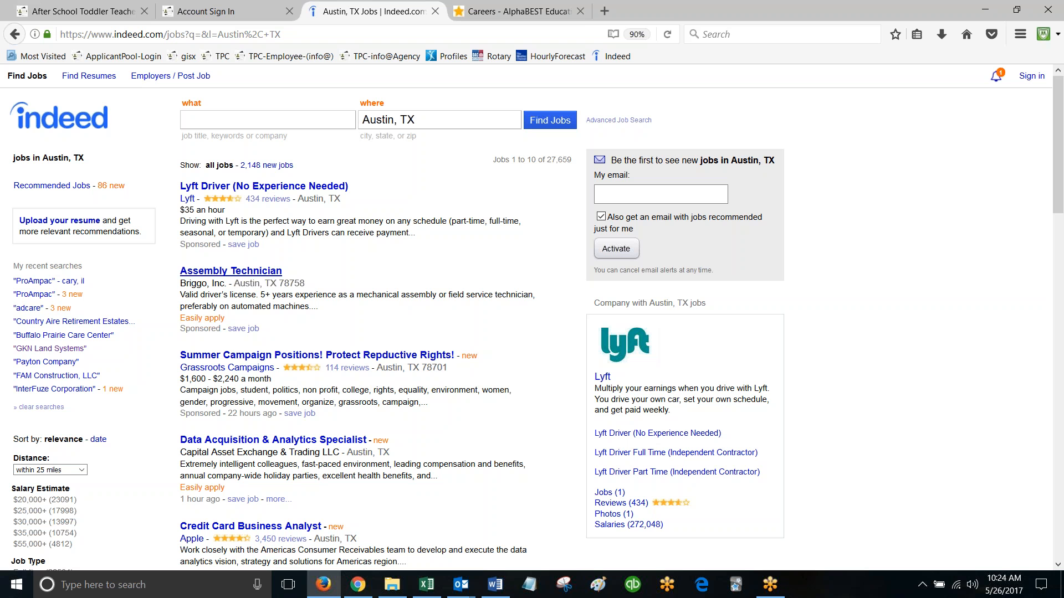
{"action": "scroll", "coordinate": [215, 208], "scroll_direction": "down", "scroll_amount": 10}
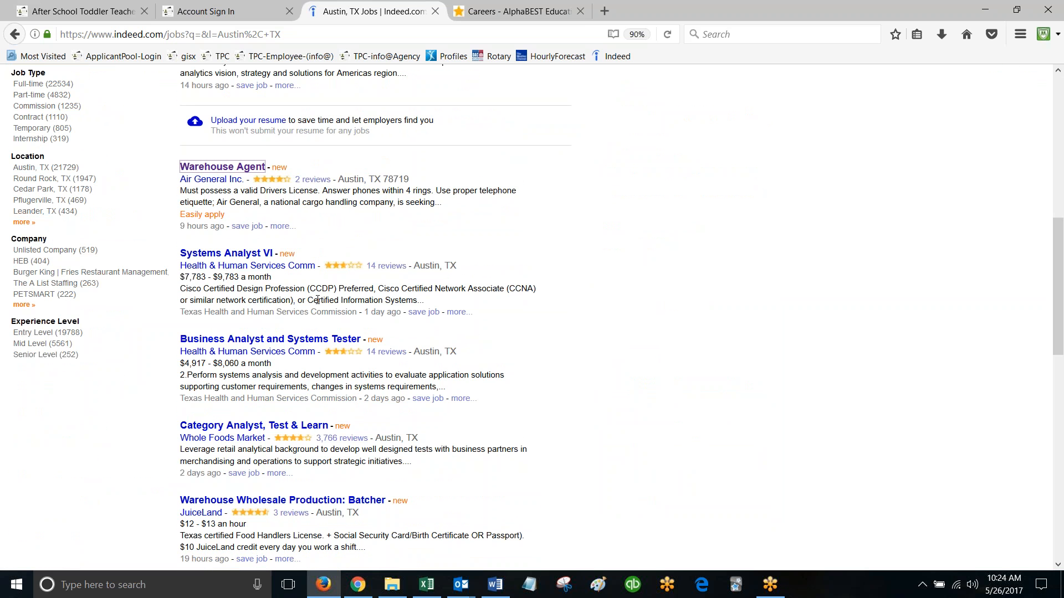
{"action": "scroll", "coordinate": [318, 299], "scroll_direction": "down", "scroll_amount": 1}
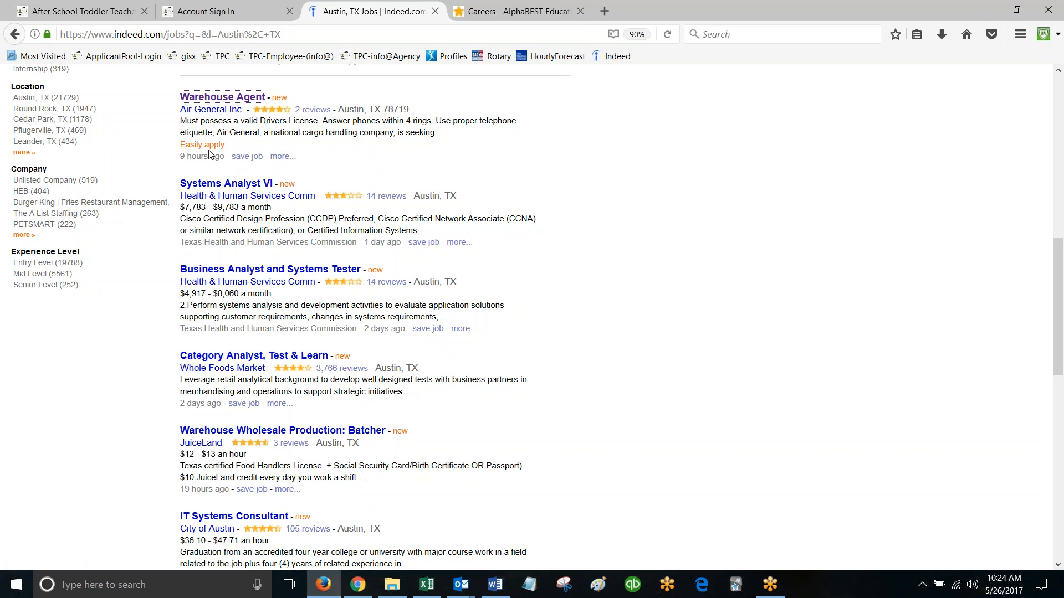
{"action": "left_click", "coordinate": [222, 97]}
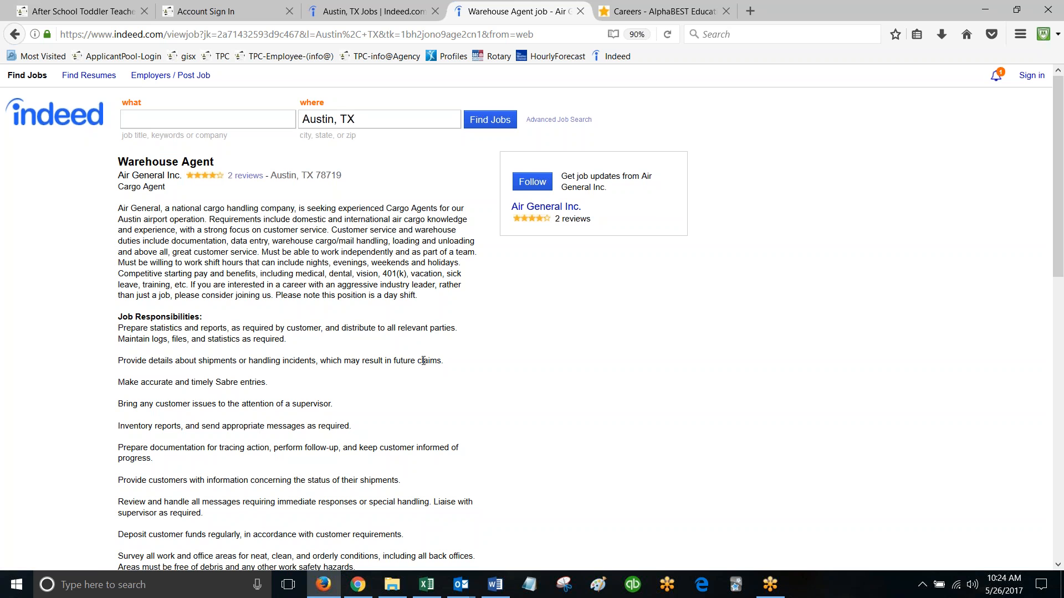
{"action": "scroll", "coordinate": [425, 360], "scroll_direction": "down", "scroll_amount": 1}
{"action": "scroll", "coordinate": [425, 361], "scroll_direction": "down", "scroll_amount": 9}
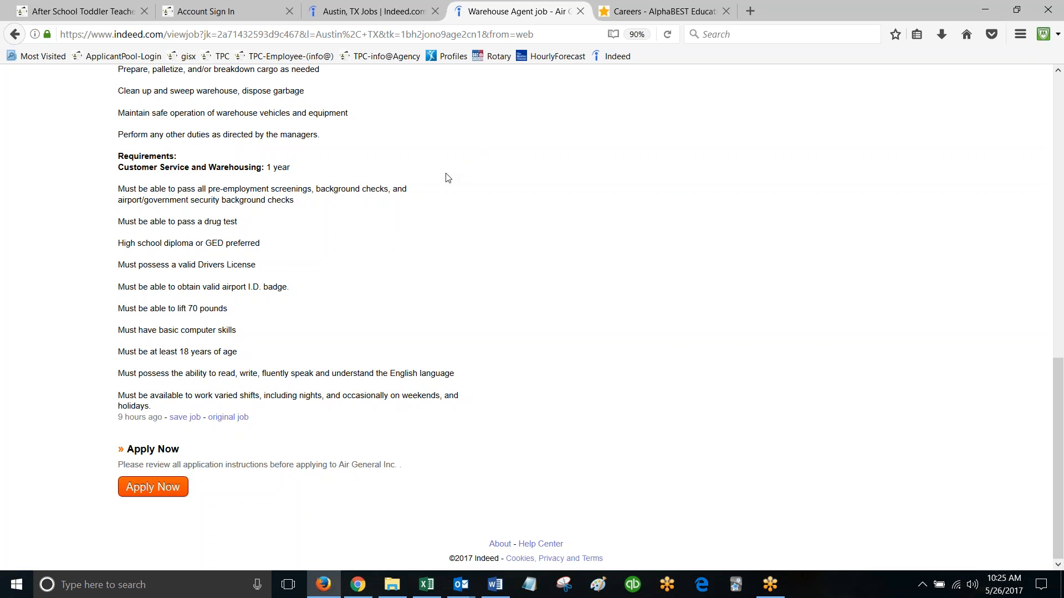
{"action": "scroll", "coordinate": [525, 140], "scroll_direction": "up", "scroll_amount": 15}
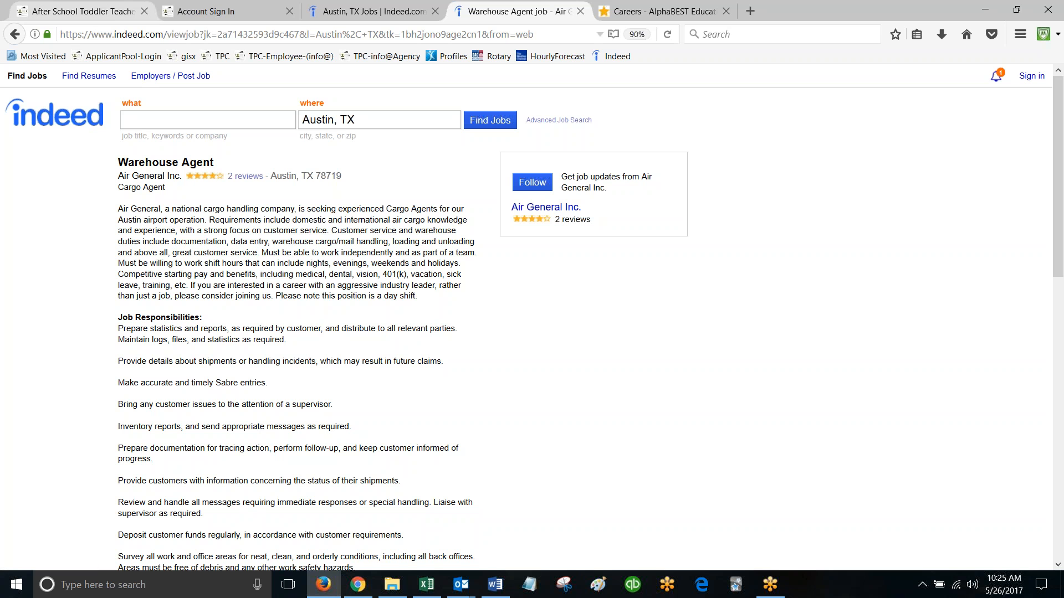
Step: View the applicant login page from the AlphaBEST toddler teacher posting, and return to the posting
{"action": "left_click", "coordinate": [108, 12]}
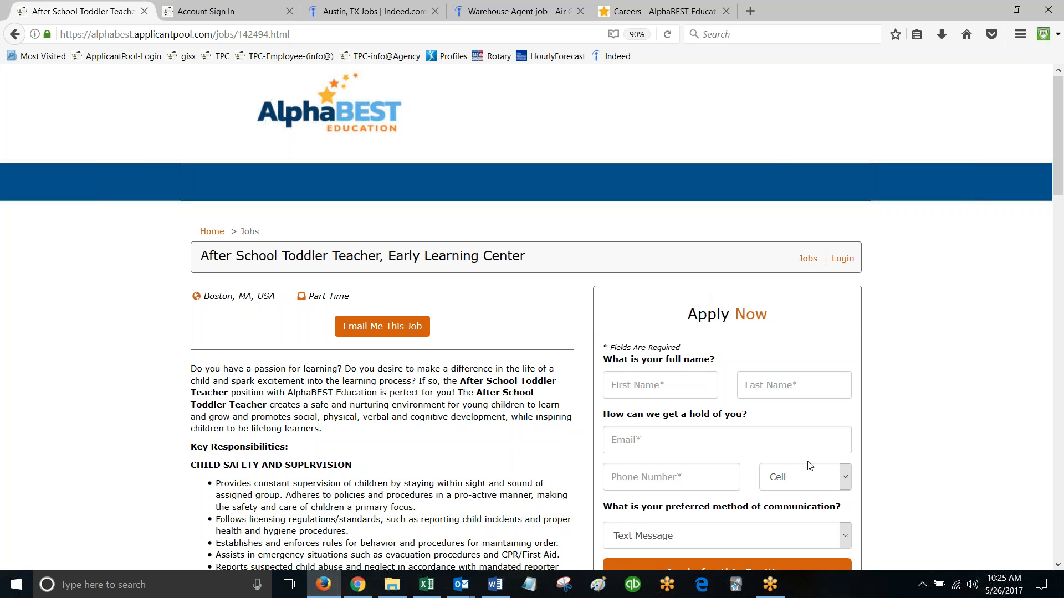
{"action": "left_click", "coordinate": [844, 261]}
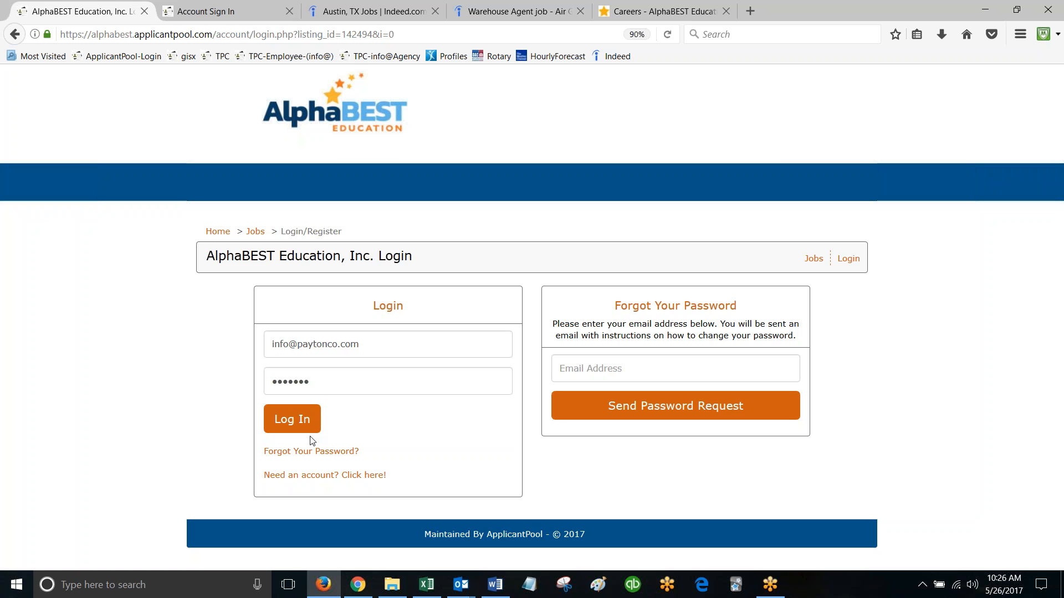
{"action": "left_click", "coordinate": [15, 35]}
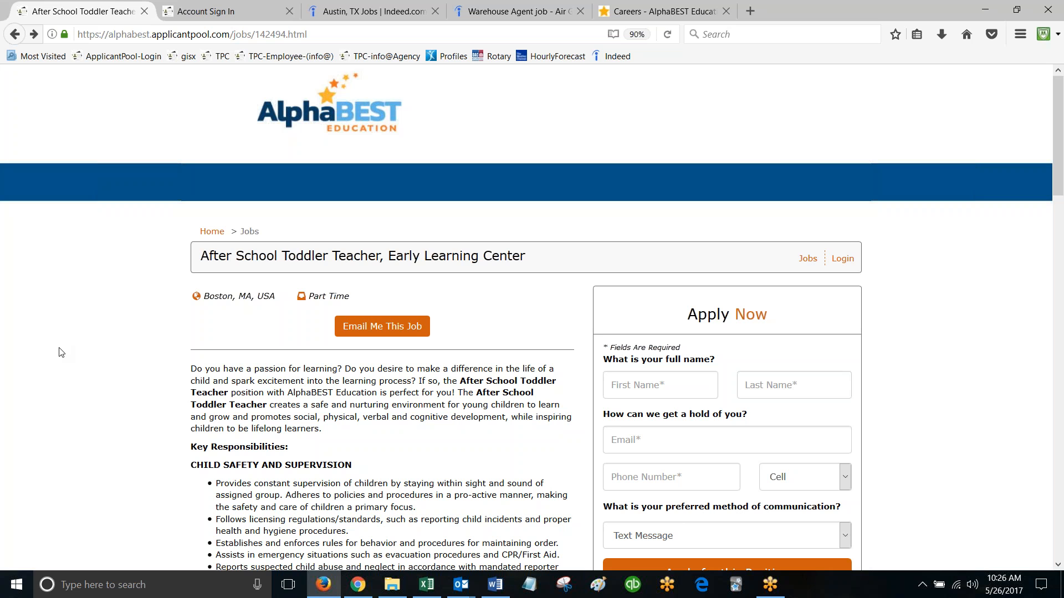
Step: Review the complete toddler teacher posting, from key responsibilities through preferred qualifications, salary and benefits, and required experience
{"action": "scroll", "coordinate": [61, 352], "scroll_direction": "down", "scroll_amount": 5}
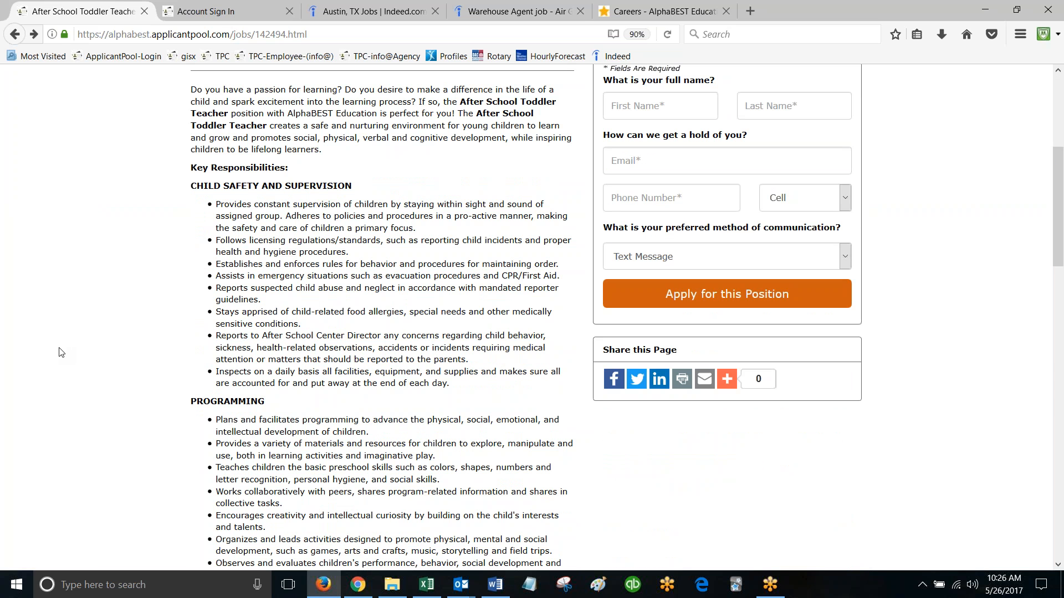
{"action": "scroll", "coordinate": [61, 352], "scroll_direction": "down", "scroll_amount": 4}
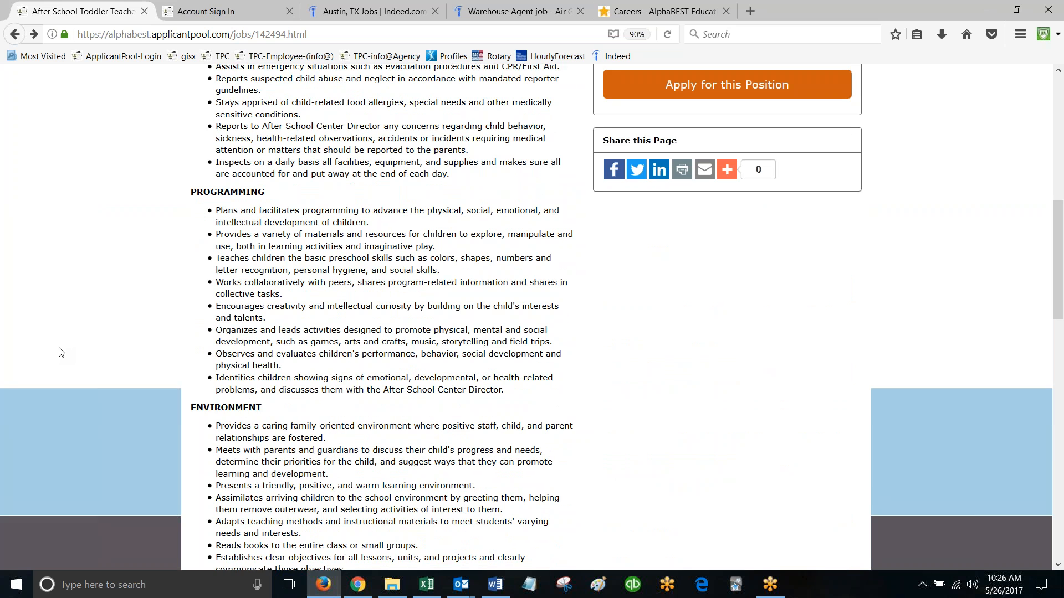
{"action": "scroll", "coordinate": [61, 352], "scroll_direction": "down", "scroll_amount": 3}
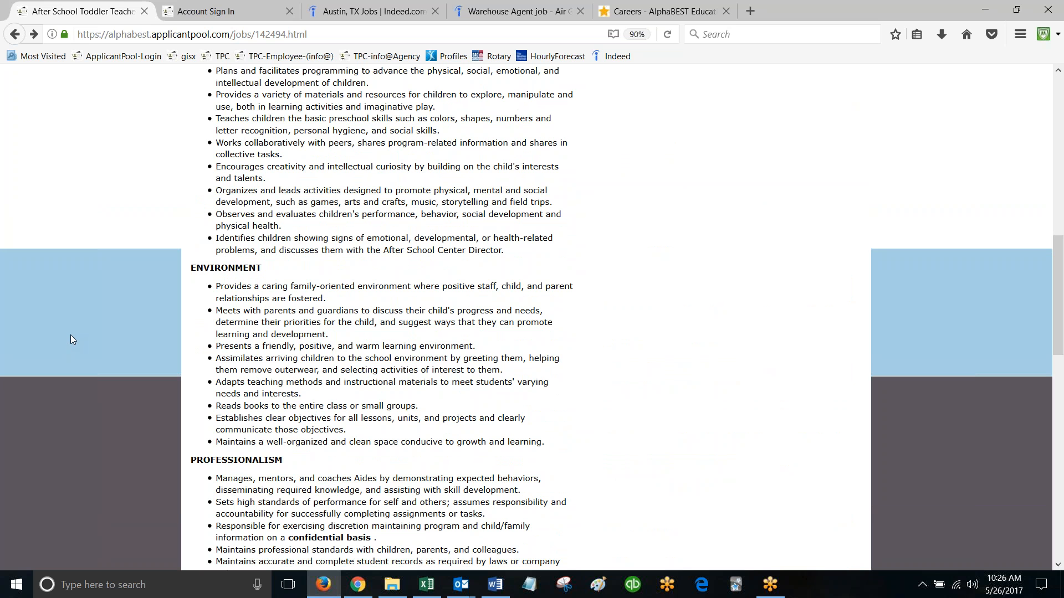
{"action": "scroll", "coordinate": [71, 335], "scroll_direction": "down", "scroll_amount": 4}
{"action": "scroll", "coordinate": [70, 335], "scroll_direction": "down", "scroll_amount": 3}
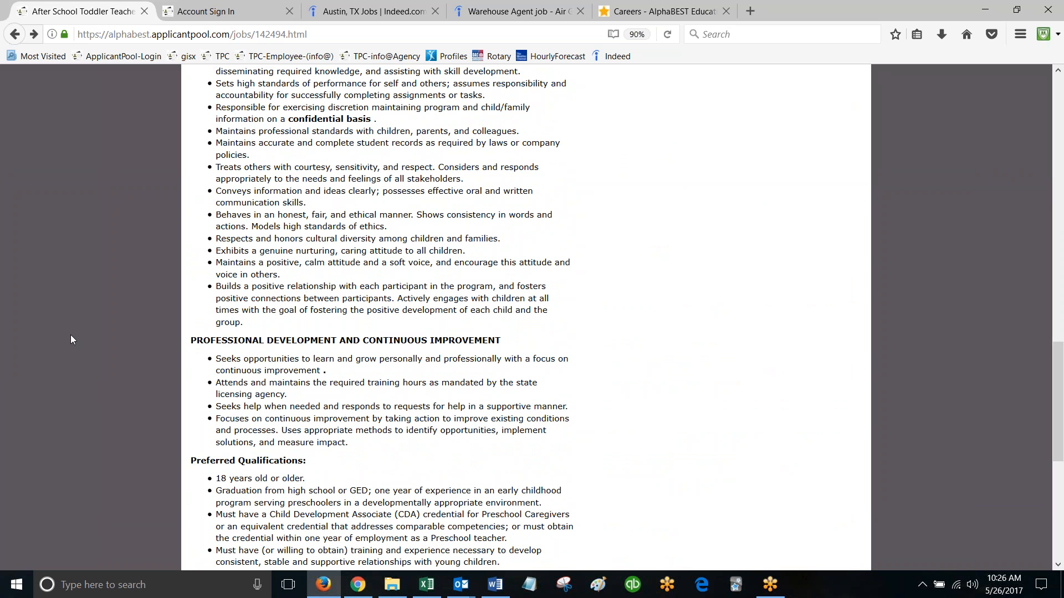
{"action": "scroll", "coordinate": [71, 336], "scroll_direction": "down", "scroll_amount": 3}
{"action": "scroll", "coordinate": [71, 336], "scroll_direction": "down", "scroll_amount": 3}
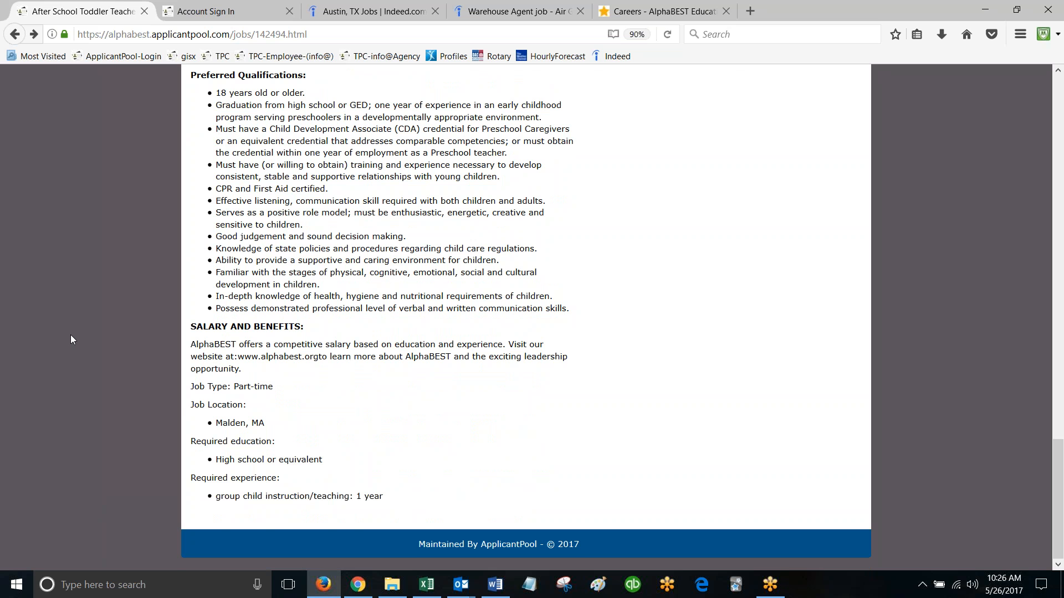
{"action": "scroll", "coordinate": [71, 335], "scroll_direction": "up", "scroll_amount": 10}
{"action": "scroll", "coordinate": [72, 335], "scroll_direction": "up", "scroll_amount": 15}
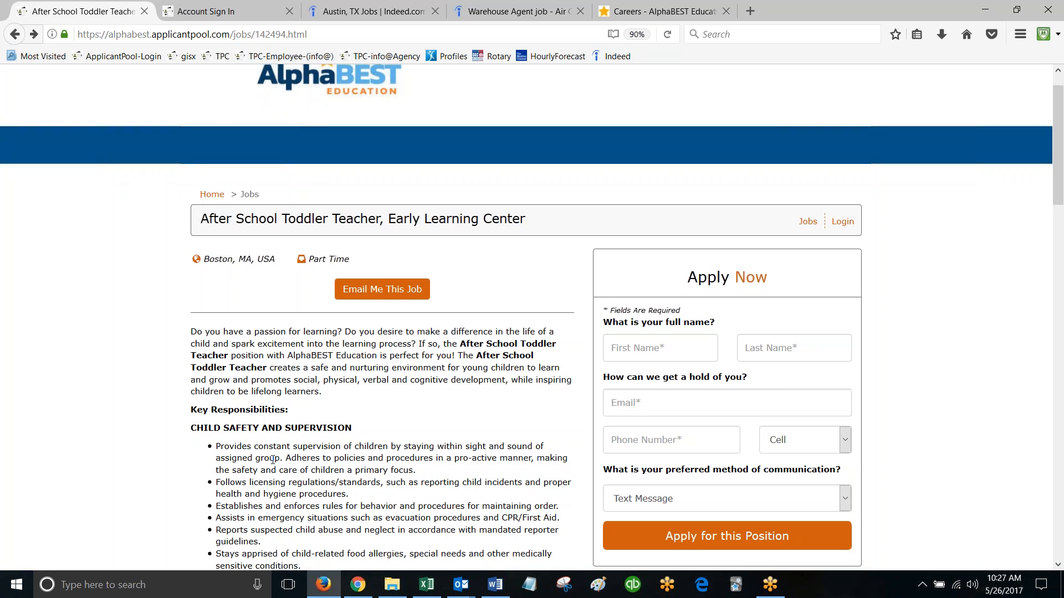
{"action": "scroll", "coordinate": [272, 459], "scroll_direction": "down", "scroll_amount": 3}
{"action": "scroll", "coordinate": [272, 459], "scroll_direction": "up", "scroll_amount": 3}
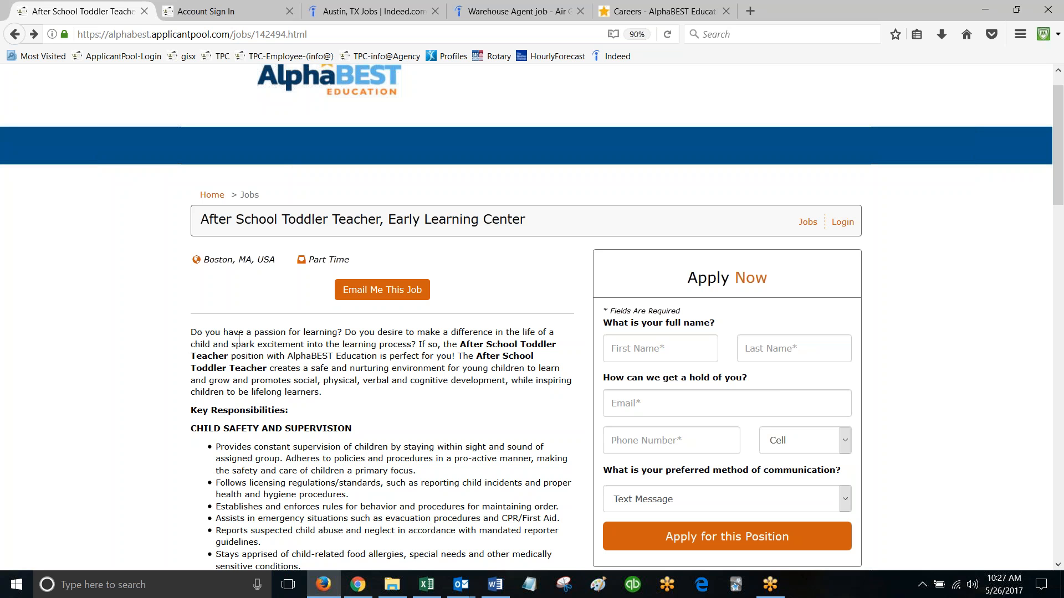
Step: Look again at the Warehouse Agent entry in the Indeed job results for Austin, TX
{"action": "left_click", "coordinate": [371, 12]}
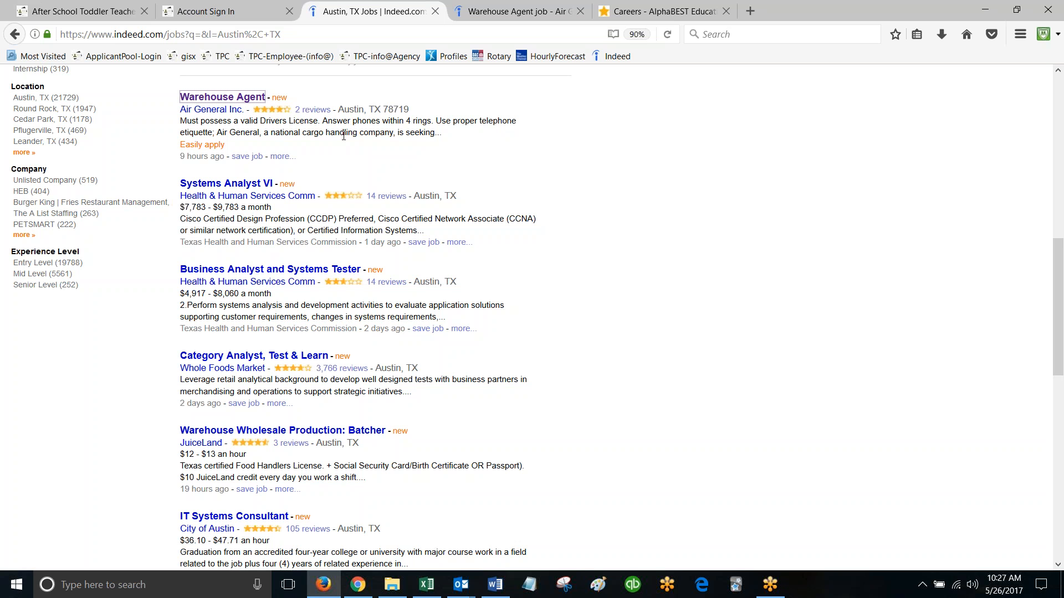
{"action": "scroll", "coordinate": [245, 126], "scroll_direction": "up", "scroll_amount": 2}
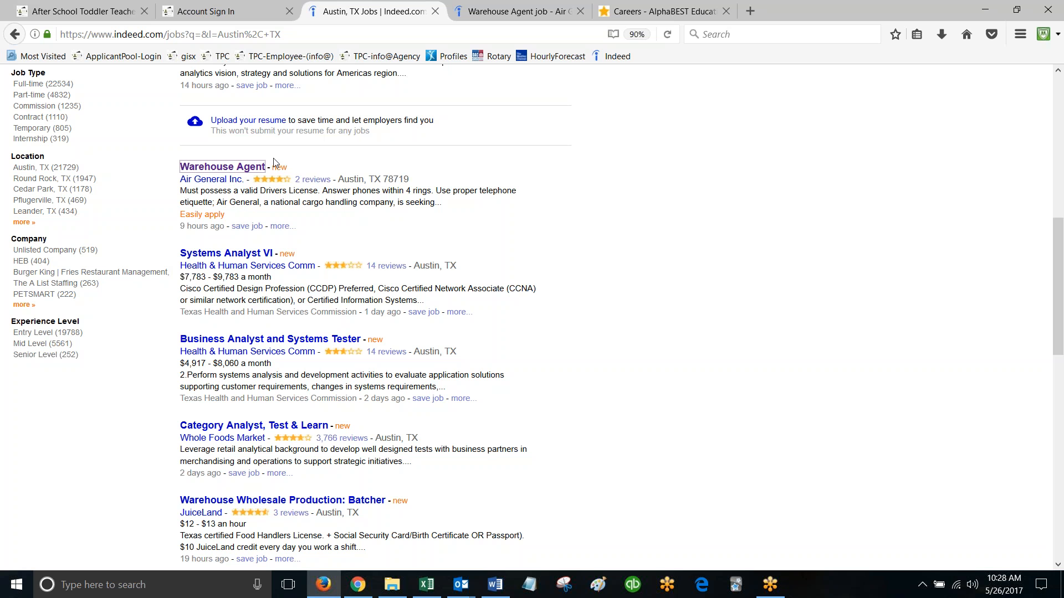
Step: Return to the AlphaBEST toddler teacher posting and examine its preferred qualifications, required education and required experience
{"action": "left_click", "coordinate": [100, 18]}
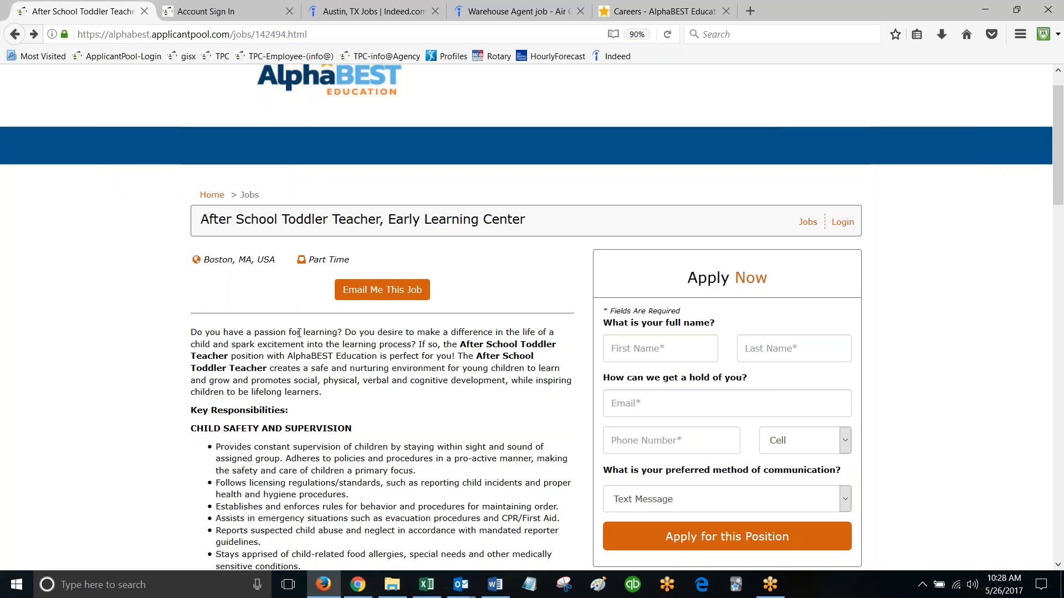
{"action": "scroll", "coordinate": [320, 442], "scroll_direction": "down", "scroll_amount": 3}
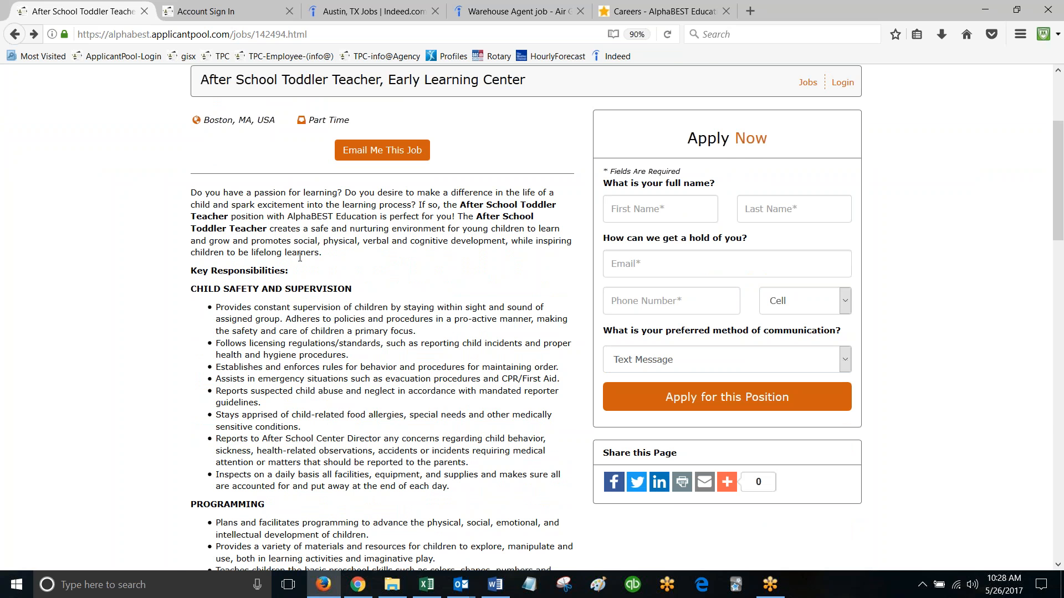
{"action": "scroll", "coordinate": [293, 305], "scroll_direction": "down", "scroll_amount": 15}
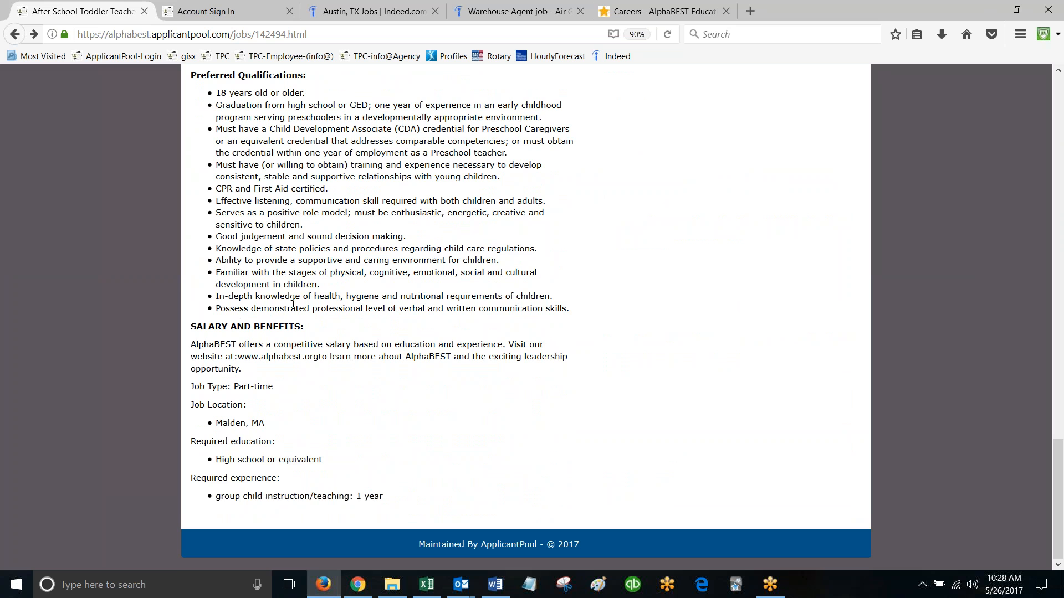
{"action": "scroll", "coordinate": [293, 306], "scroll_direction": "up", "scroll_amount": 4}
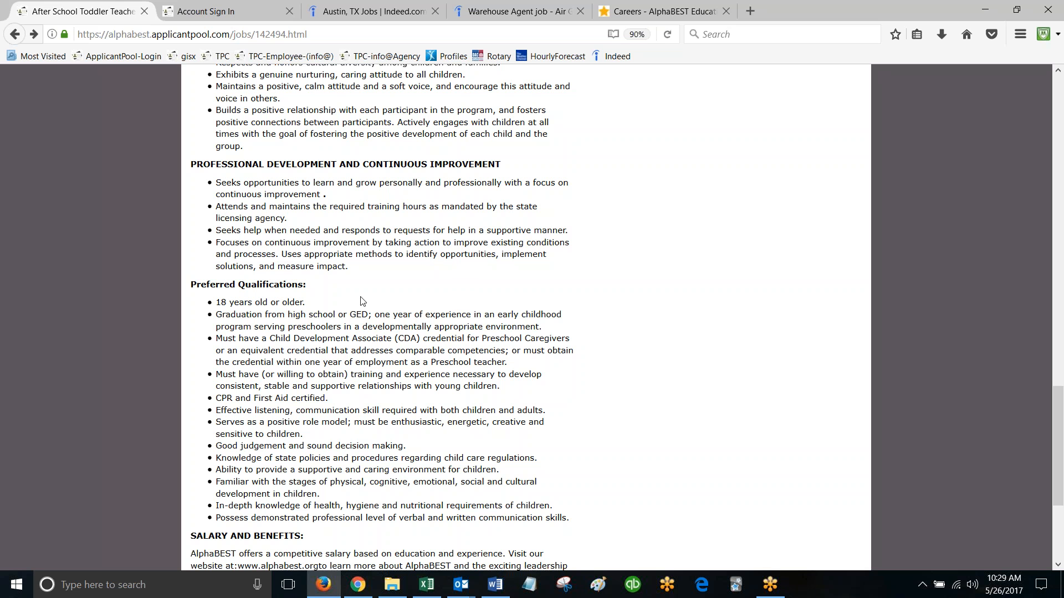
{"action": "scroll", "coordinate": [360, 306], "scroll_direction": "down", "scroll_amount": 5}
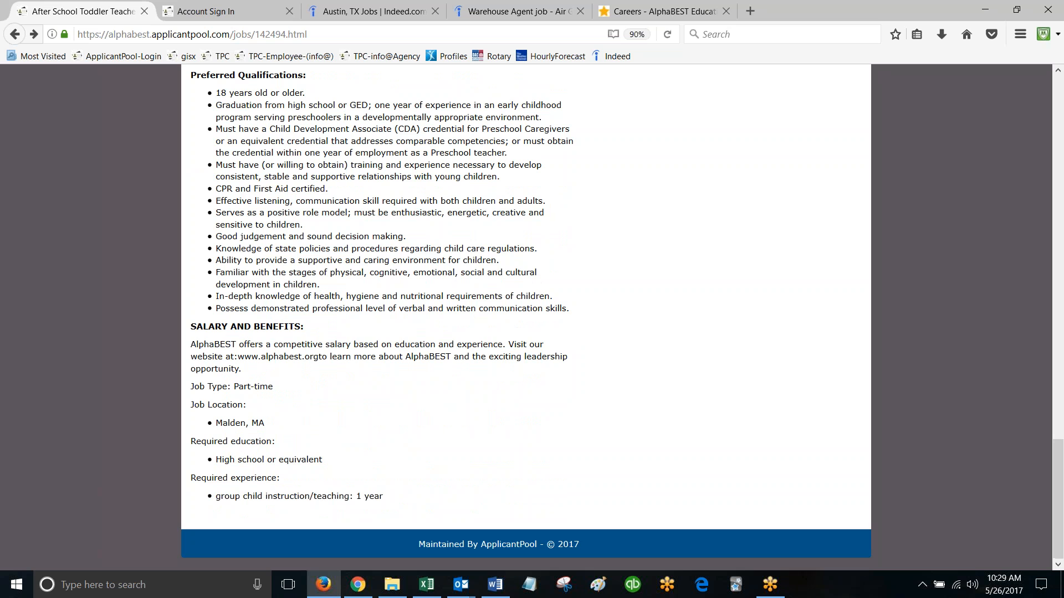
{"action": "scroll", "coordinate": [299, 112], "scroll_direction": "up", "scroll_amount": 2}
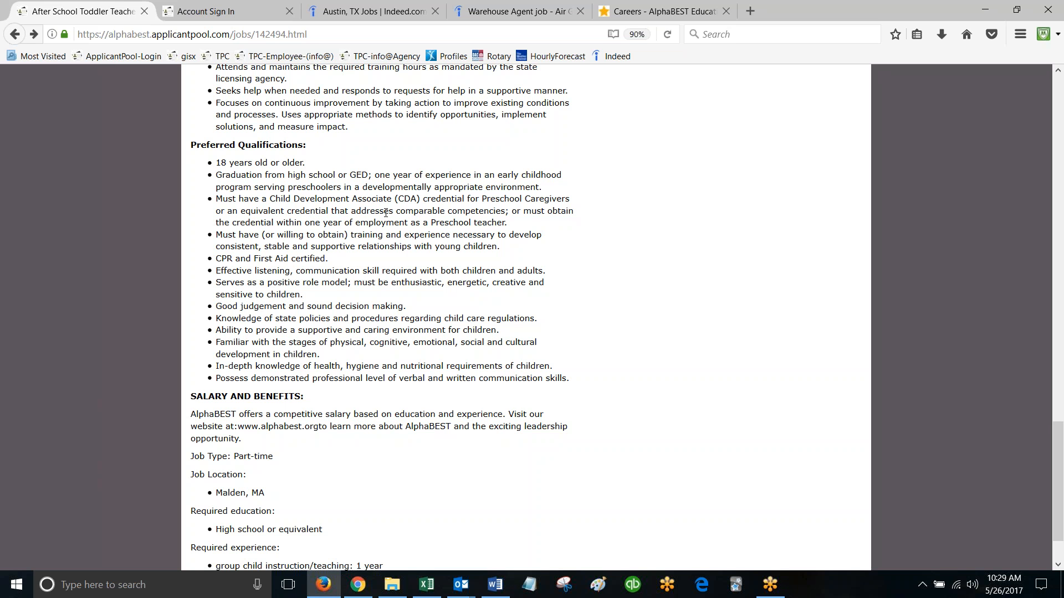
{"action": "scroll", "coordinate": [641, 185], "scroll_direction": "up", "scroll_amount": 20}
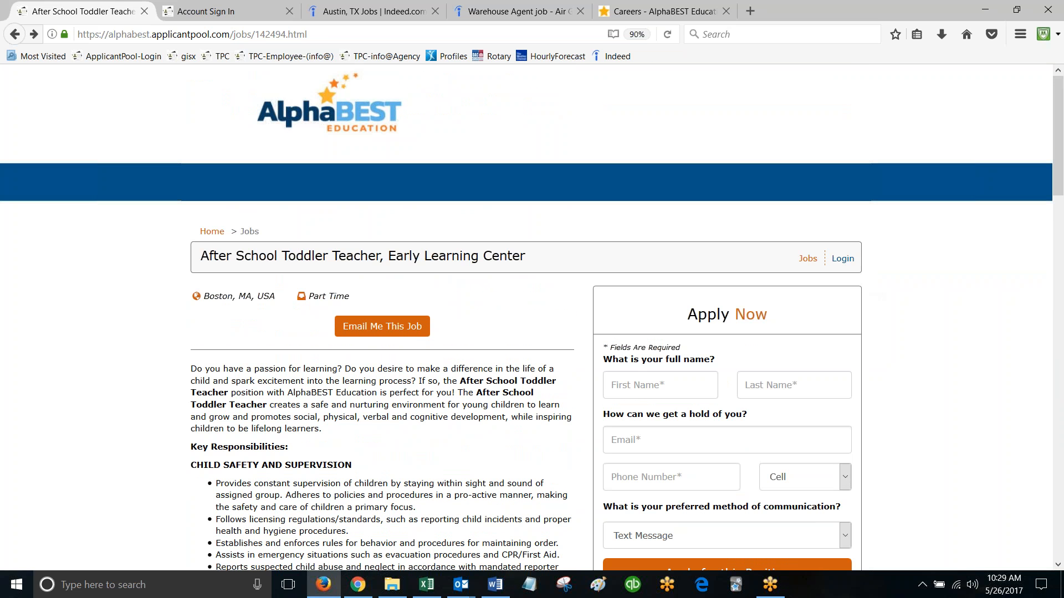
Step: Log in from the toddler teacher posting with the prefilled account credentials and open the Resume section of the application
{"action": "left_click", "coordinate": [842, 258]}
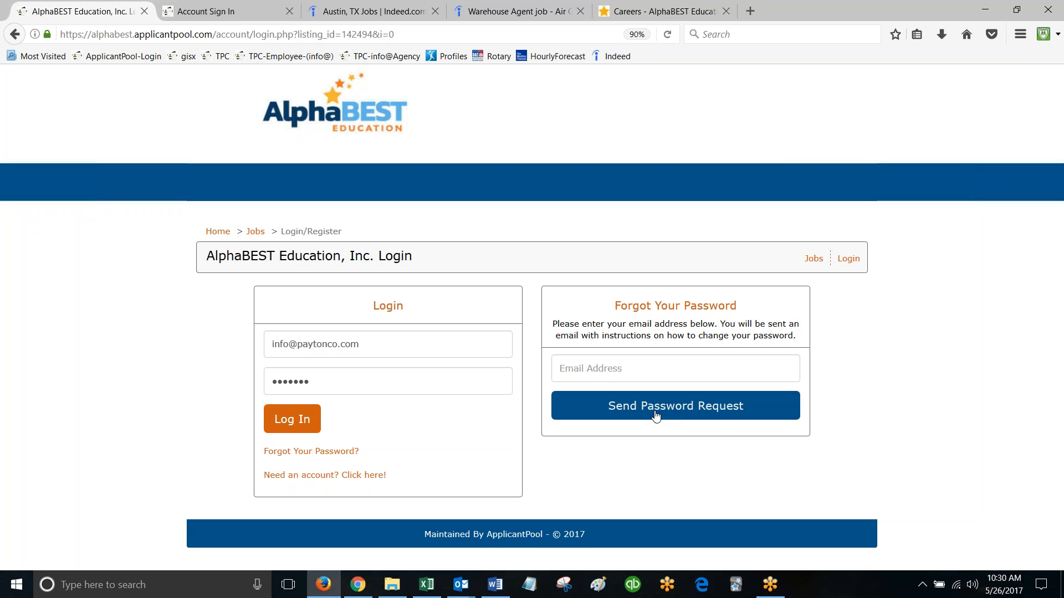
{"action": "left_click", "coordinate": [294, 426]}
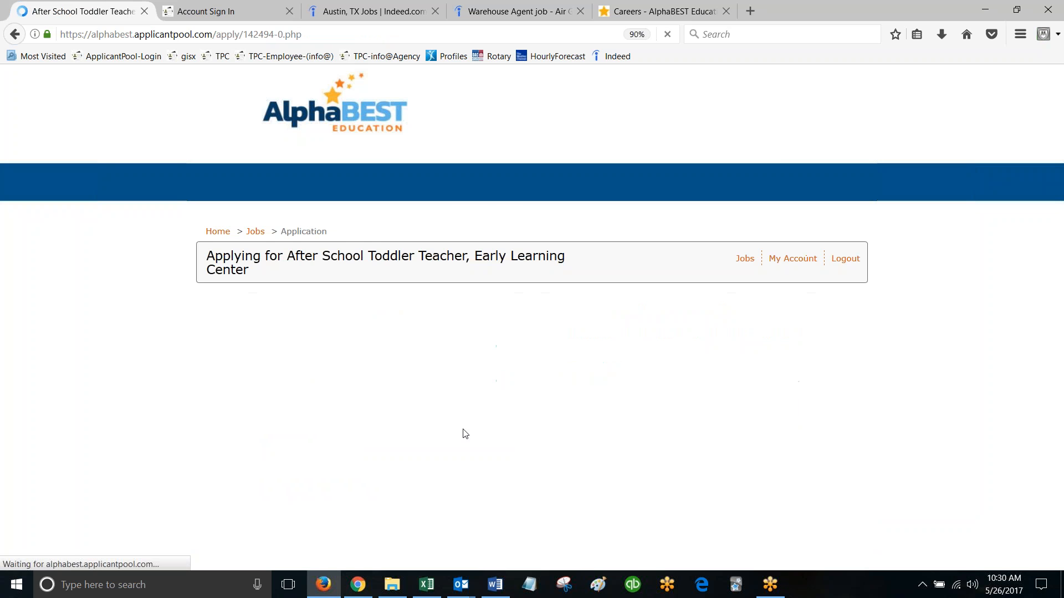
{"action": "scroll", "coordinate": [966, 186], "scroll_direction": "down", "scroll_amount": 2}
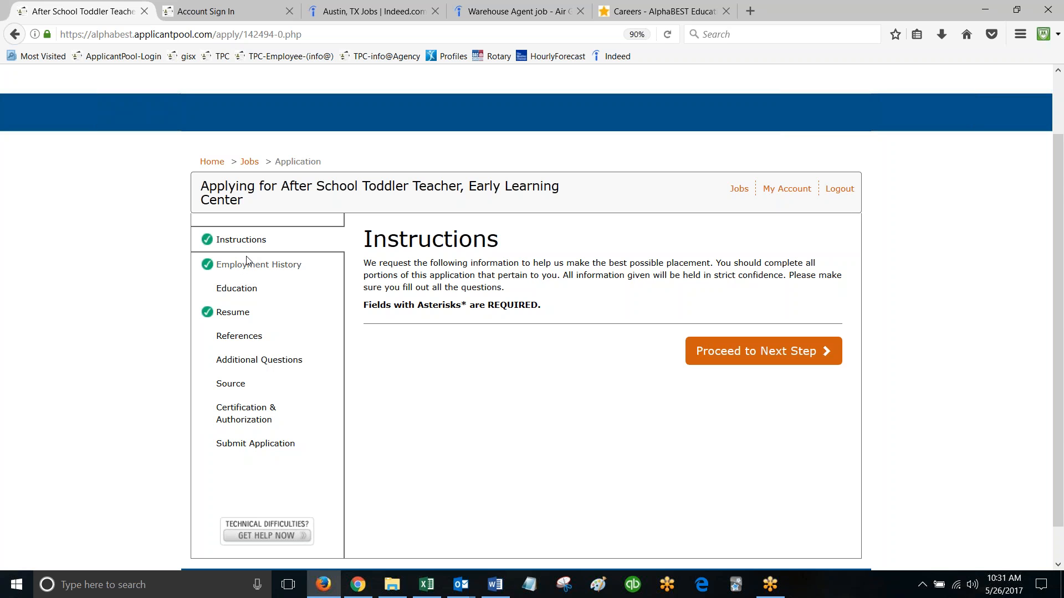
{"action": "left_click", "coordinate": [233, 314]}
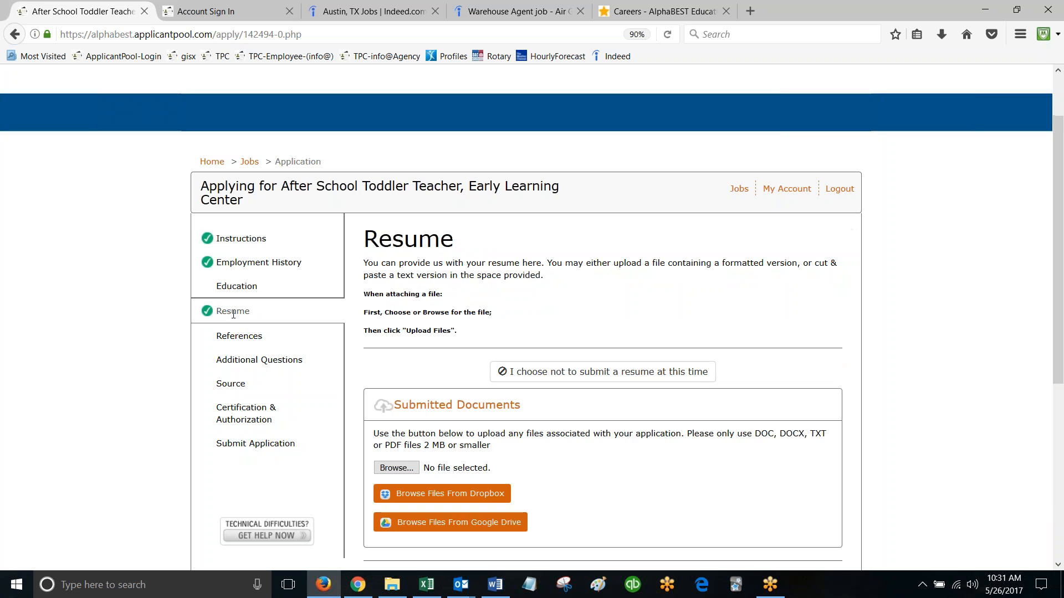
Step: Examine the Resume section's file upload options and its pasted resume text
{"action": "scroll", "coordinate": [789, 253], "scroll_direction": "down", "scroll_amount": 3}
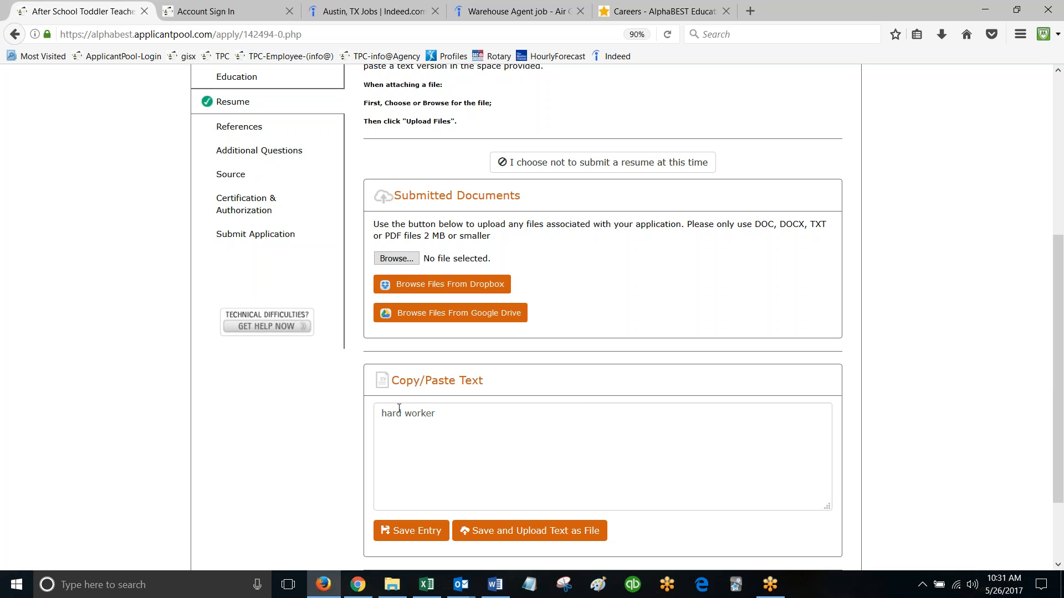
{"action": "scroll", "coordinate": [297, 384], "scroll_direction": "down", "scroll_amount": 2}
{"action": "scroll", "coordinate": [297, 385], "scroll_direction": "up", "scroll_amount": 6}
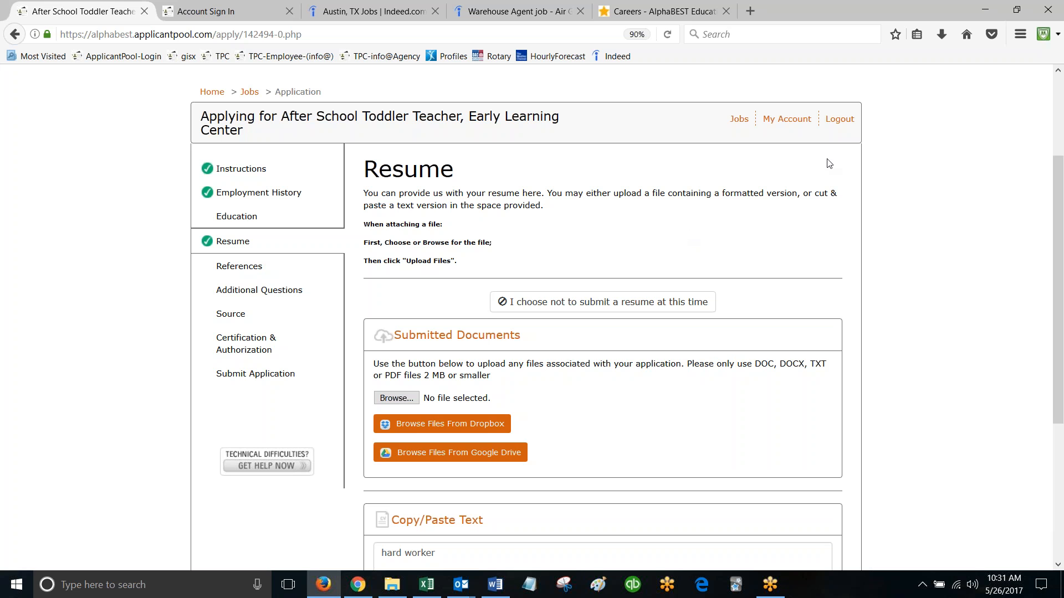
Step: Open the applicant's account page, decline continuing the incomplete application, and review the application list and job profile fields
{"action": "left_click", "coordinate": [792, 125]}
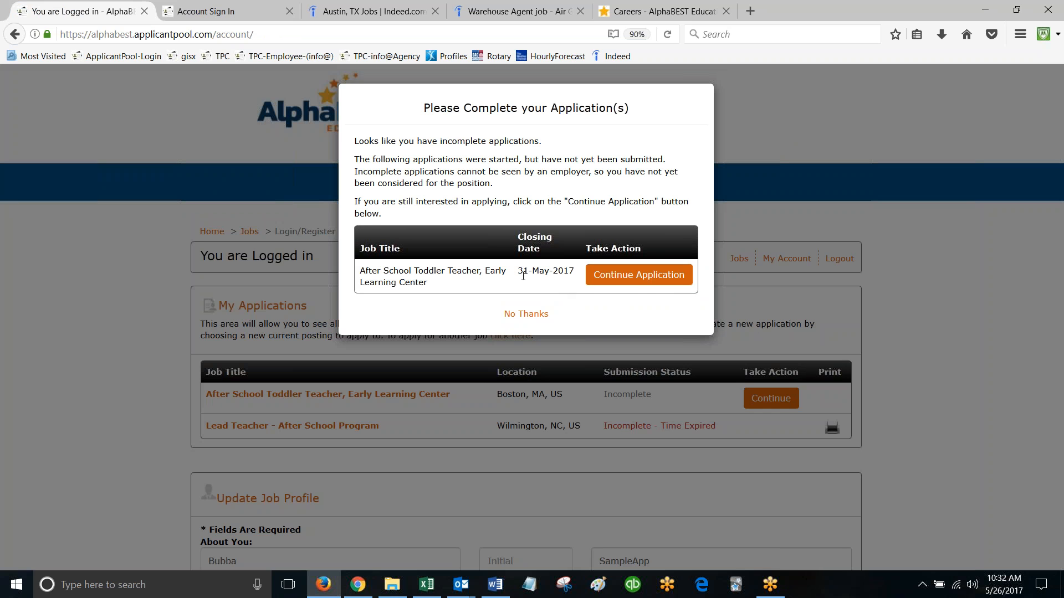
{"action": "left_click", "coordinate": [525, 314]}
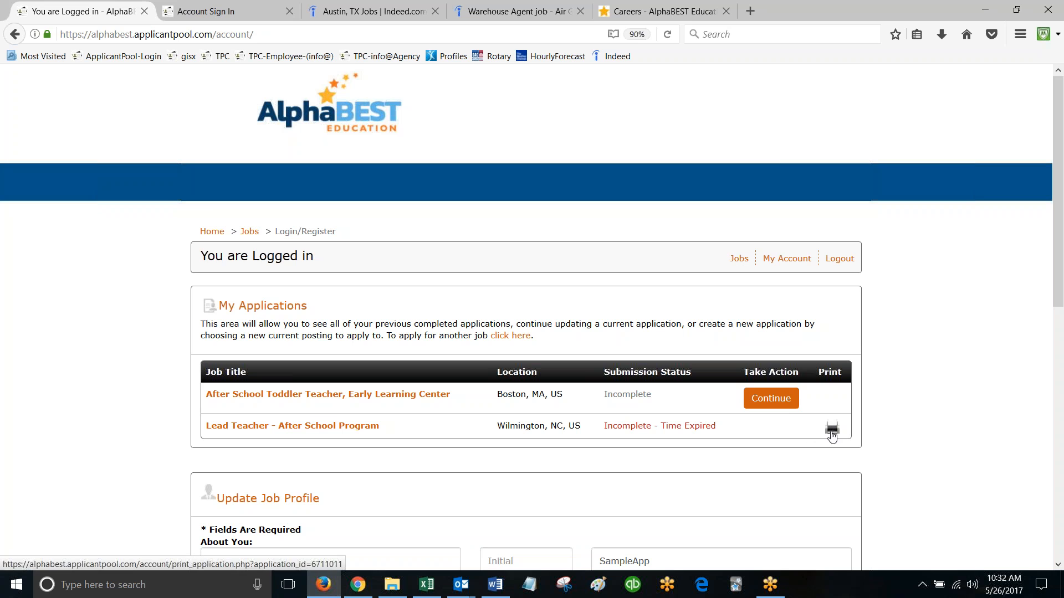
{"action": "scroll", "coordinate": [695, 459], "scroll_direction": "down", "scroll_amount": 3}
{"action": "scroll", "coordinate": [695, 458], "scroll_direction": "down", "scroll_amount": 1}
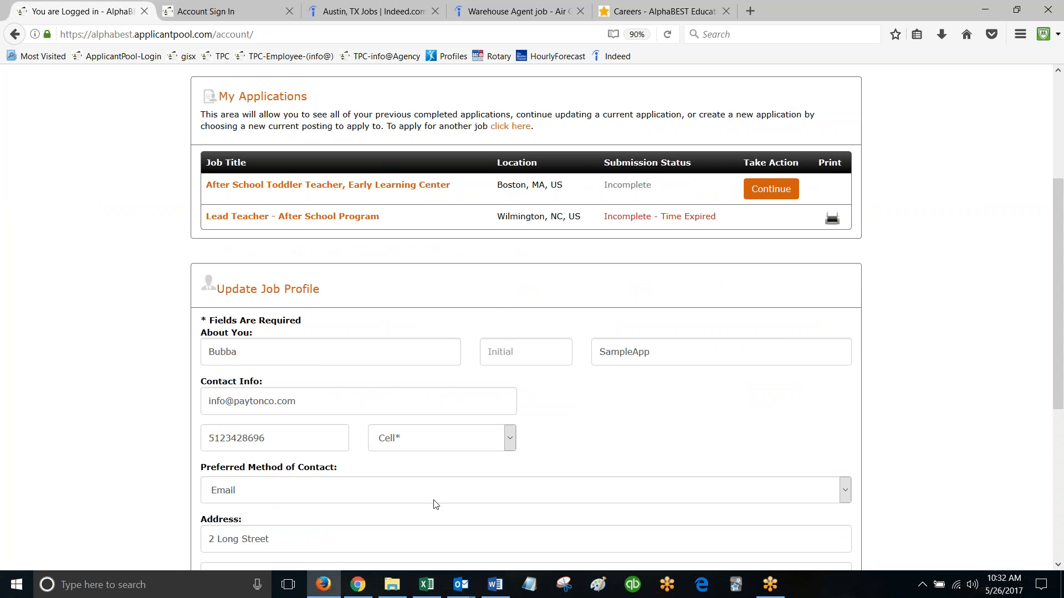
{"action": "scroll", "coordinate": [531, 425], "scroll_direction": "down", "scroll_amount": 3}
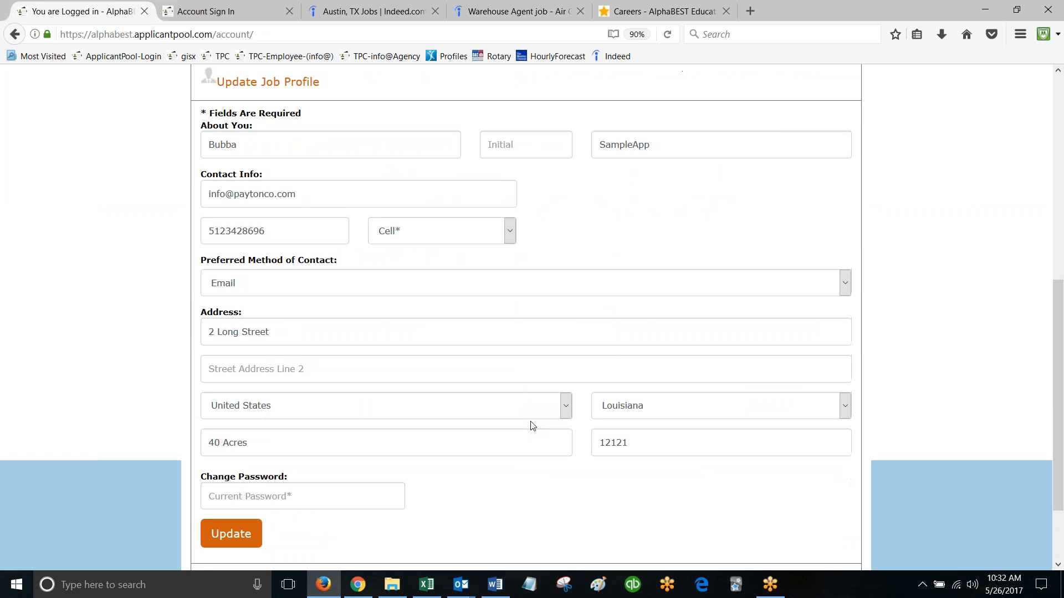
{"action": "scroll", "coordinate": [531, 425], "scroll_direction": "up", "scroll_amount": 6}
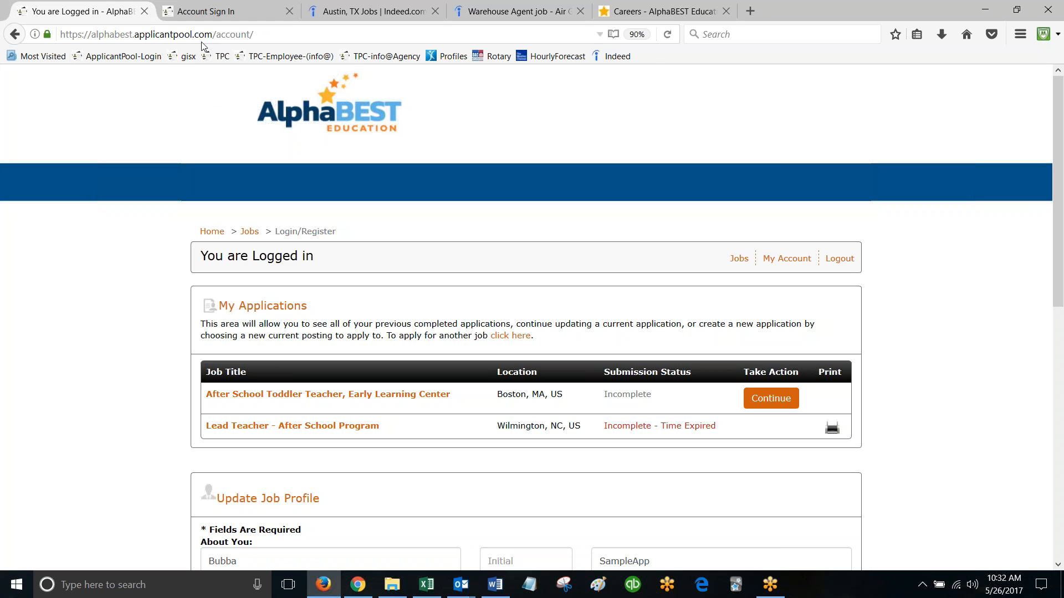
Step: Switch to the ApplicantPool admin sign-in page and log in with the prefilled account credentials, declining to save the login
{"action": "left_click", "coordinate": [221, 13]}
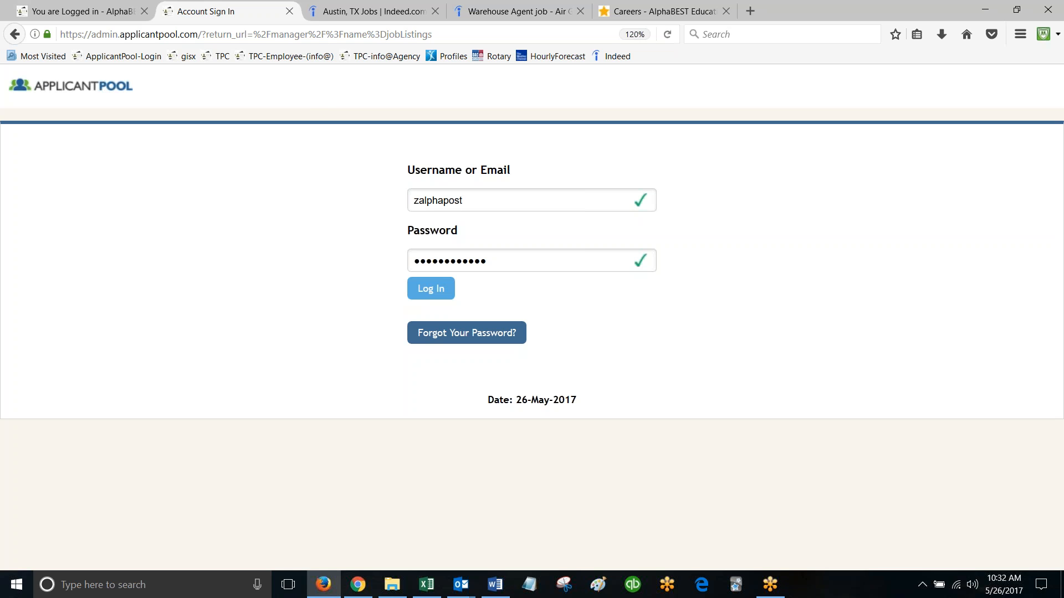
{"action": "left_click", "coordinate": [438, 295]}
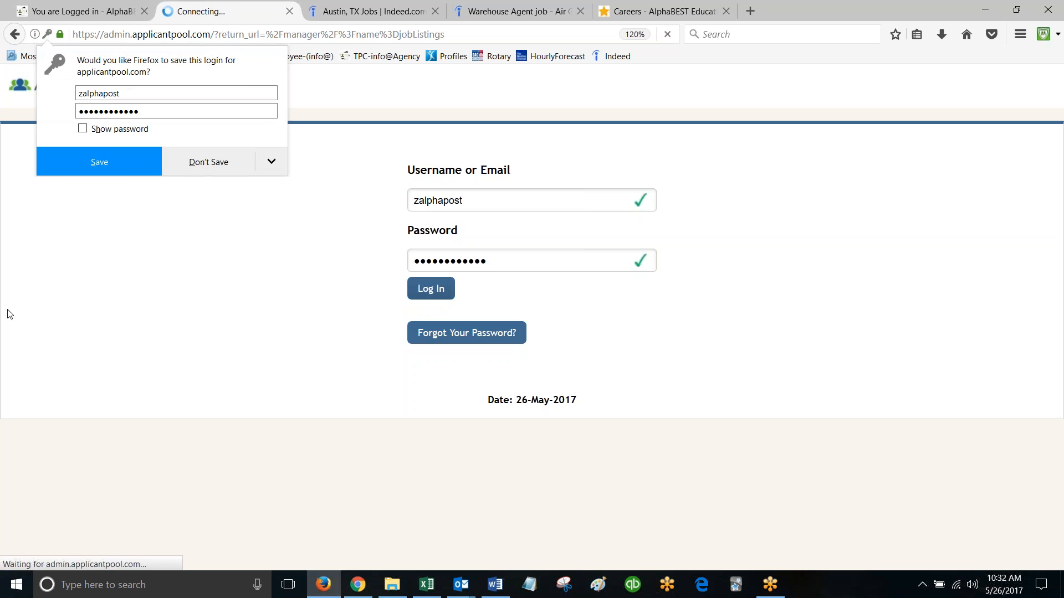
{"action": "left_click", "coordinate": [227, 167]}
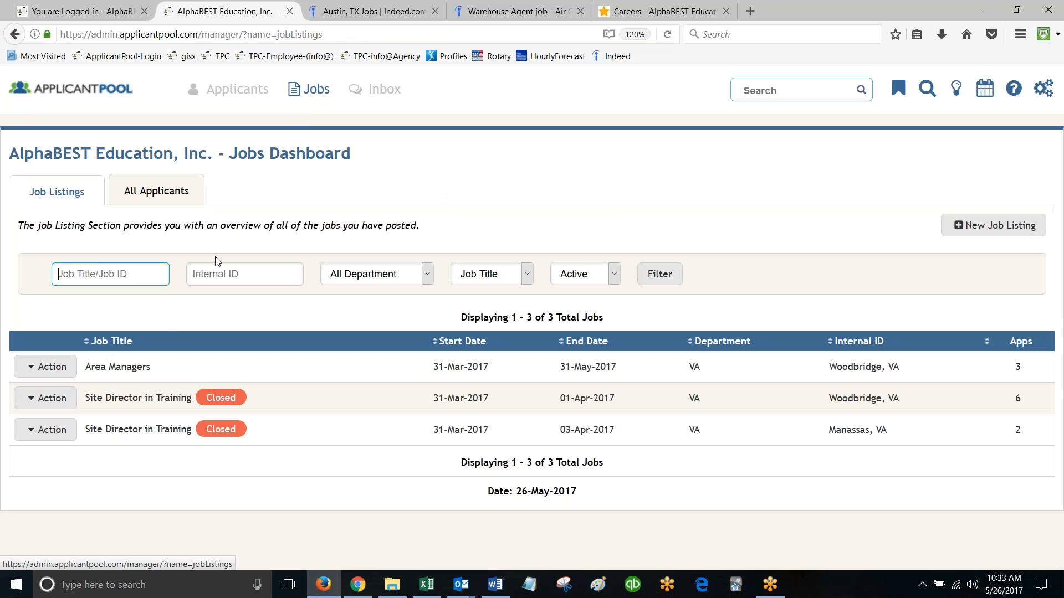
Step: Look over the Jobs Dashboard listings and view the account and settings options
{"action": "mouse_move", "coordinate": [213, 405]}
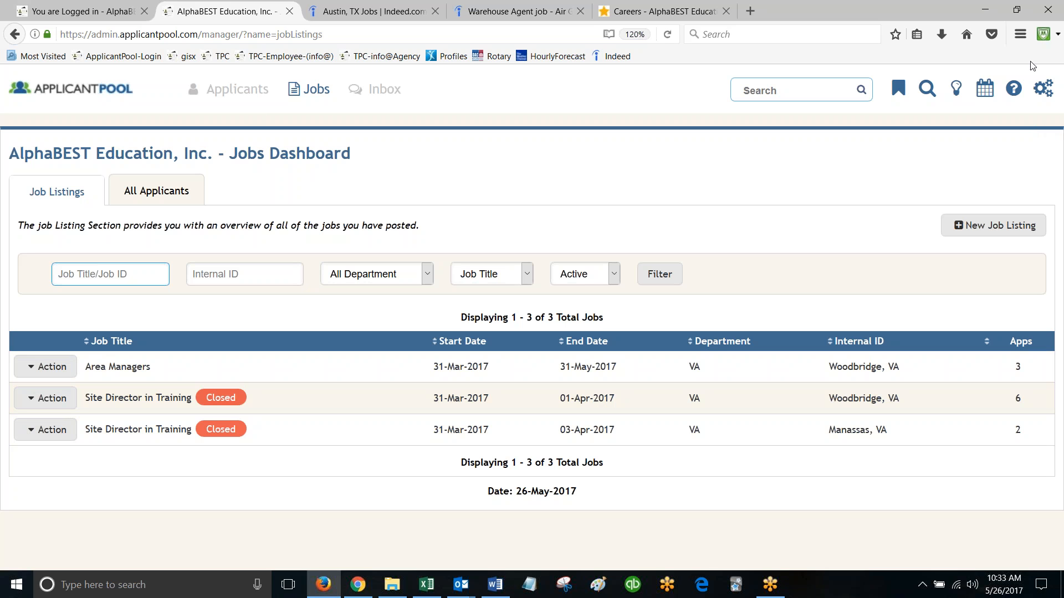
{"action": "left_click", "coordinate": [1050, 25]}
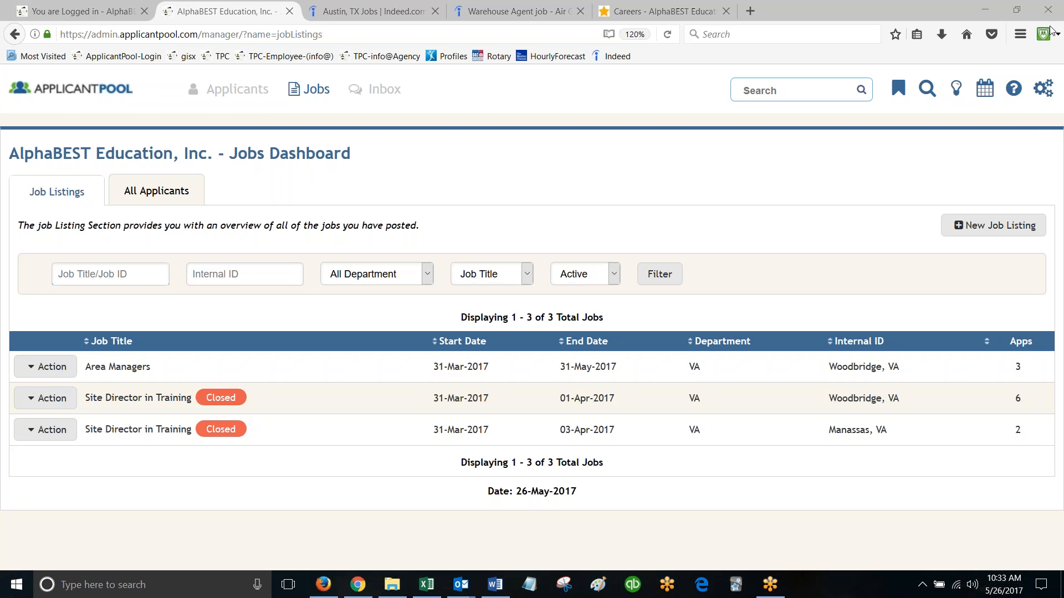
{"action": "left_click", "coordinate": [1044, 92]}
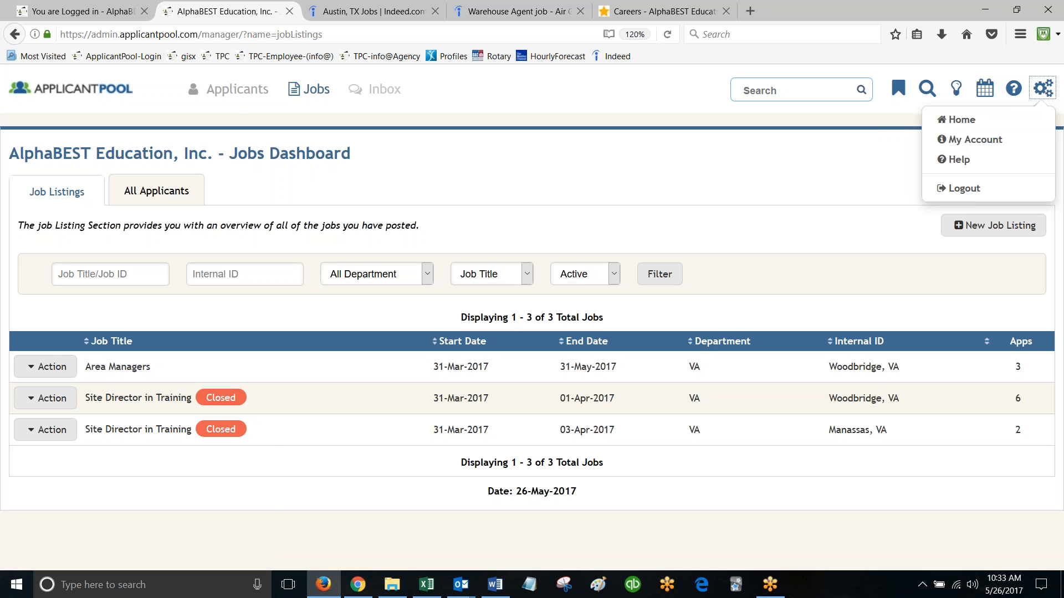
Step: List applicants by job for the last 90 days, with conversion data shown and custom fields hidden
{"action": "left_click", "coordinate": [232, 95]}
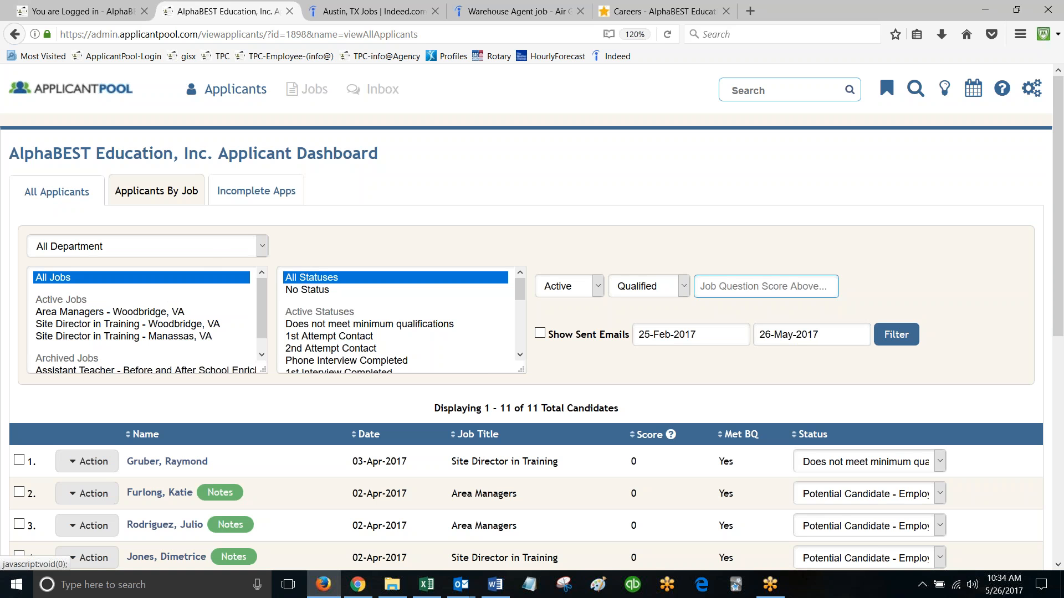
{"action": "left_click", "coordinate": [170, 198]}
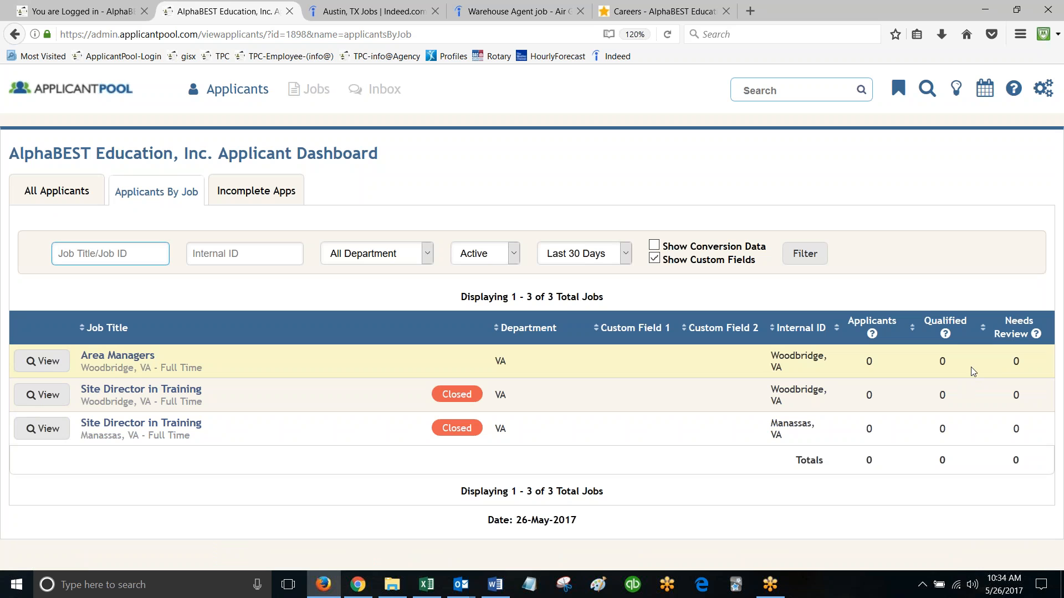
{"action": "left_click", "coordinate": [625, 256]}
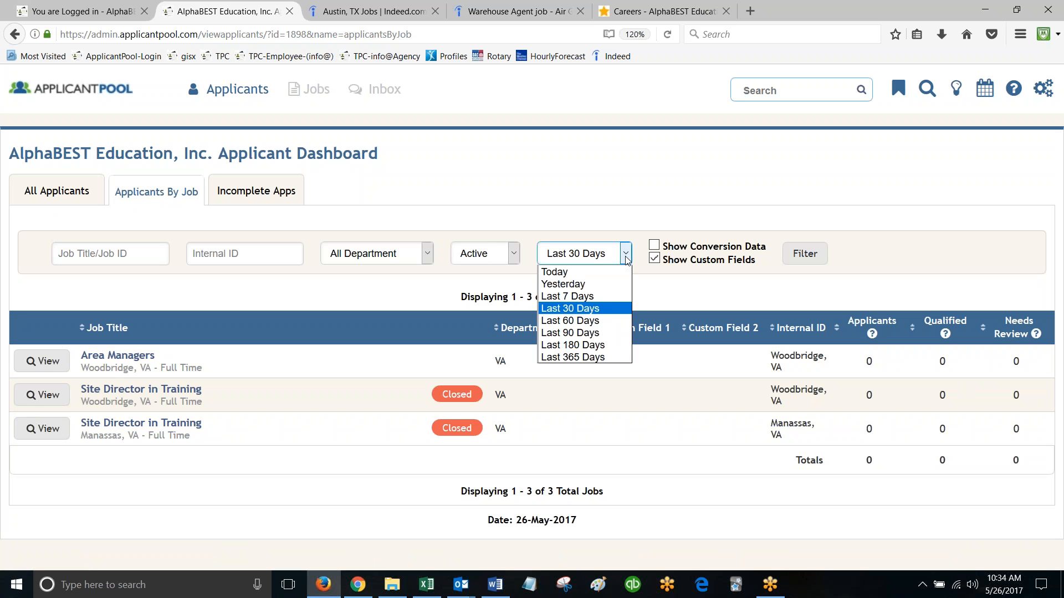
{"action": "left_click", "coordinate": [570, 332]}
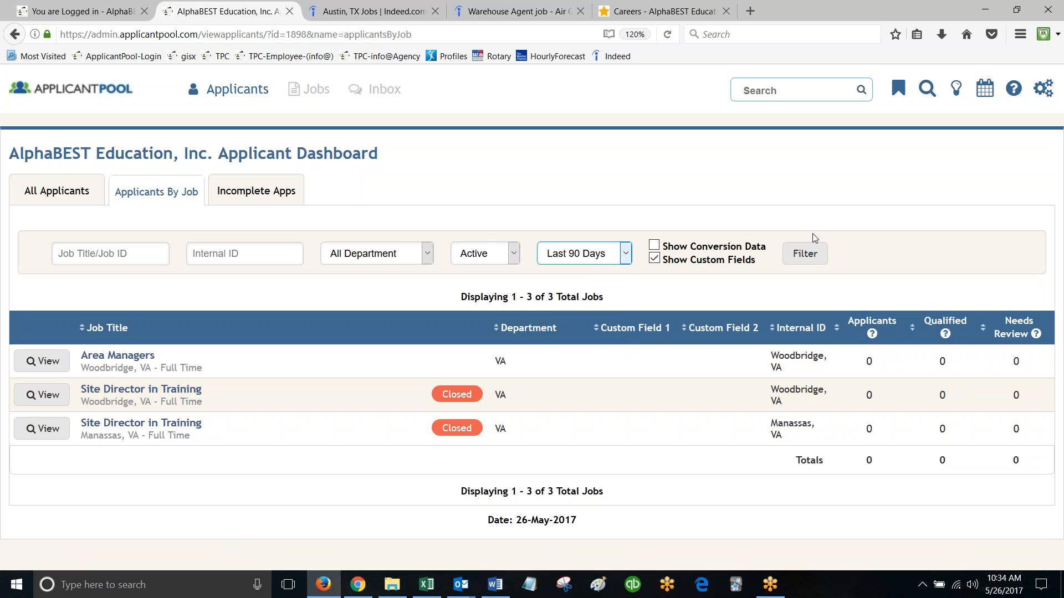
{"action": "left_click", "coordinate": [810, 254]}
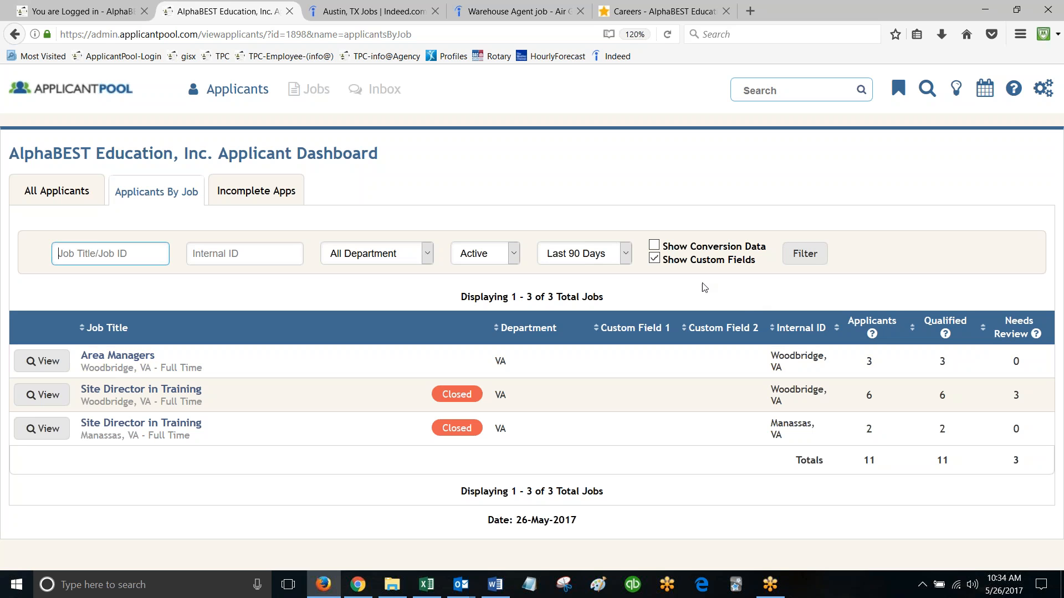
{"action": "left_click", "coordinate": [655, 245]}
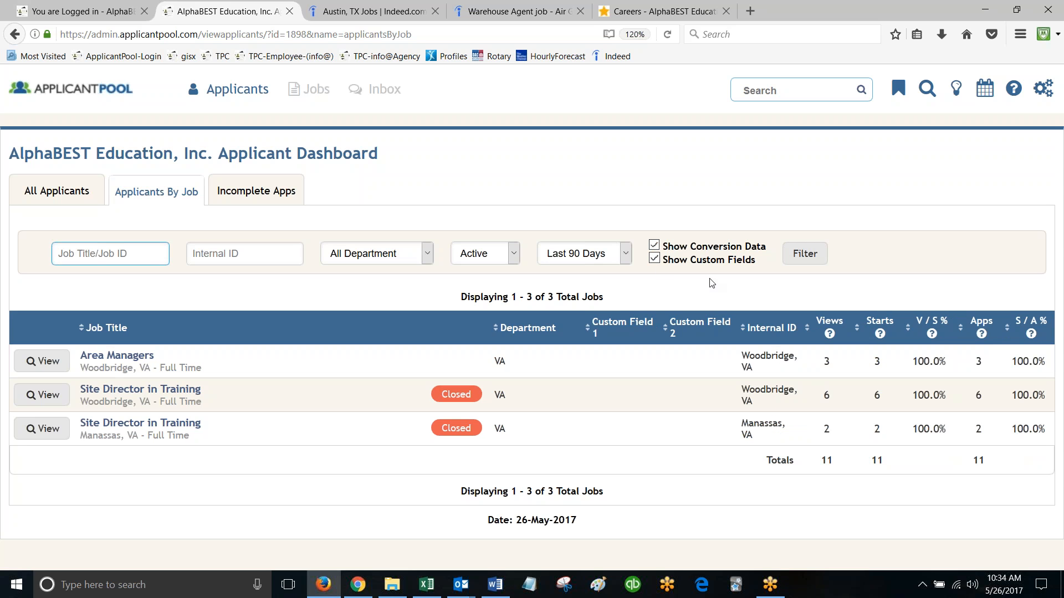
{"action": "left_click", "coordinate": [654, 259]}
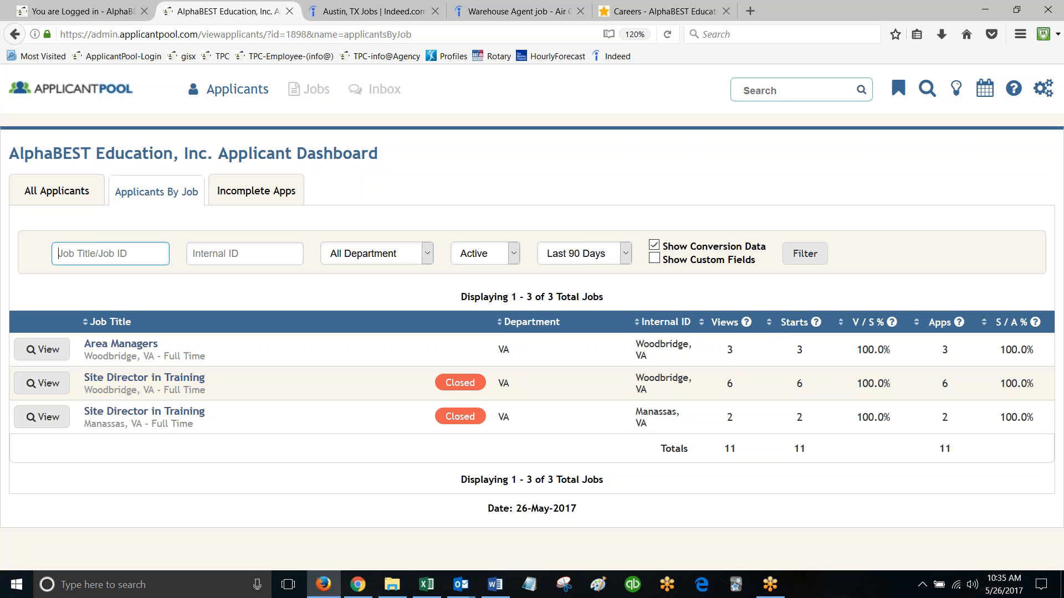
Step: Filter incomplete applications from 01-Jan-2017 for the archived Assistant Teacher and Site Director in Training - Bristow, VA jobs
{"action": "left_click", "coordinate": [255, 196]}
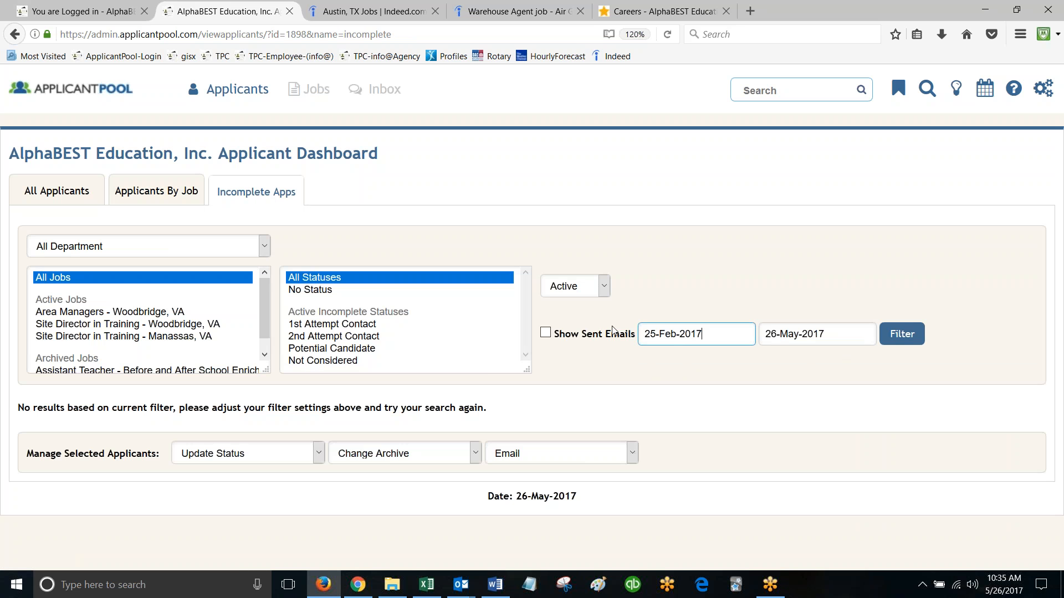
{"action": "left_click", "coordinate": [671, 334]}
{"action": "left_click", "coordinate": [671, 360]}
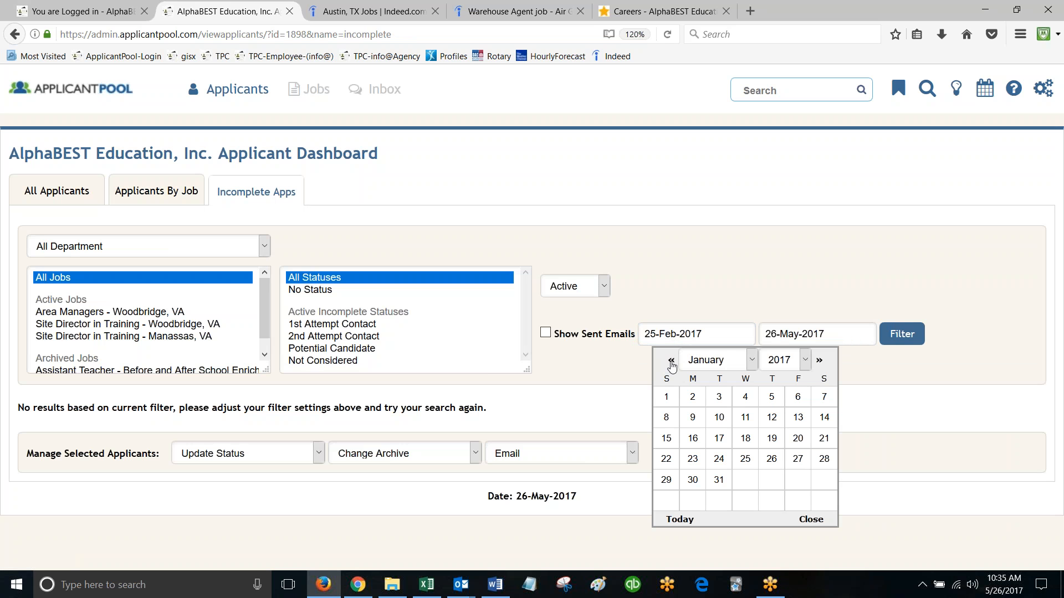
{"action": "left_click", "coordinate": [667, 398]}
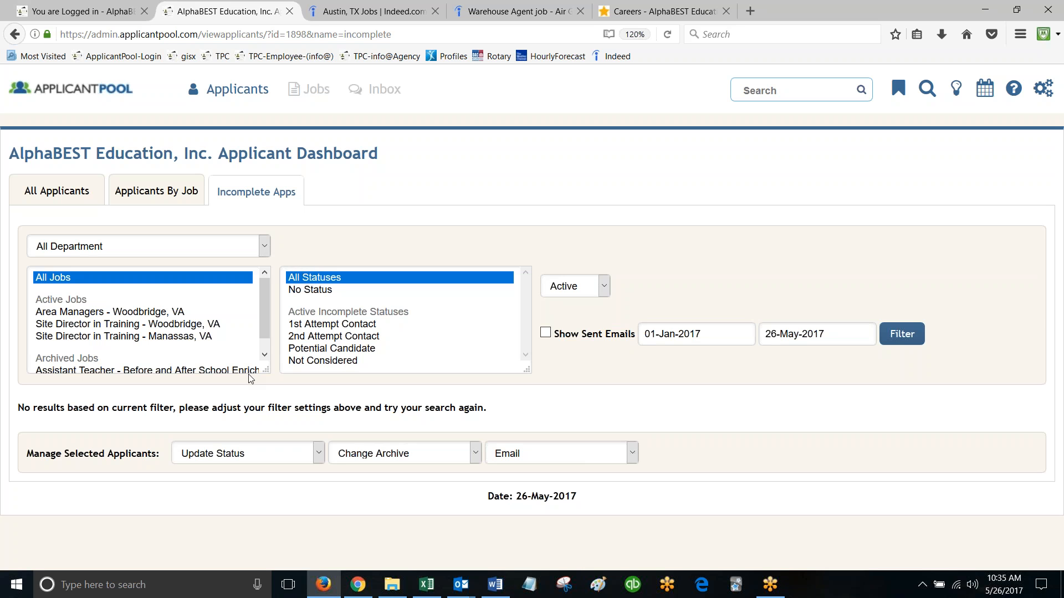
{"action": "scroll", "coordinate": [87, 362], "scroll_direction": "down", "scroll_amount": 1}
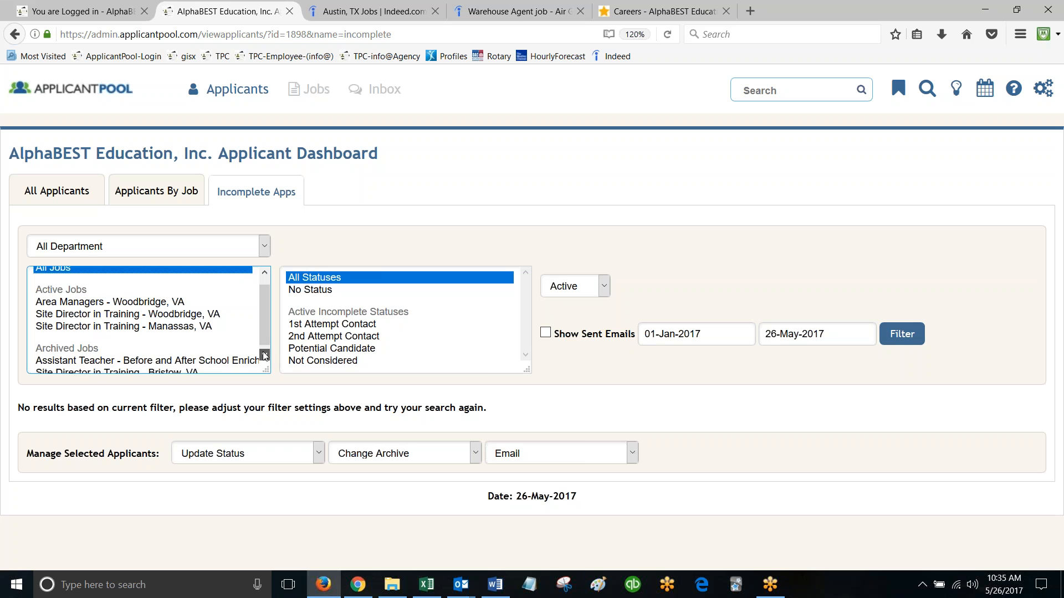
{"action": "left_click", "coordinate": [75, 355]}
{"action": "left_click", "coordinate": [82, 367], "text": "ctrl"}
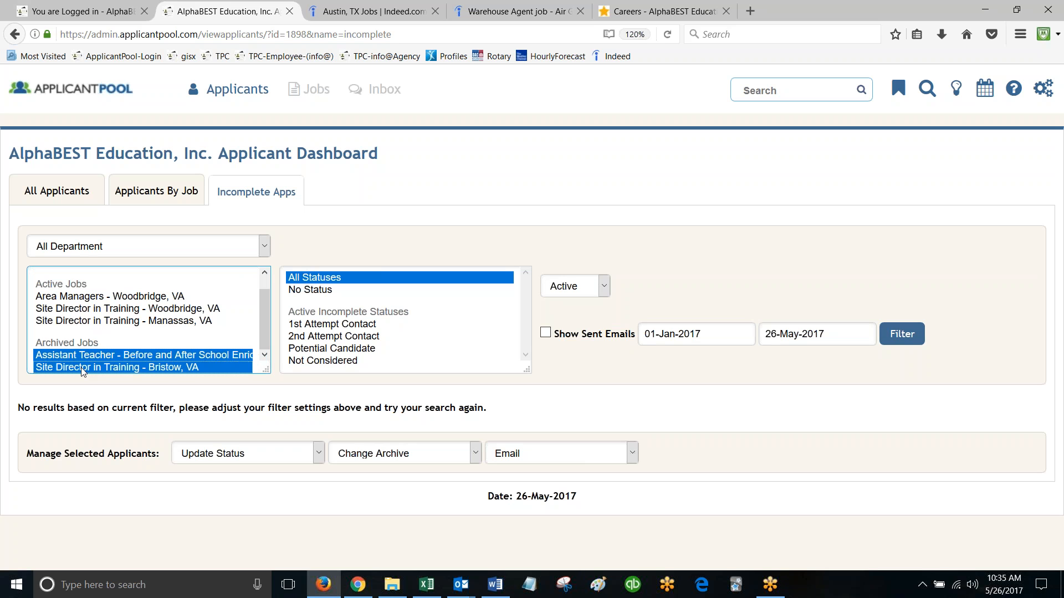
{"action": "left_click", "coordinate": [907, 339]}
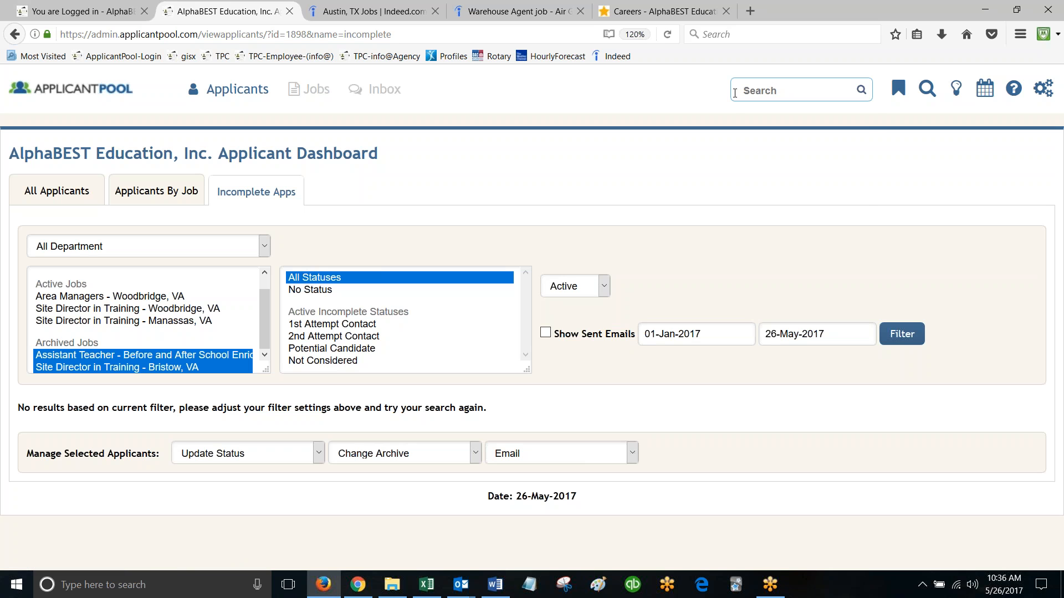
Step: View the applicant search field options, then return to the full applicant list and look through the candidates
{"action": "left_click", "coordinate": [861, 92]}
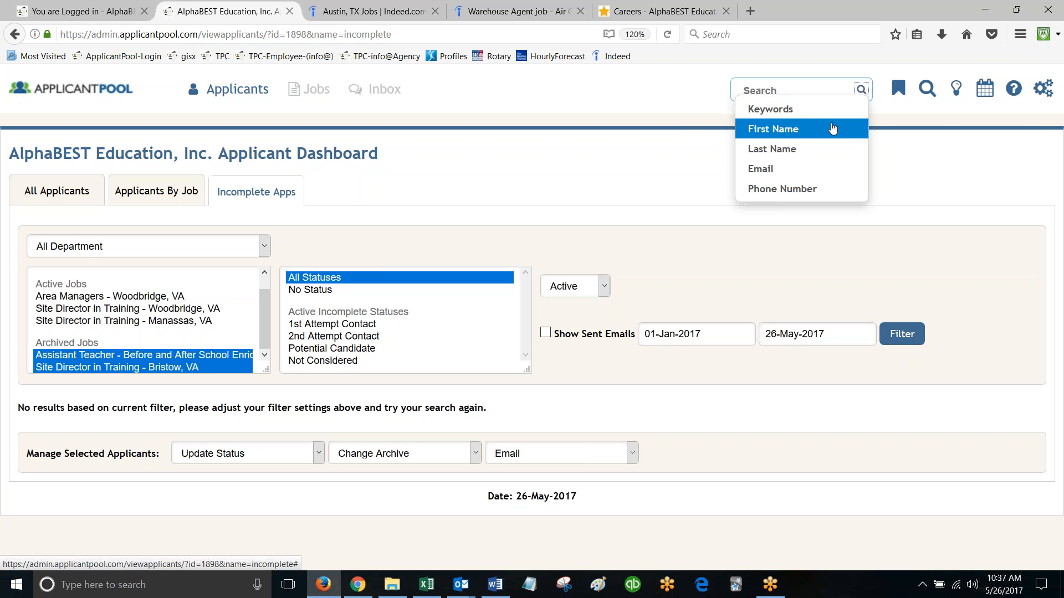
{"action": "left_click", "coordinate": [234, 95]}
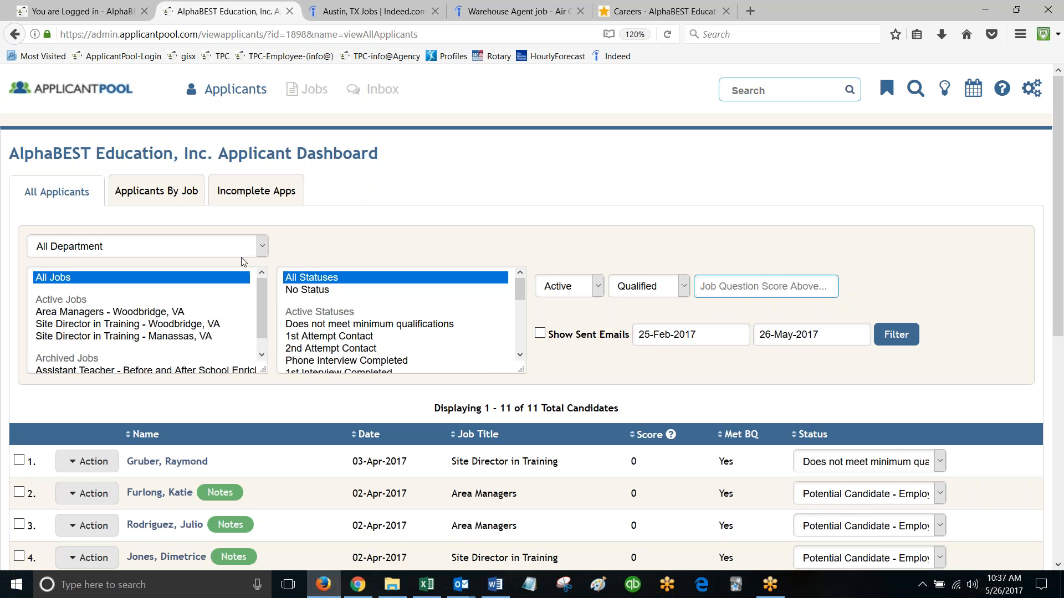
{"action": "scroll", "coordinate": [196, 235], "scroll_direction": "down", "scroll_amount": 1}
{"action": "scroll", "coordinate": [196, 238], "scroll_direction": "down", "scroll_amount": 5}
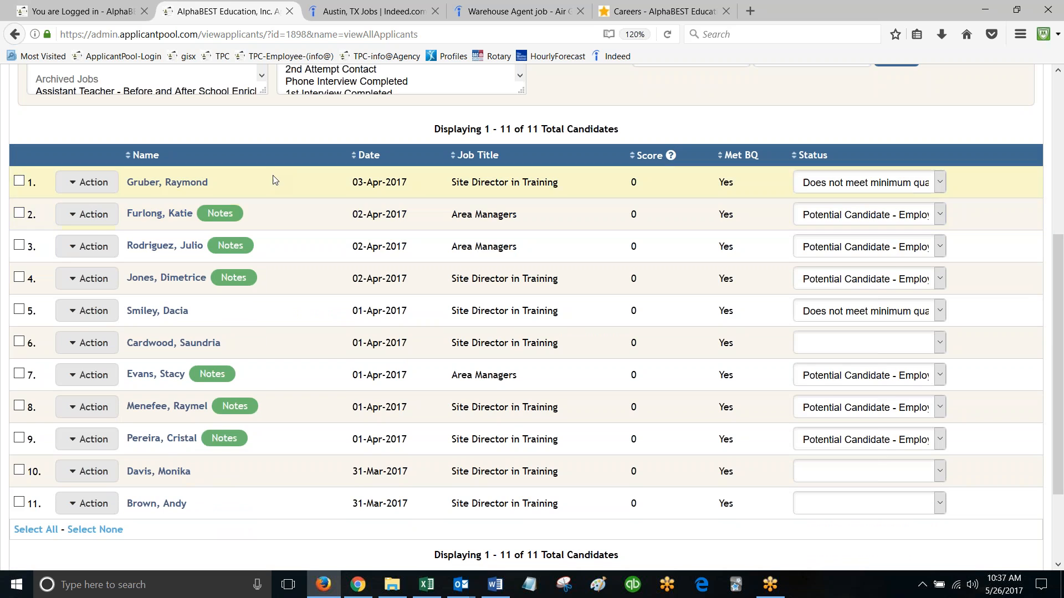
{"action": "scroll", "coordinate": [435, 277], "scroll_direction": "up", "scroll_amount": 5}
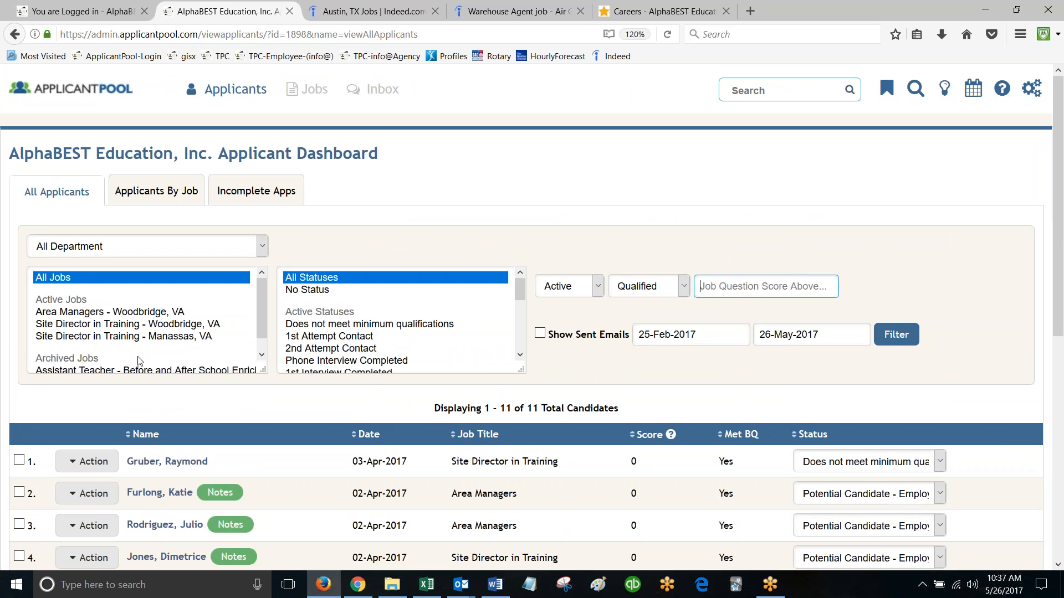
Step: Filter the applicant list to the Area Managers - Woodbridge, VA job
{"action": "scroll", "coordinate": [139, 359], "scroll_direction": "down", "scroll_amount": 1}
{"action": "left_click", "coordinate": [84, 300]}
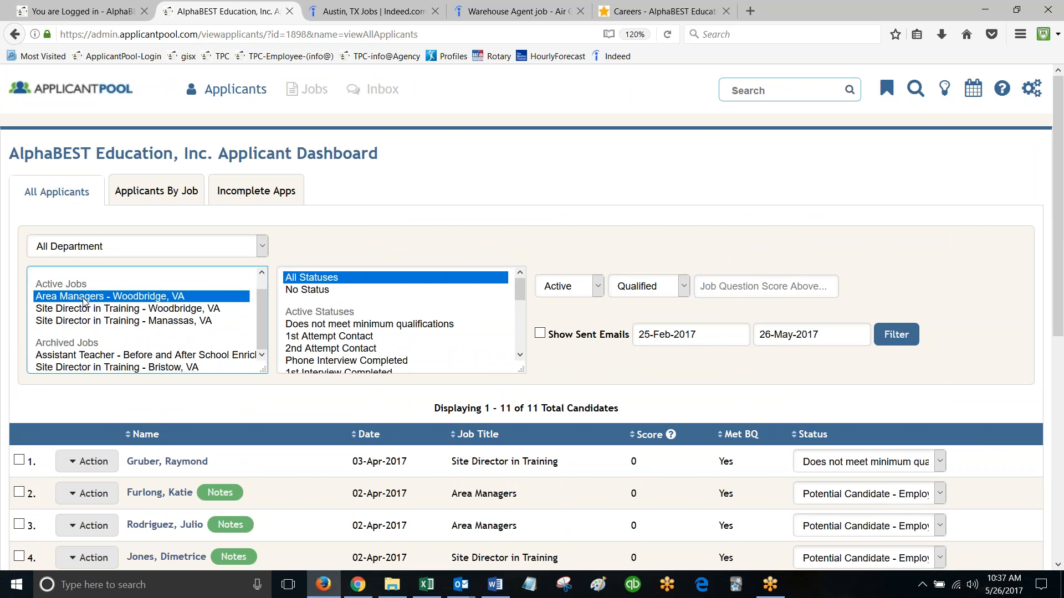
{"action": "left_click", "coordinate": [895, 334]}
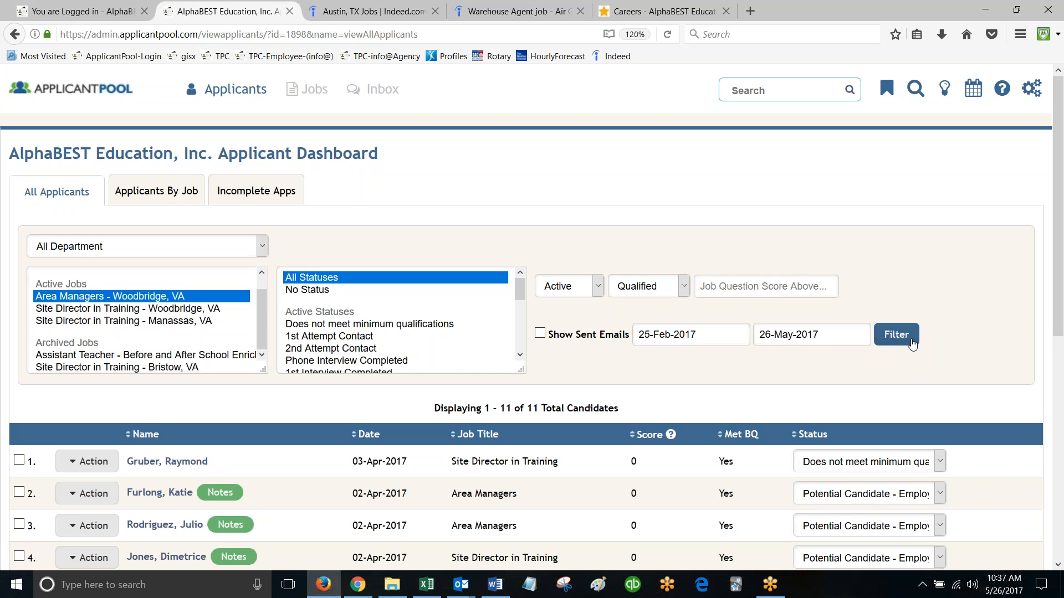
{"action": "scroll", "coordinate": [691, 329], "scroll_direction": "down", "scroll_amount": 3}
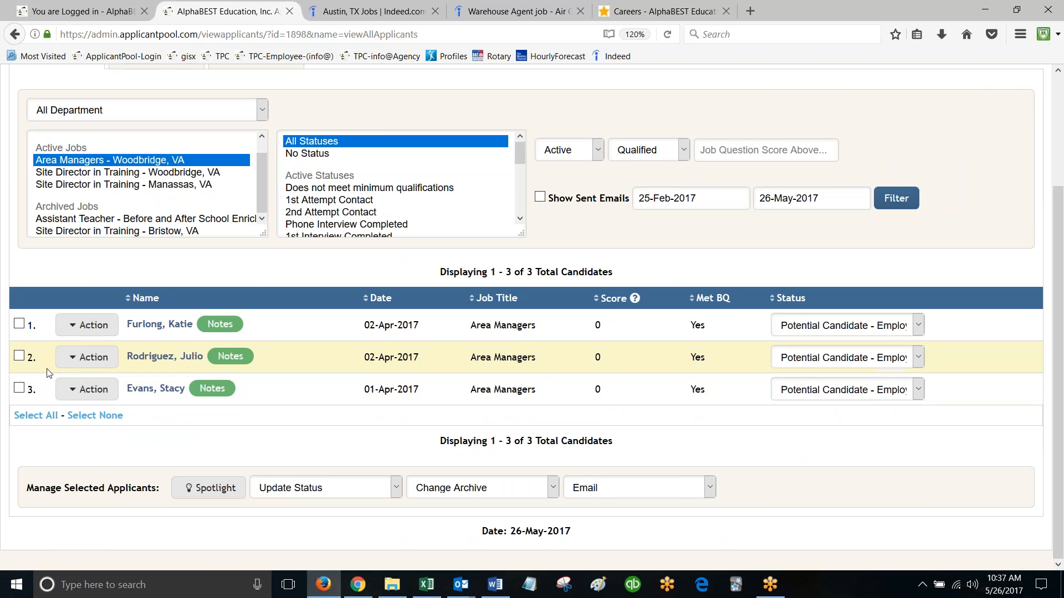
Step: Select the second and third Area Managers candidates and open a Spotlight note for them, viewing its example email and available recipients
{"action": "left_click", "coordinate": [19, 355]}
{"action": "left_click", "coordinate": [19, 388]}
{"action": "left_click", "coordinate": [209, 495]}
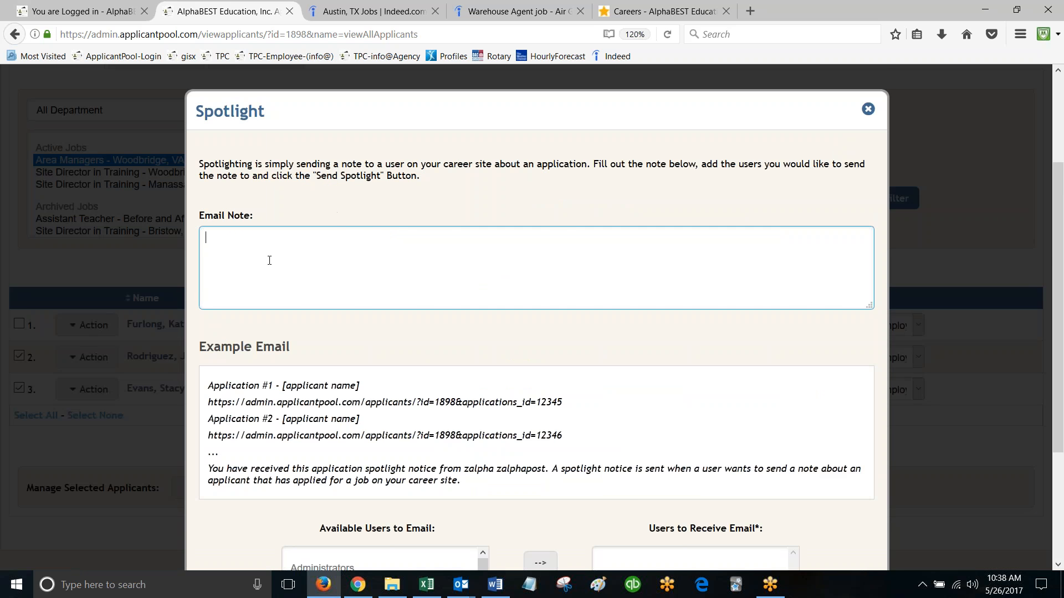
{"action": "scroll", "coordinate": [496, 322], "scroll_direction": "down", "scroll_amount": 3}
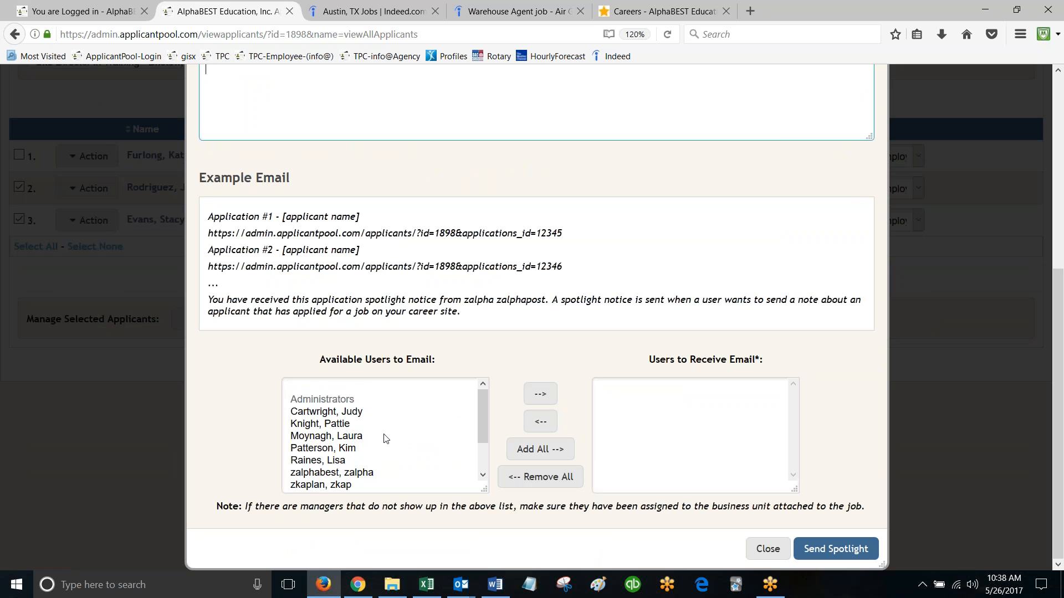
Step: Add the first listed administrator as a spotlight recipient, review the email note form, and close it without sending
{"action": "left_click", "coordinate": [344, 412]}
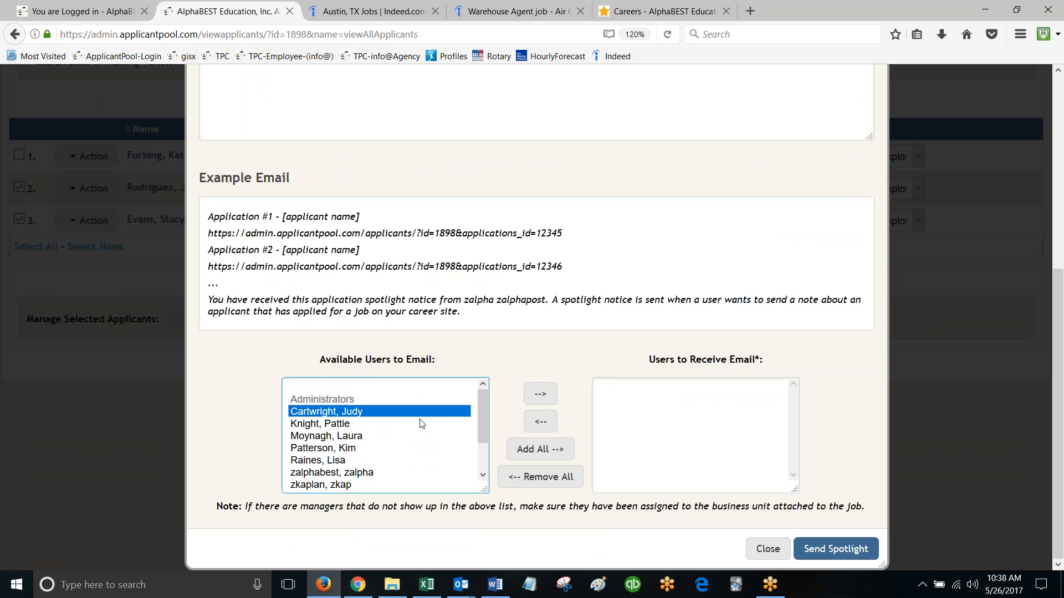
{"action": "left_click", "coordinate": [540, 393]}
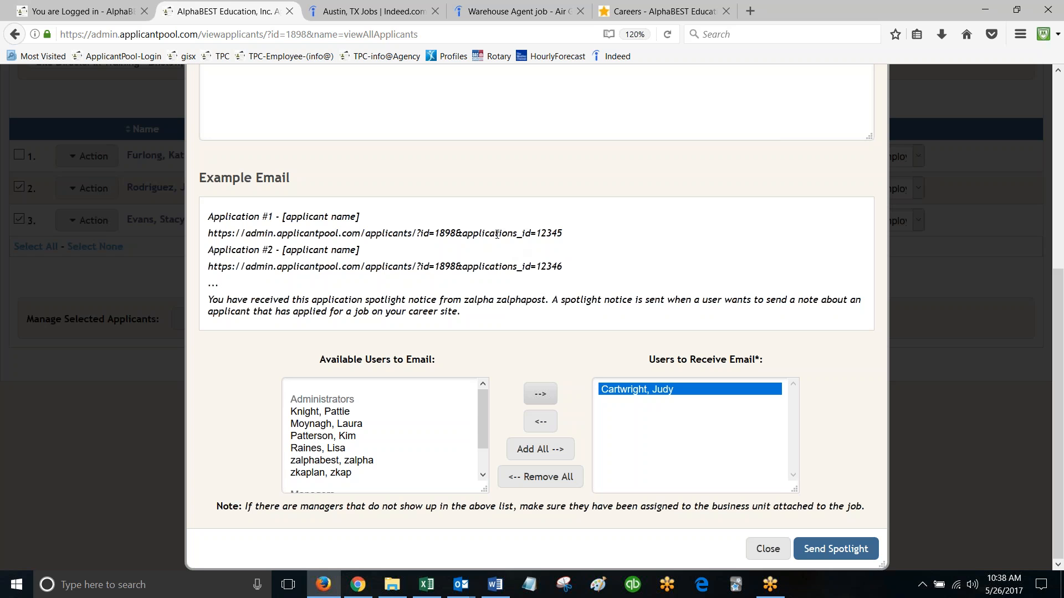
{"action": "scroll", "coordinate": [384, 212], "scroll_direction": "up", "scroll_amount": 3}
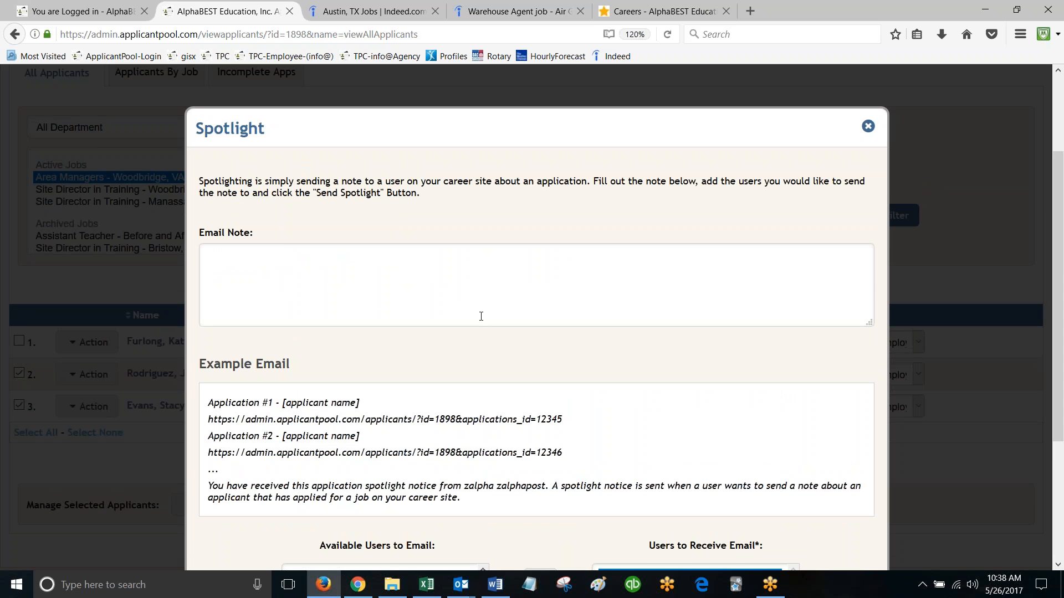
{"action": "scroll", "coordinate": [481, 316], "scroll_direction": "down", "scroll_amount": 3}
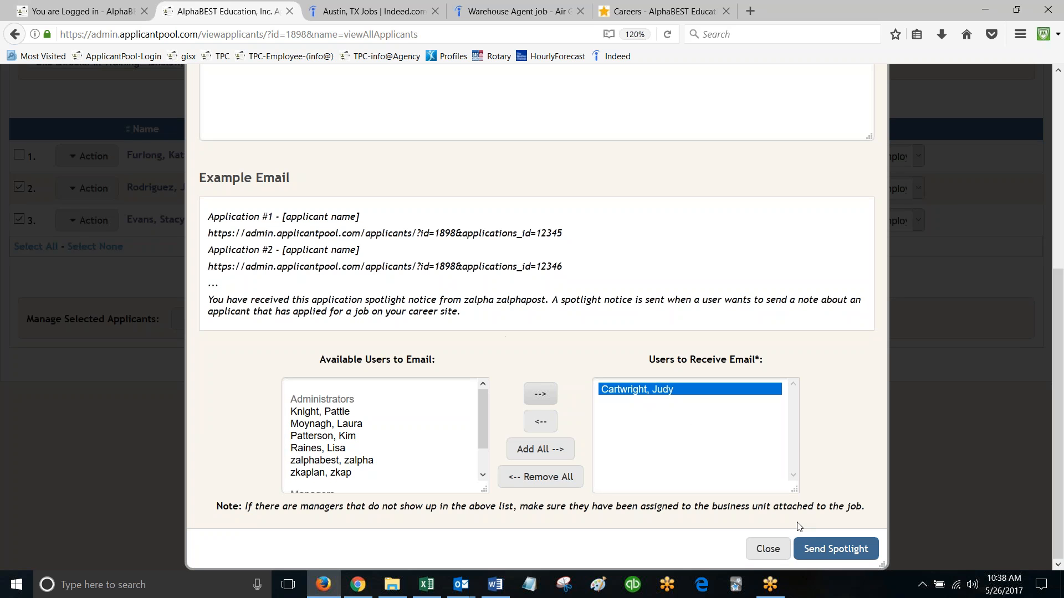
{"action": "left_click", "coordinate": [768, 549]}
Step: View the list of active spotlights on the applicant dashboard, then dismiss it
{"action": "scroll", "coordinate": [382, 421], "scroll_direction": "up", "scroll_amount": 5}
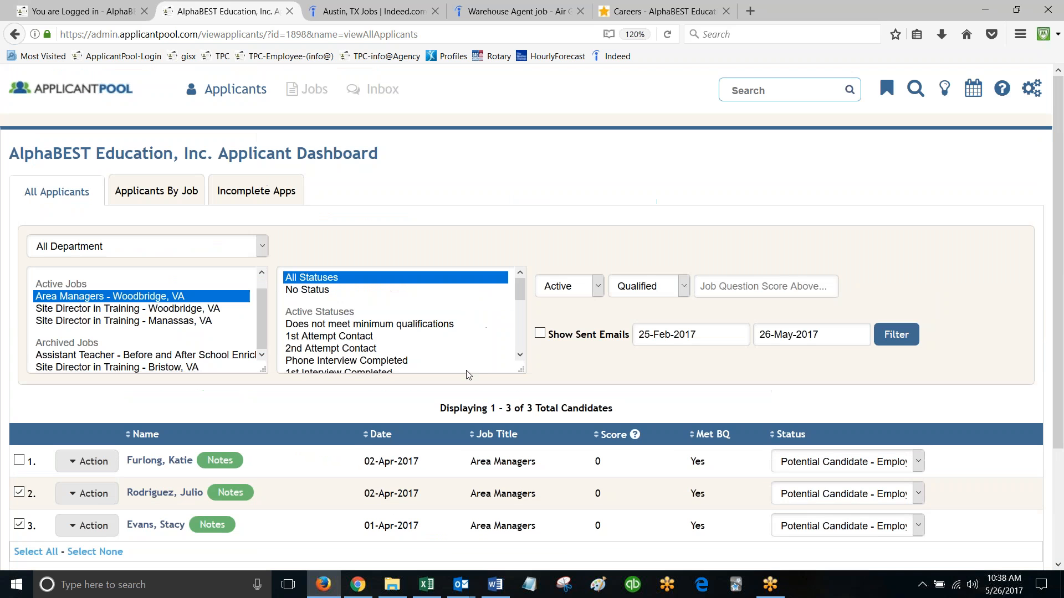
{"action": "left_click", "coordinate": [945, 90]}
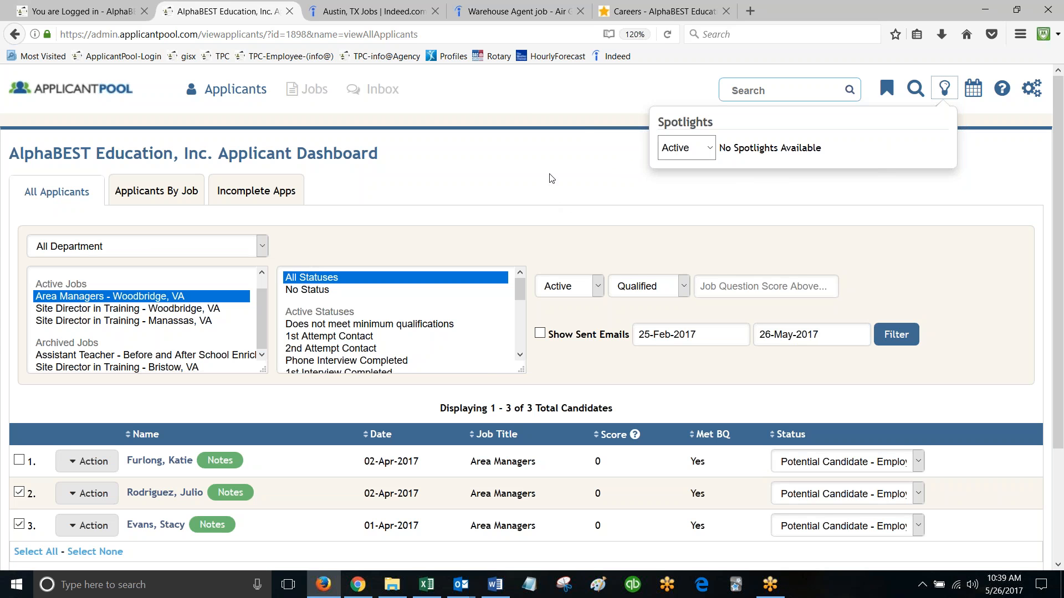
{"action": "left_click", "coordinate": [537, 159]}
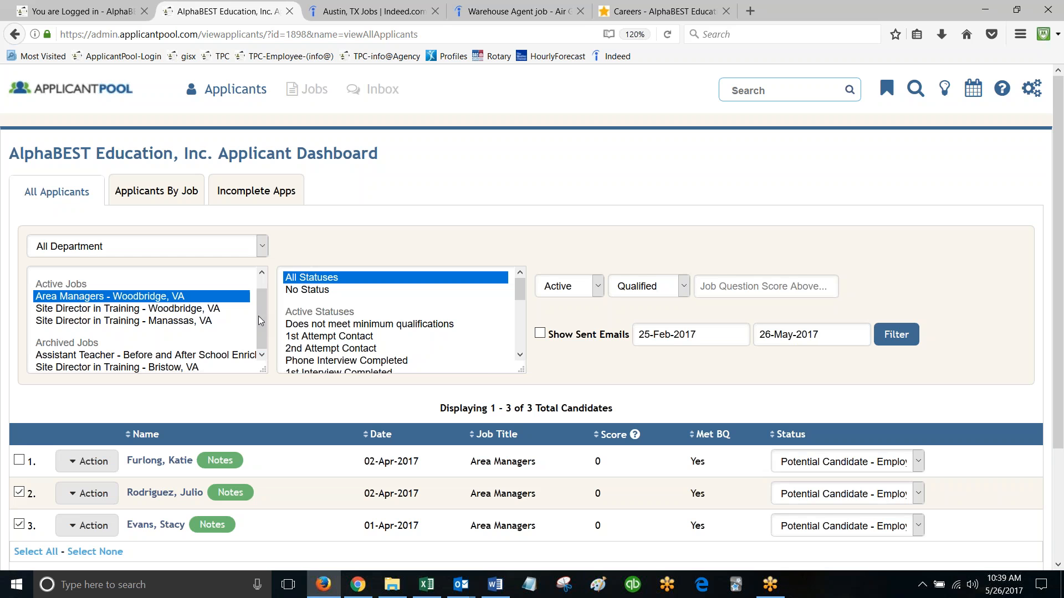
Step: View the status, email and archive options available for the selected Area Managers applicants without applying any
{"action": "scroll", "coordinate": [33, 387], "scroll_direction": "down", "scroll_amount": 3}
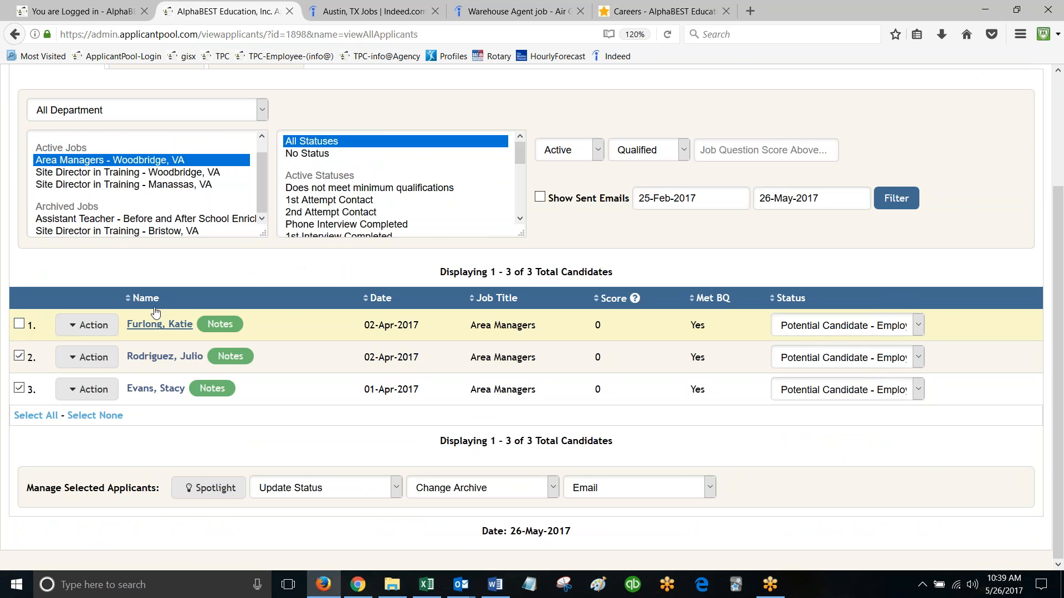
{"action": "left_click", "coordinate": [396, 493]}
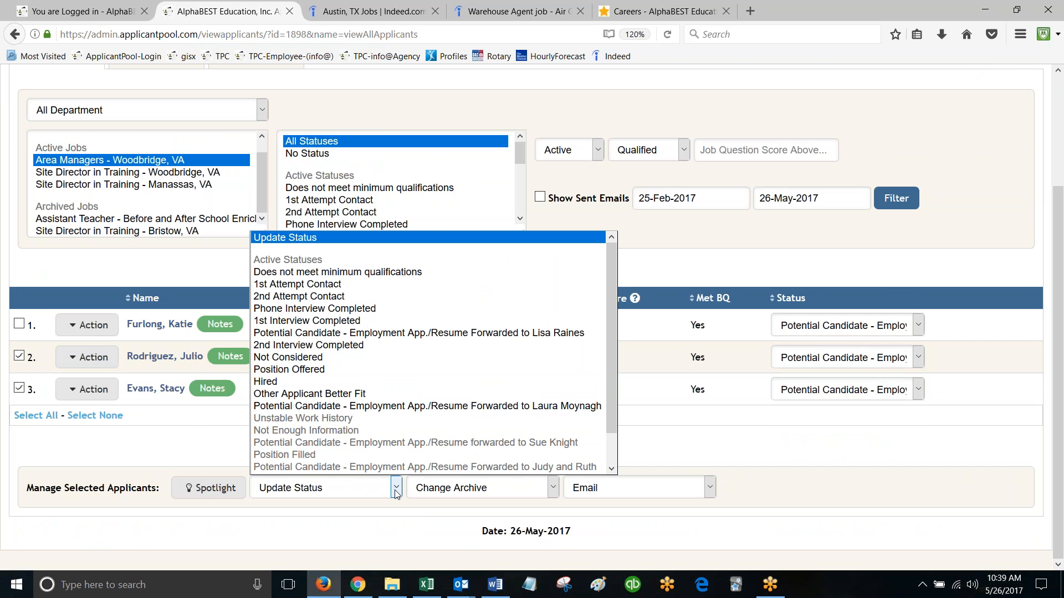
{"action": "left_click", "coordinate": [778, 446]}
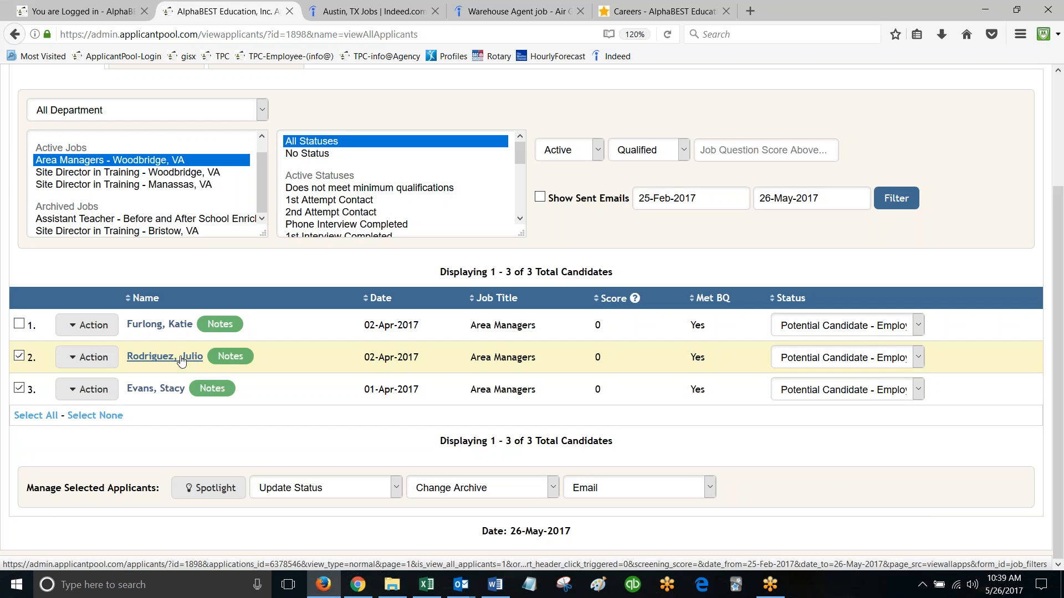
{"action": "left_click", "coordinate": [709, 488]}
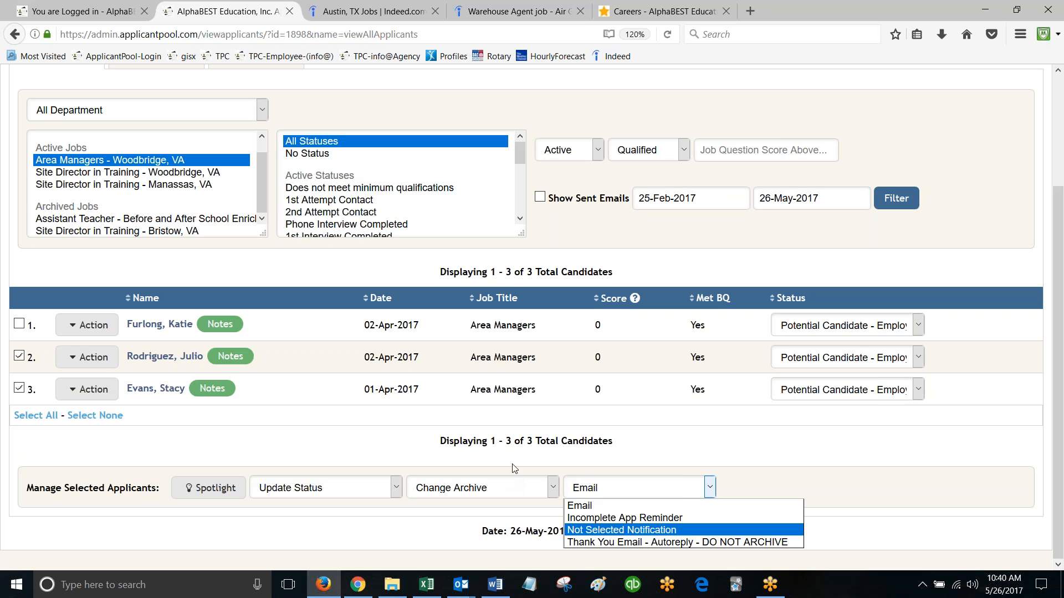
{"action": "left_click", "coordinate": [554, 487]}
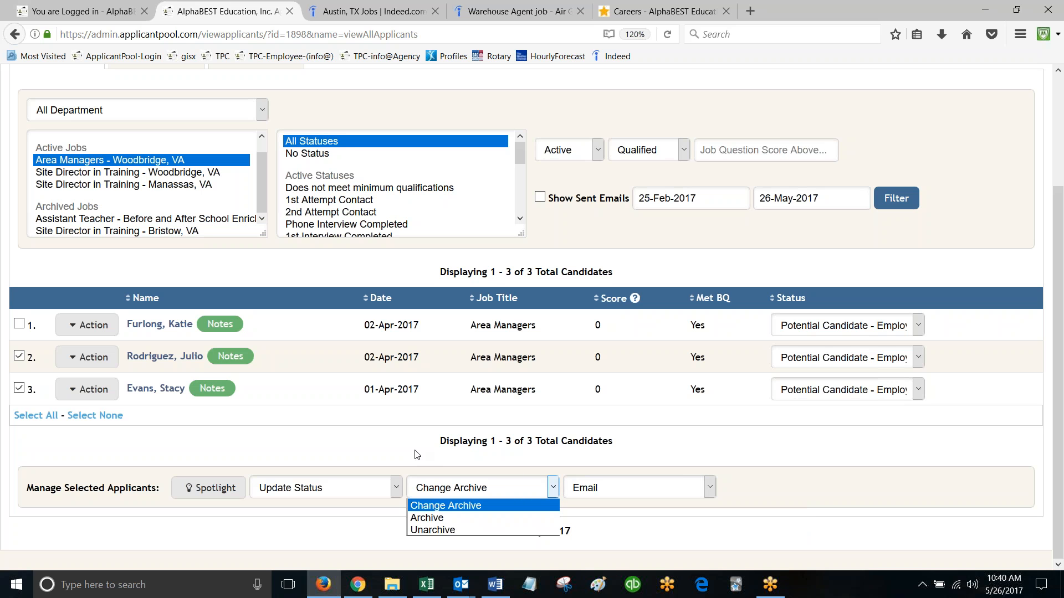
{"action": "left_click", "coordinate": [400, 443]}
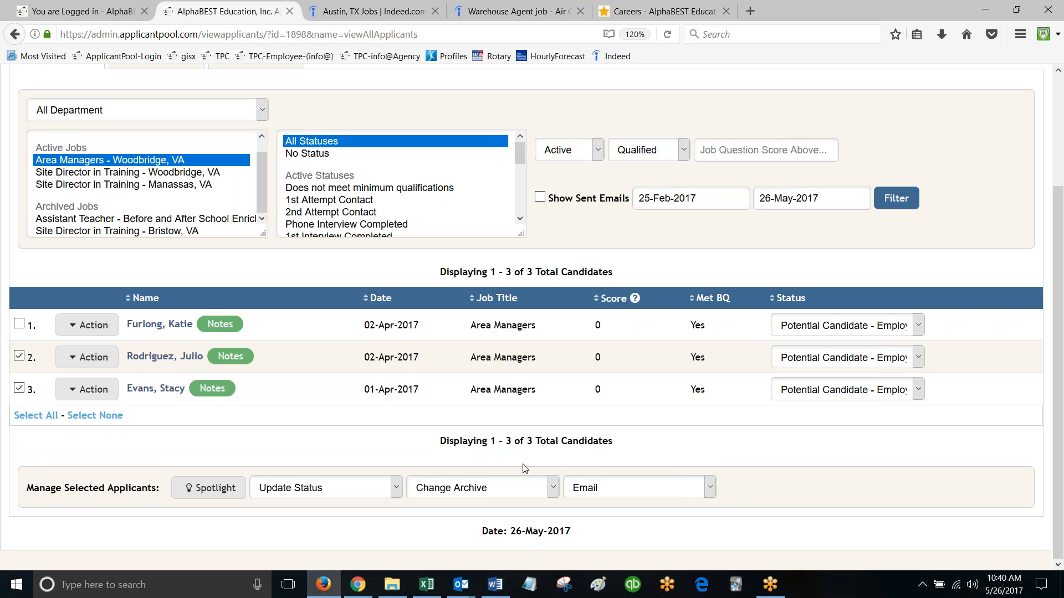
Step: Open the third Area Managers candidate's application, then view the qualification filter options and the list of filtered candidates
{"action": "scroll", "coordinate": [356, 463], "scroll_direction": "up", "scroll_amount": 3}
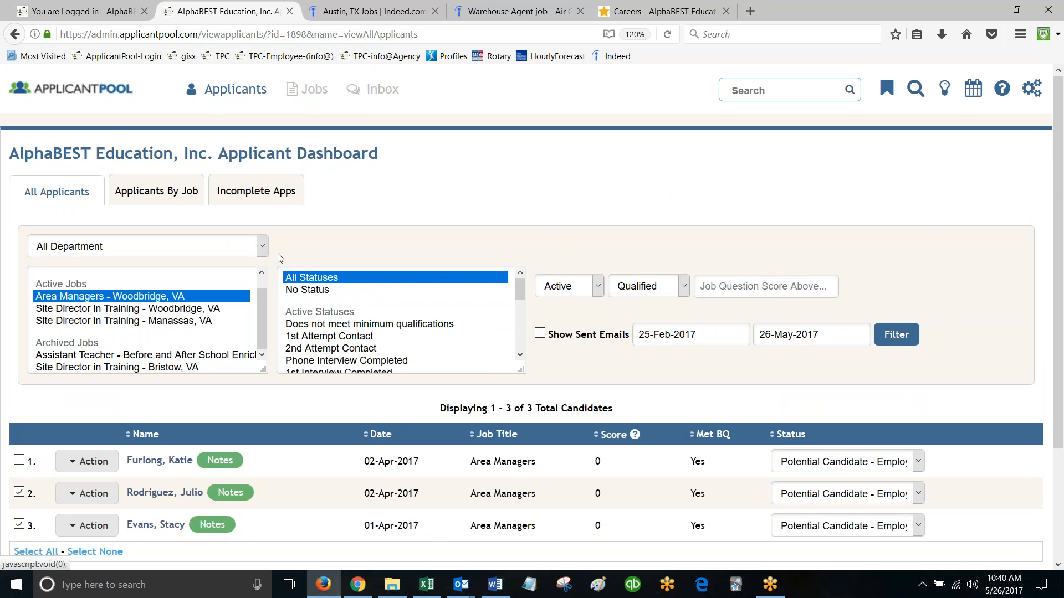
{"action": "left_click", "coordinate": [149, 527]}
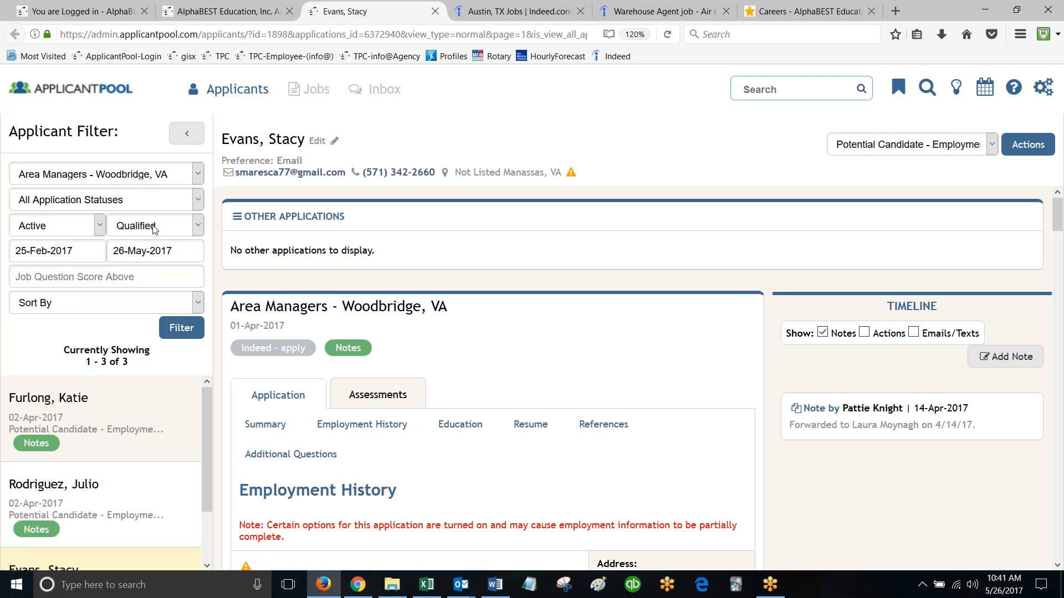
{"action": "left_click", "coordinate": [198, 229]}
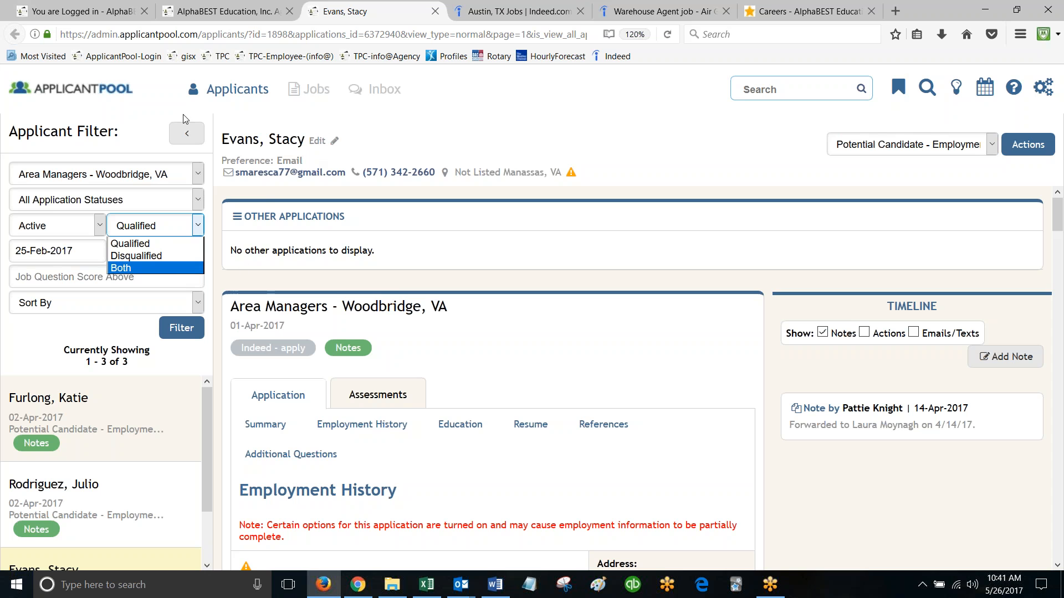
{"action": "left_click", "coordinate": [168, 115]}
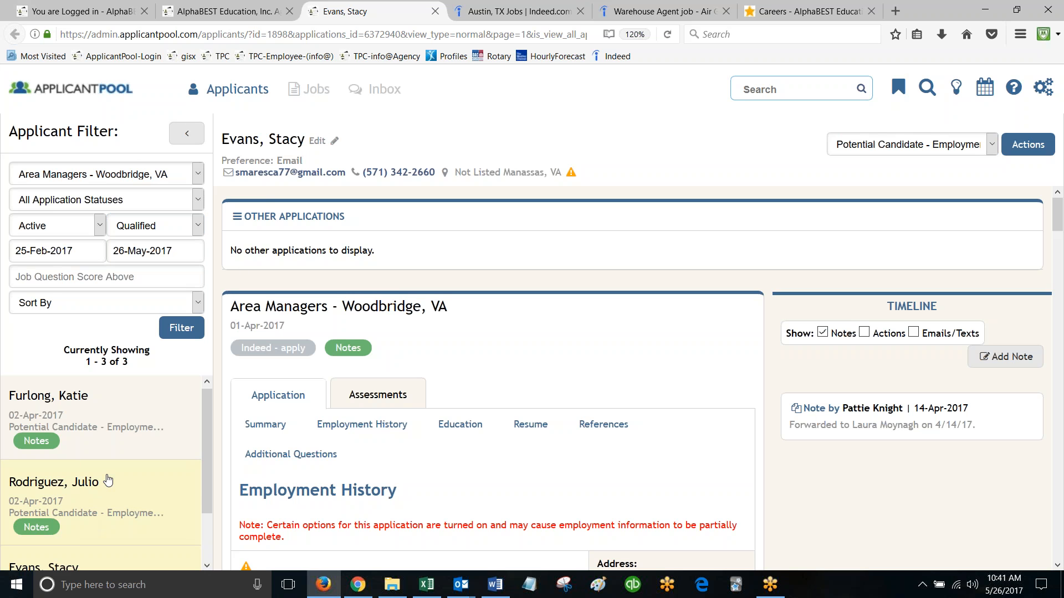
{"action": "scroll", "coordinate": [108, 480], "scroll_direction": "down", "scroll_amount": 2}
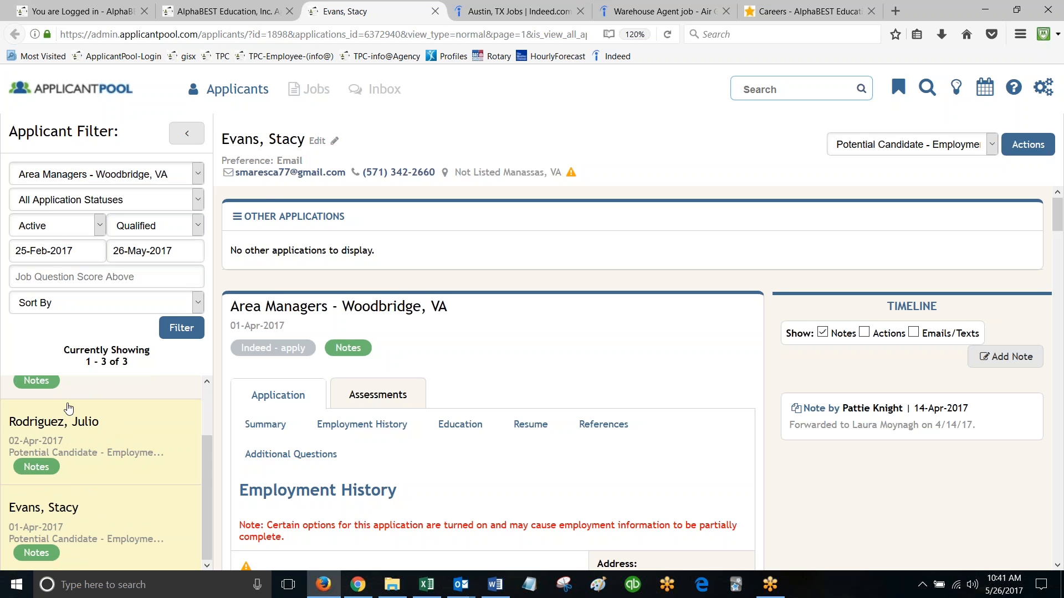
{"action": "scroll", "coordinate": [99, 451], "scroll_direction": "up", "scroll_amount": 2}
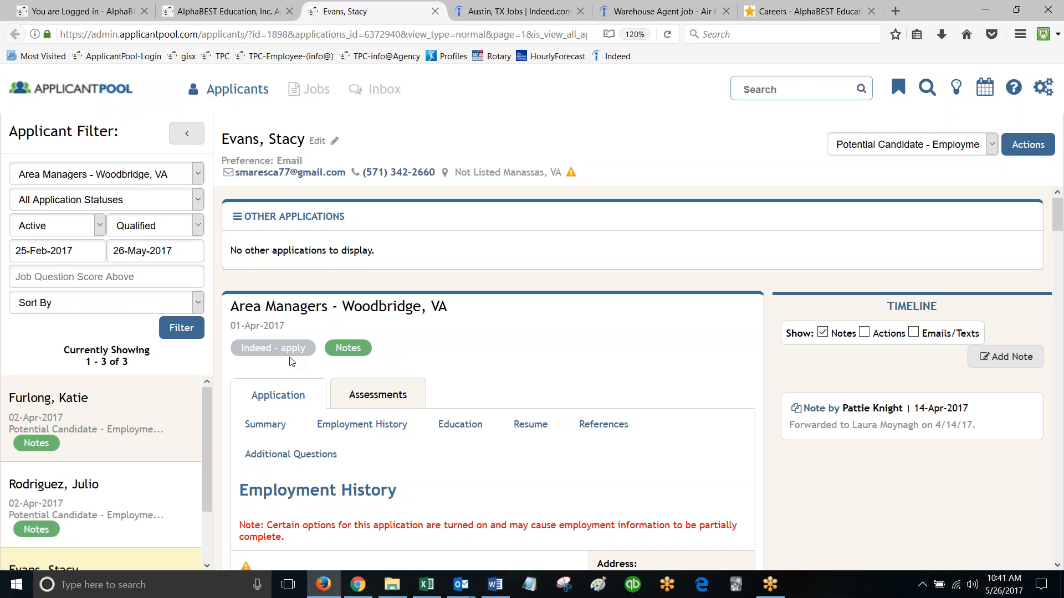
Step: Examine the employment history in the open Area Managers application, then return to its overview
{"action": "scroll", "coordinate": [290, 362], "scroll_direction": "down", "scroll_amount": 3}
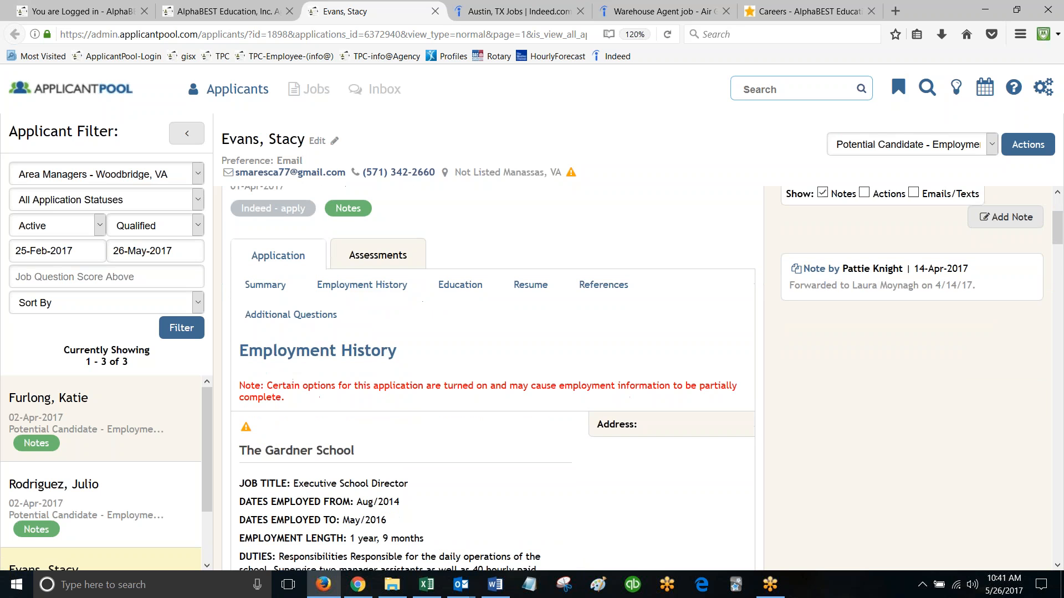
{"action": "scroll", "coordinate": [310, 439], "scroll_direction": "down", "scroll_amount": 5}
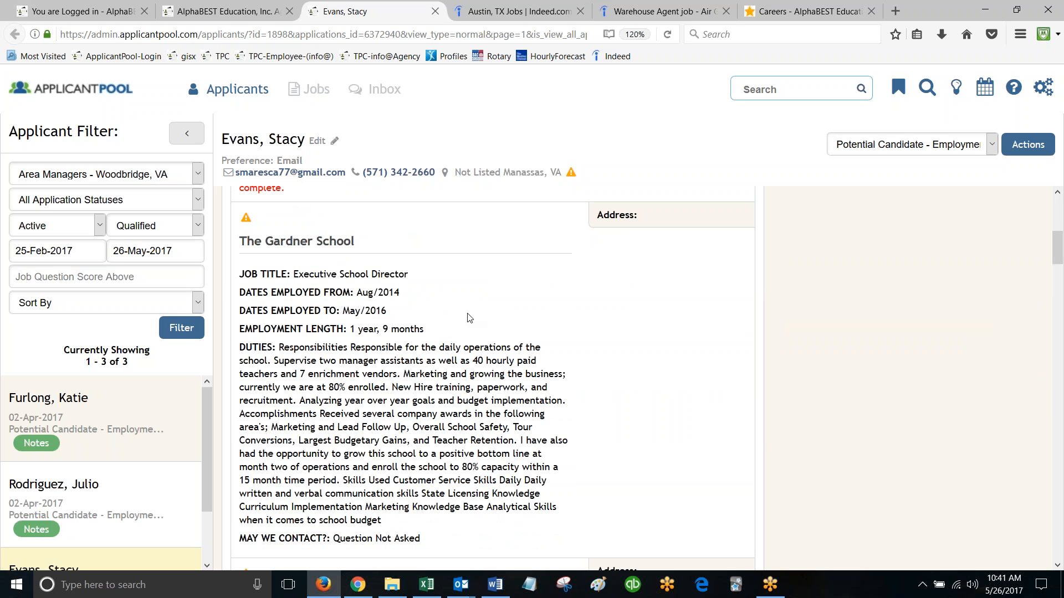
{"action": "scroll", "coordinate": [443, 324], "scroll_direction": "up", "scroll_amount": 2}
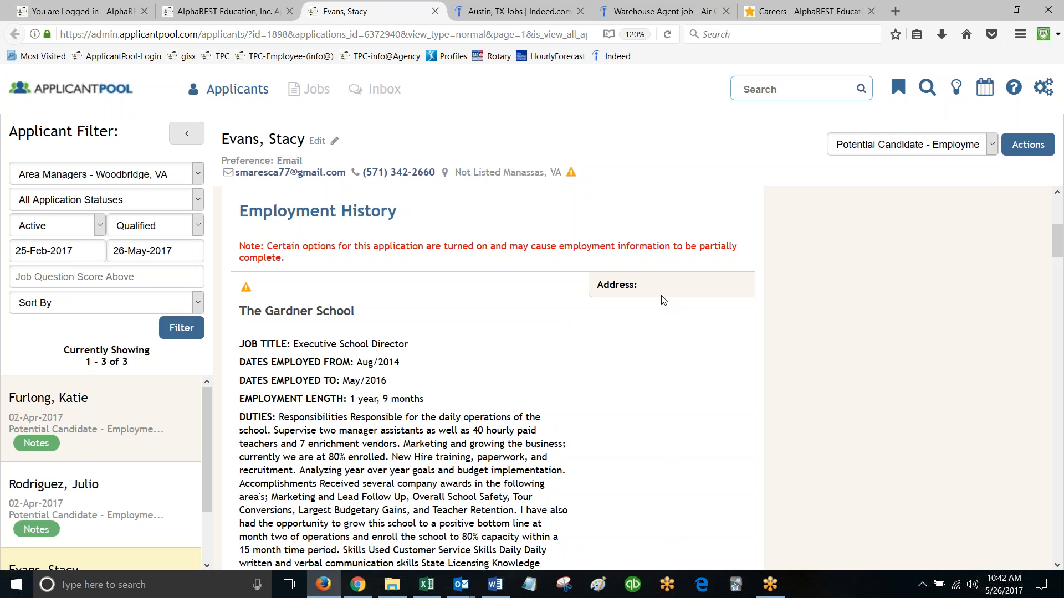
{"action": "scroll", "coordinate": [499, 347], "scroll_direction": "up", "scroll_amount": 5}
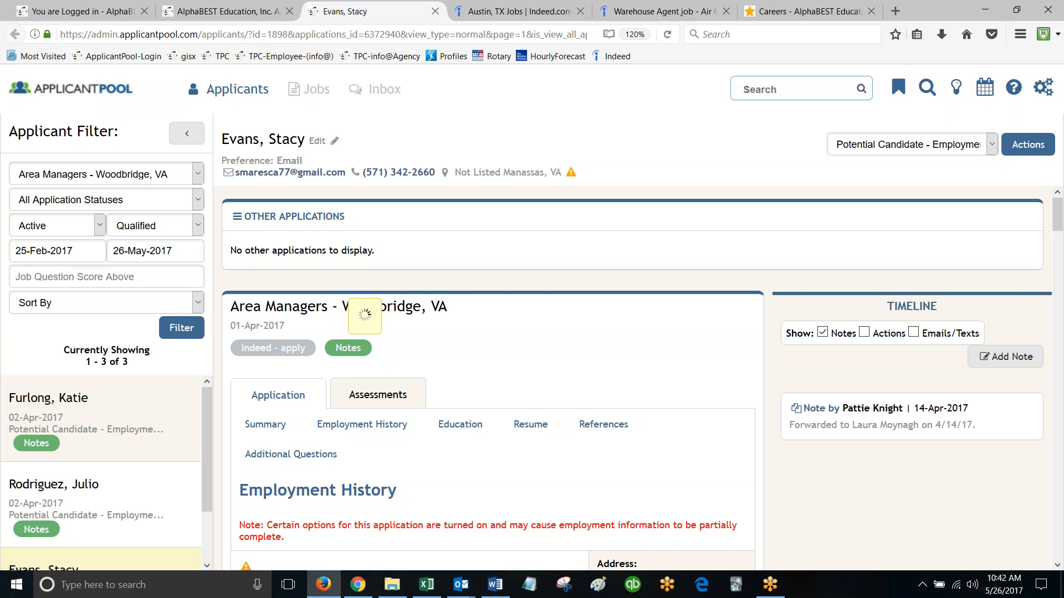
{"action": "mouse_move", "coordinate": [349, 348]}
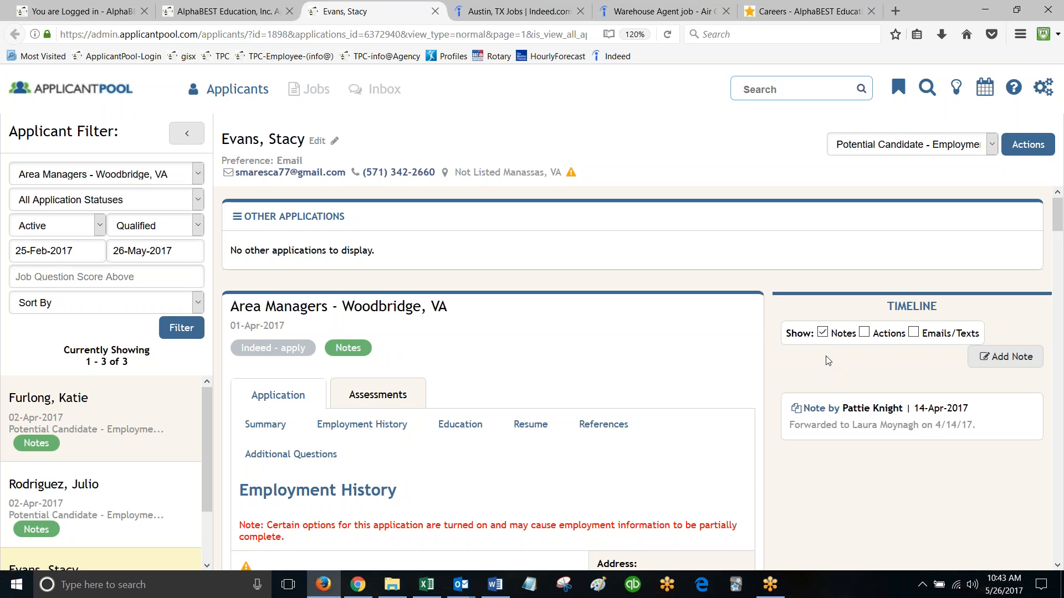
Step: Include actions in the applicant's timeline, then view the Add Note form and close it without adding a note
{"action": "left_click", "coordinate": [864, 333]}
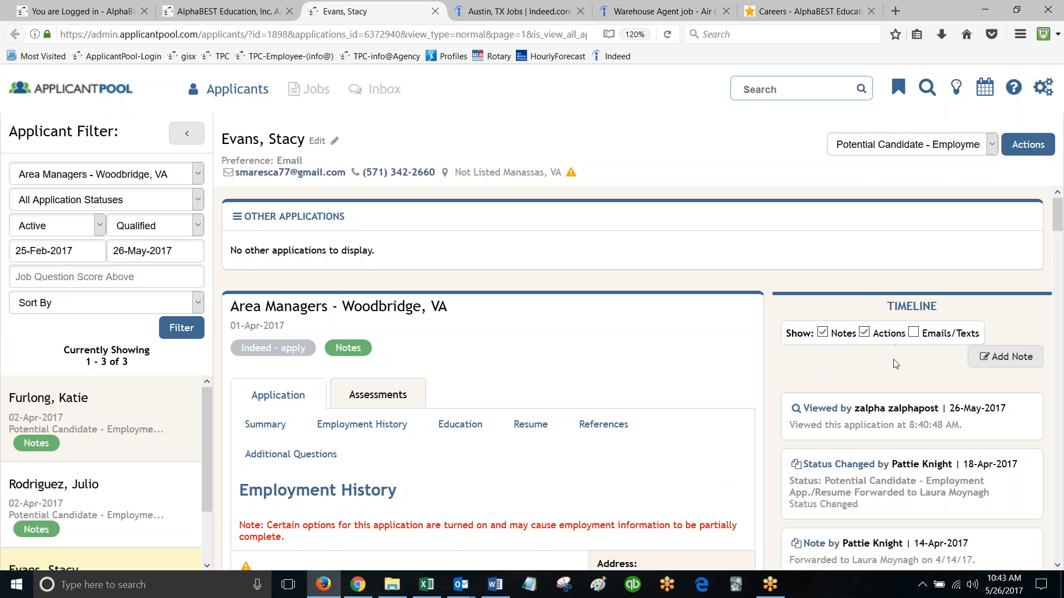
{"action": "scroll", "coordinate": [897, 363], "scroll_direction": "down", "scroll_amount": 3}
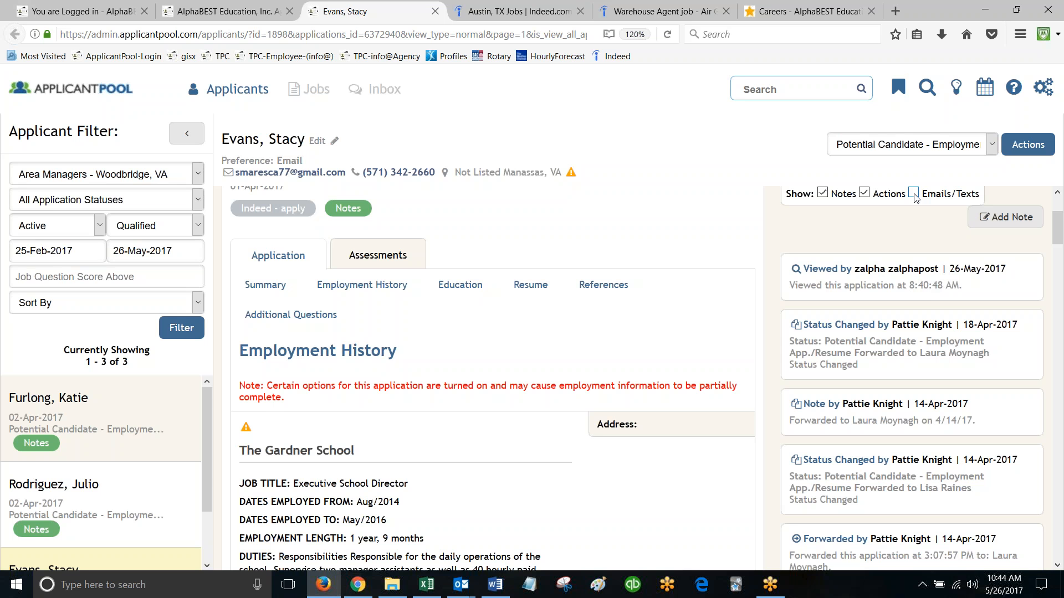
{"action": "scroll", "coordinate": [880, 239], "scroll_direction": "up", "scroll_amount": 3}
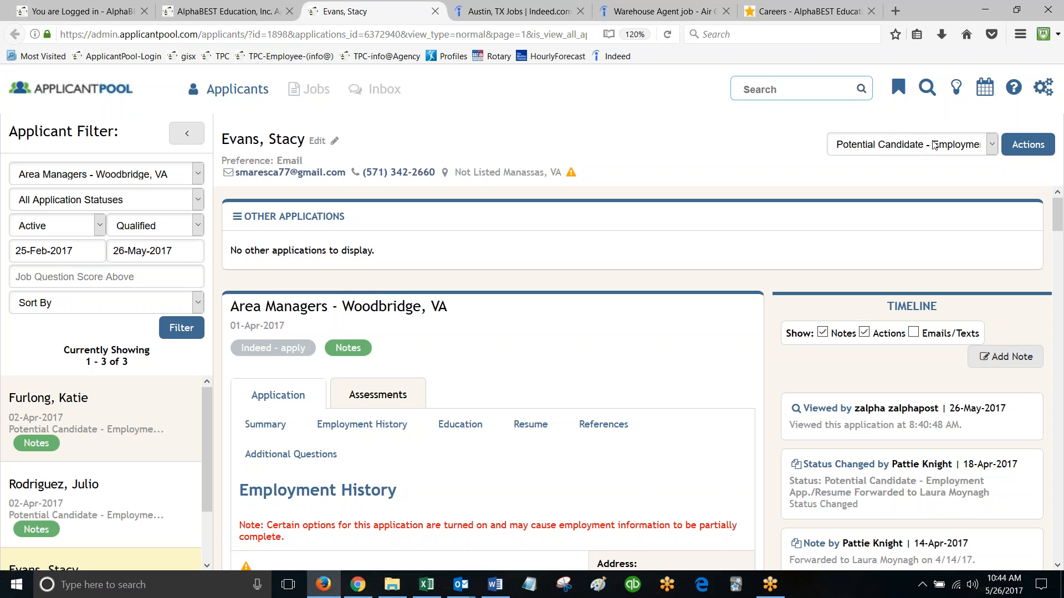
{"action": "left_click", "coordinate": [998, 361]}
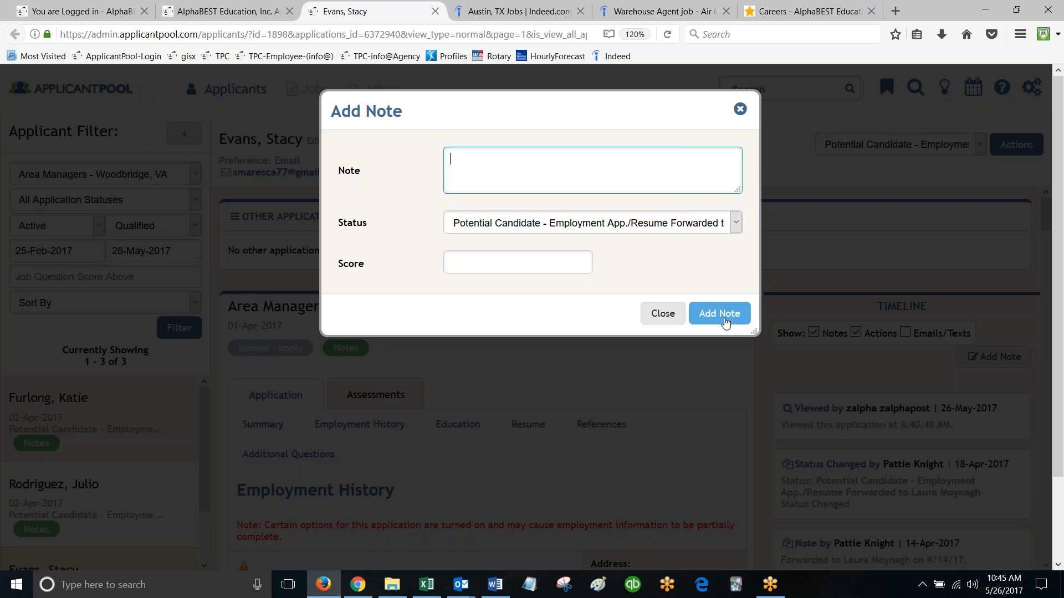
{"action": "left_click", "coordinate": [659, 312]}
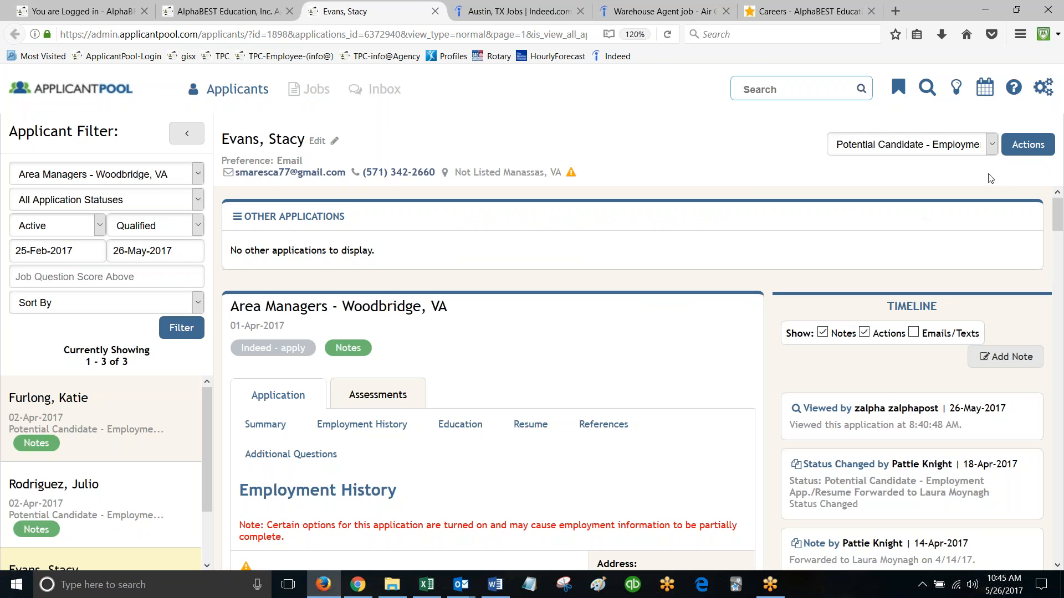
Step: View the applicant's available actions and employment history, then open the Reset Application to Incomplete form with its example email
{"action": "left_click", "coordinate": [1018, 150]}
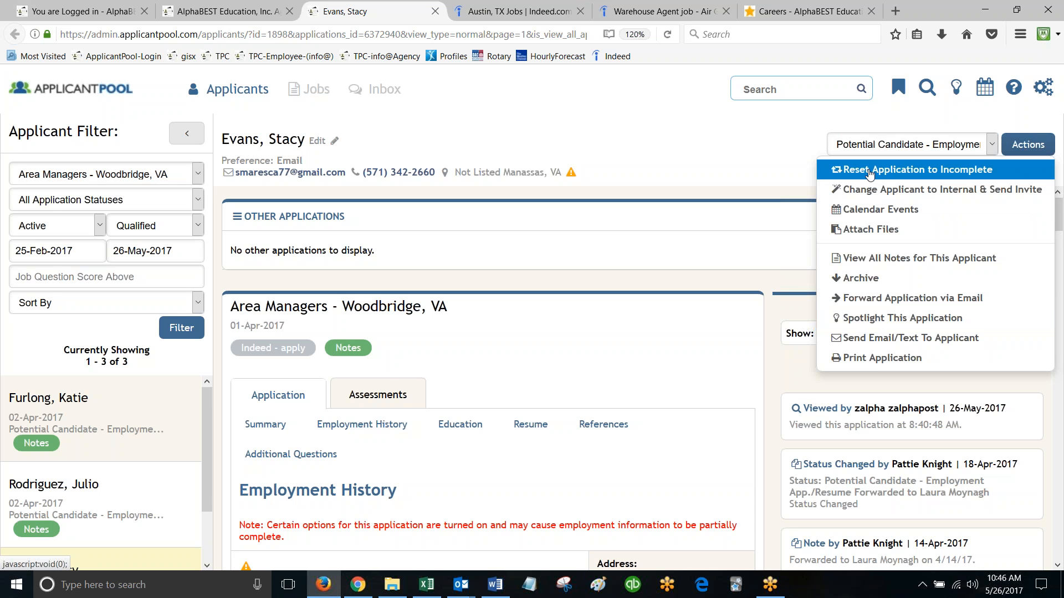
{"action": "scroll", "coordinate": [487, 433], "scroll_direction": "down", "scroll_amount": 4}
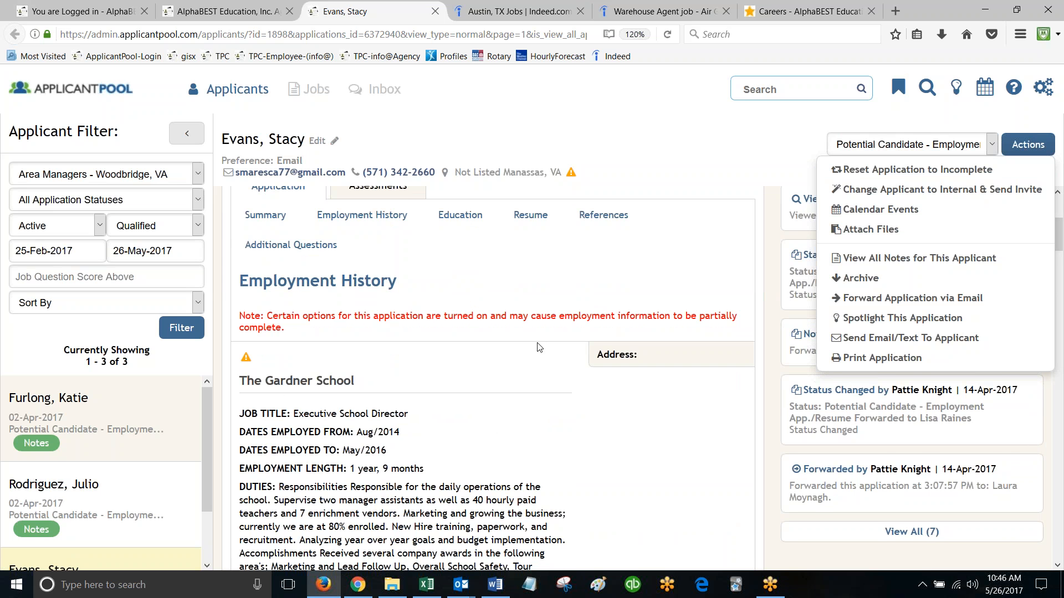
{"action": "scroll", "coordinate": [543, 346], "scroll_direction": "up", "scroll_amount": 4}
{"action": "scroll", "coordinate": [510, 370], "scroll_direction": "down", "scroll_amount": 12}
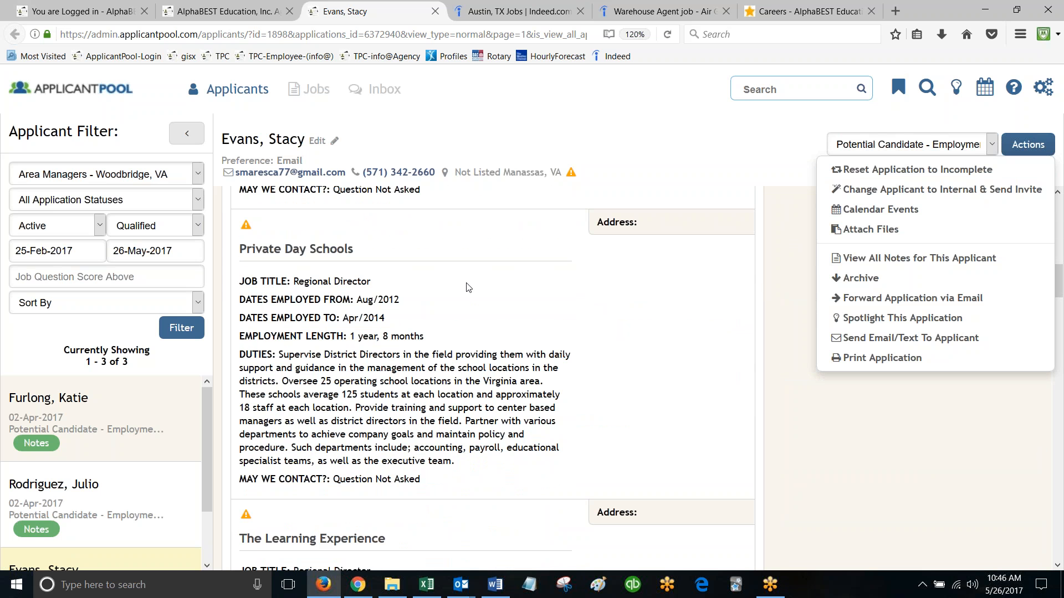
{"action": "scroll", "coordinate": [473, 314], "scroll_direction": "down", "scroll_amount": 1}
{"action": "scroll", "coordinate": [488, 322], "scroll_direction": "up", "scroll_amount": 10}
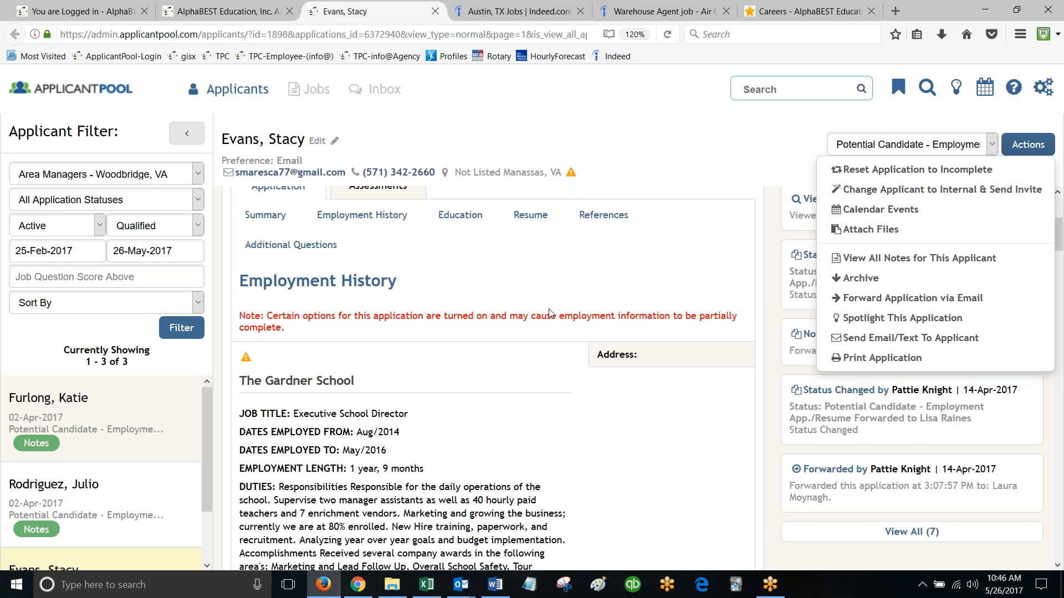
{"action": "scroll", "coordinate": [435, 360], "scroll_direction": "up", "scroll_amount": 2}
{"action": "scroll", "coordinate": [434, 366], "scroll_direction": "up", "scroll_amount": 2}
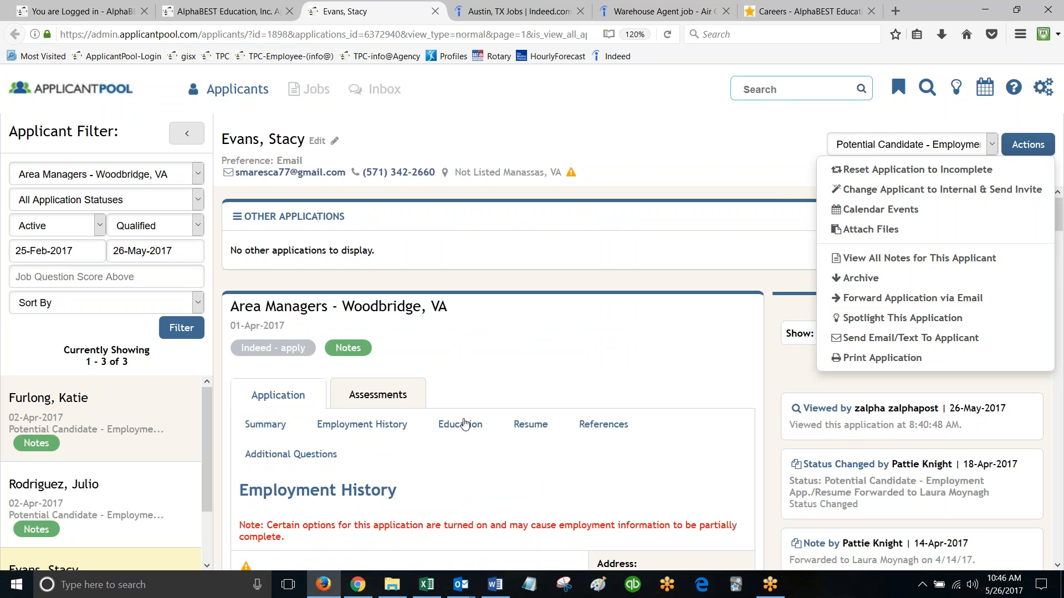
{"action": "left_click", "coordinate": [881, 169]}
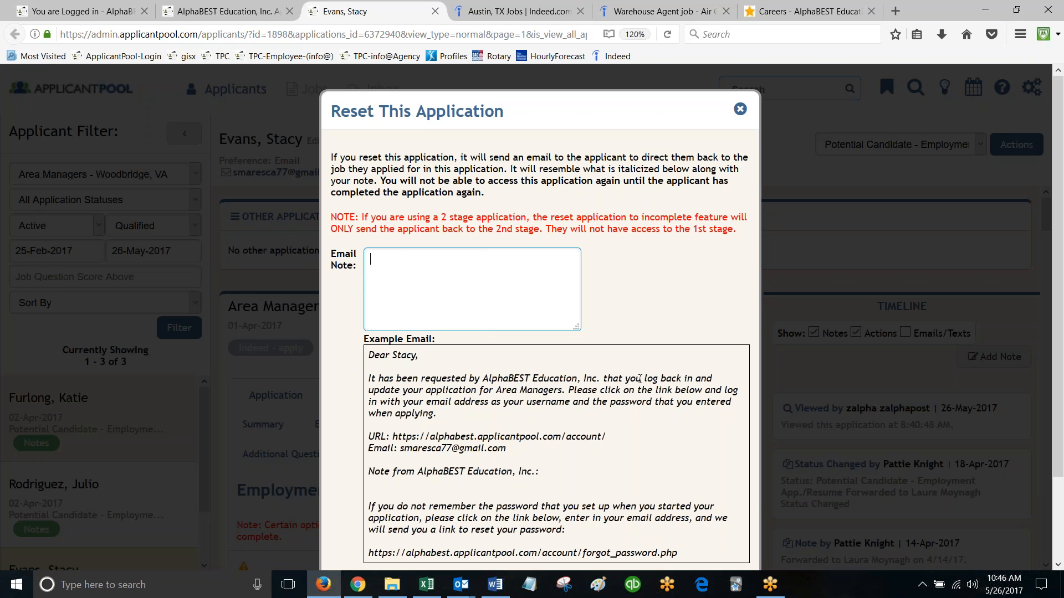
Step: Review the rest of the example reset email, close the form without resetting, and view the applicant's available actions
{"action": "scroll", "coordinate": [680, 368], "scroll_direction": "down", "scroll_amount": 3}
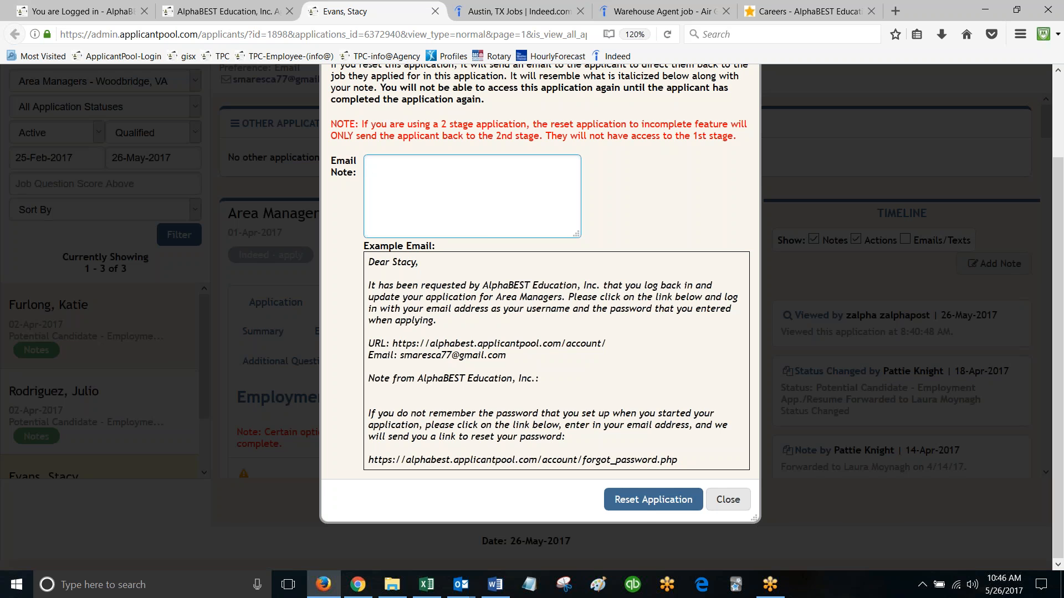
{"action": "left_click", "coordinate": [737, 507]}
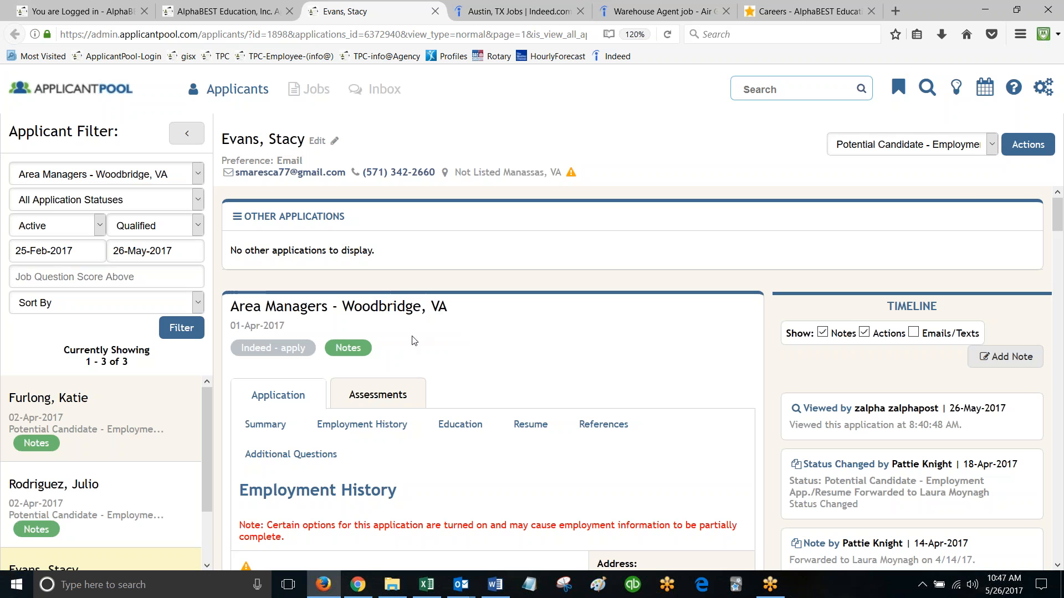
{"action": "left_click", "coordinate": [1014, 151]}
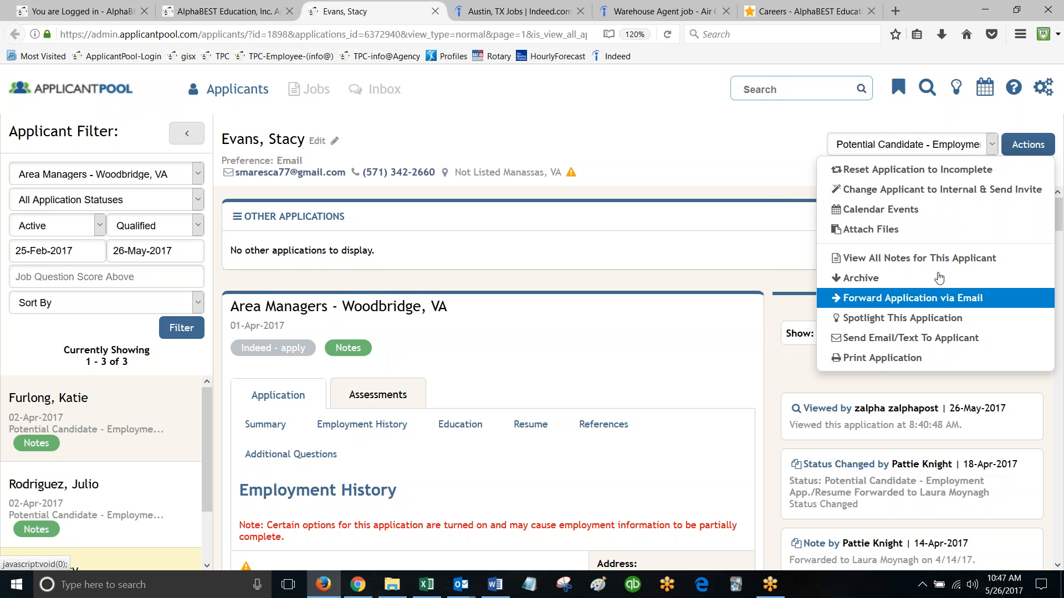
{"action": "left_click", "coordinate": [676, 153]}
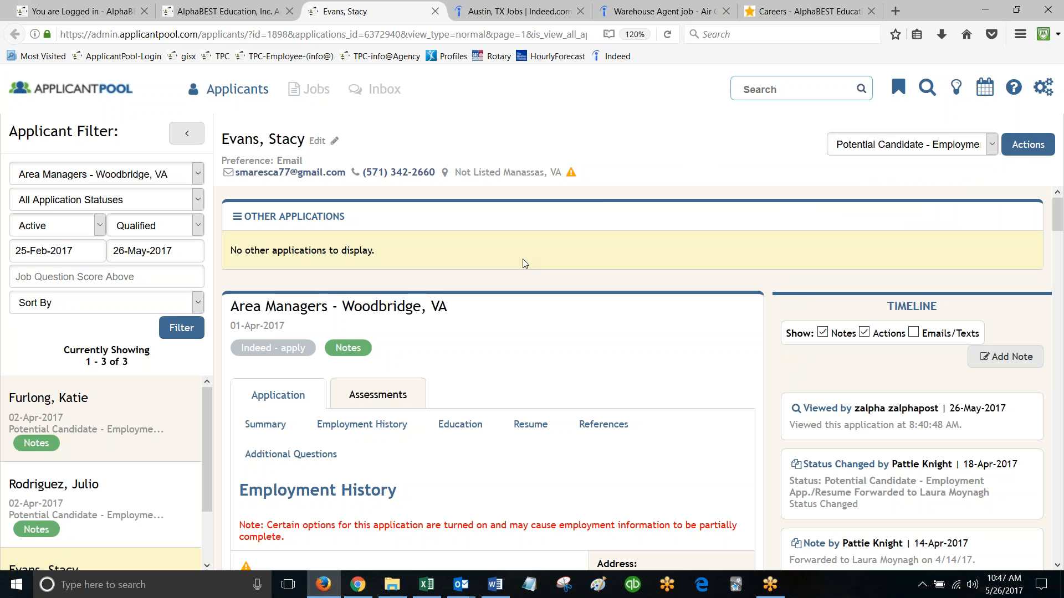
Step: Switch to the Jobs Dashboard and show the applicants for the Area Managers job, viewing the job's available actions as well
{"action": "left_click", "coordinate": [225, 13]}
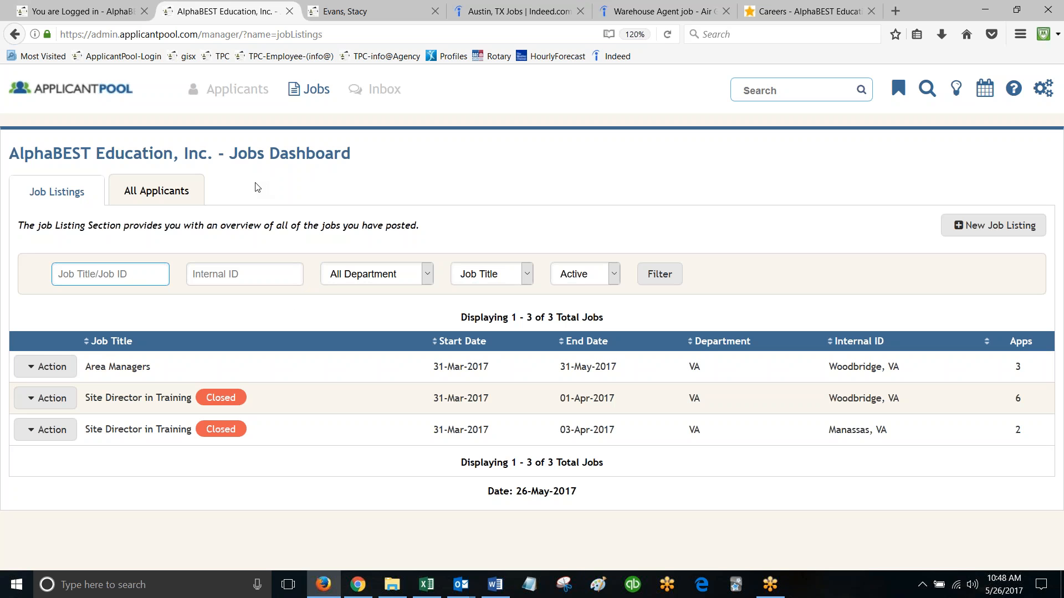
{"action": "left_click", "coordinate": [52, 367]}
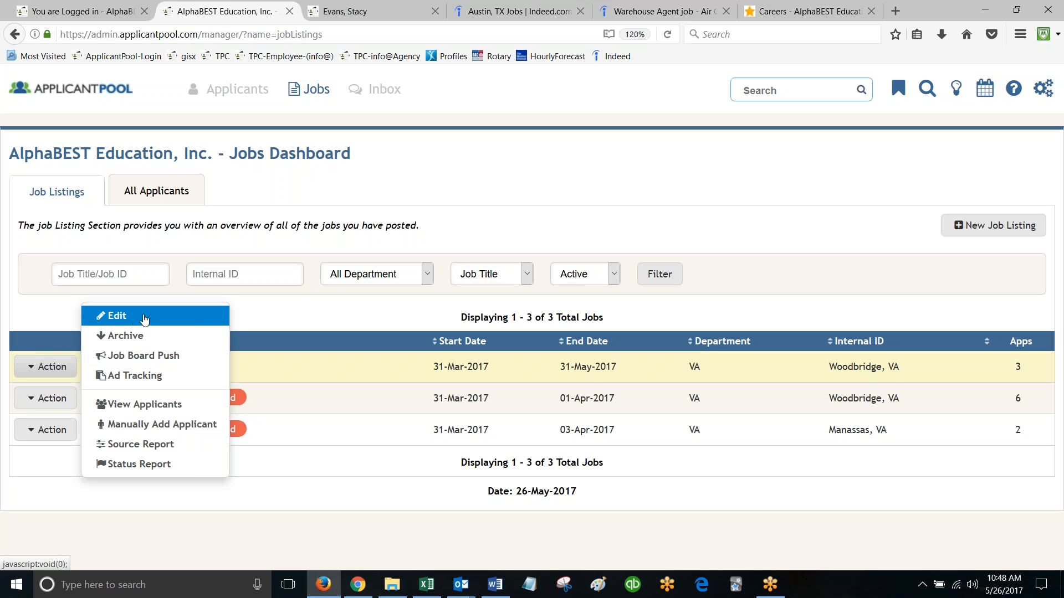
{"action": "left_click", "coordinate": [139, 407]}
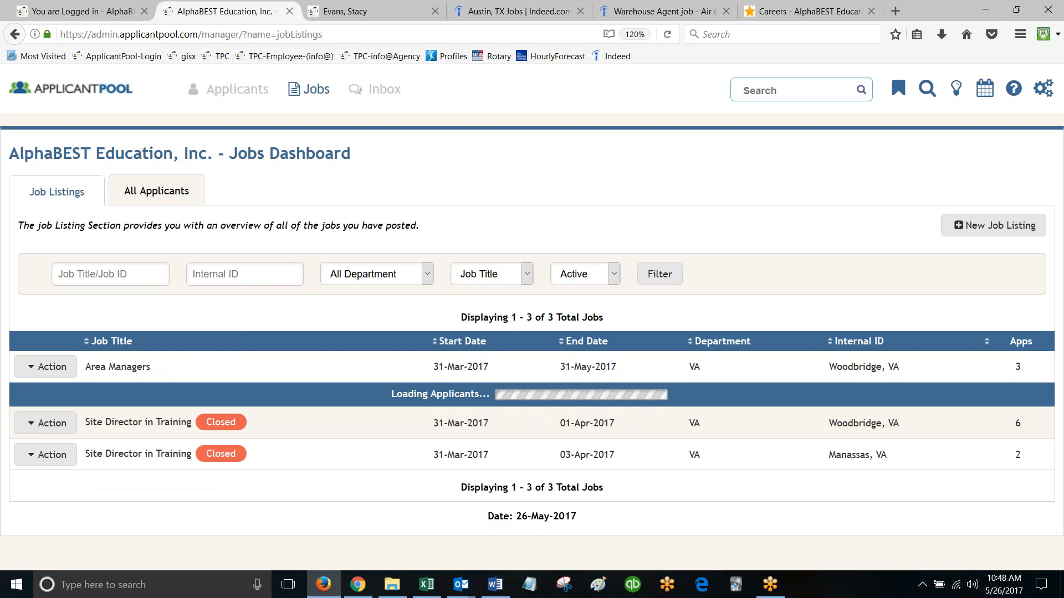
{"action": "left_click", "coordinate": [55, 369]}
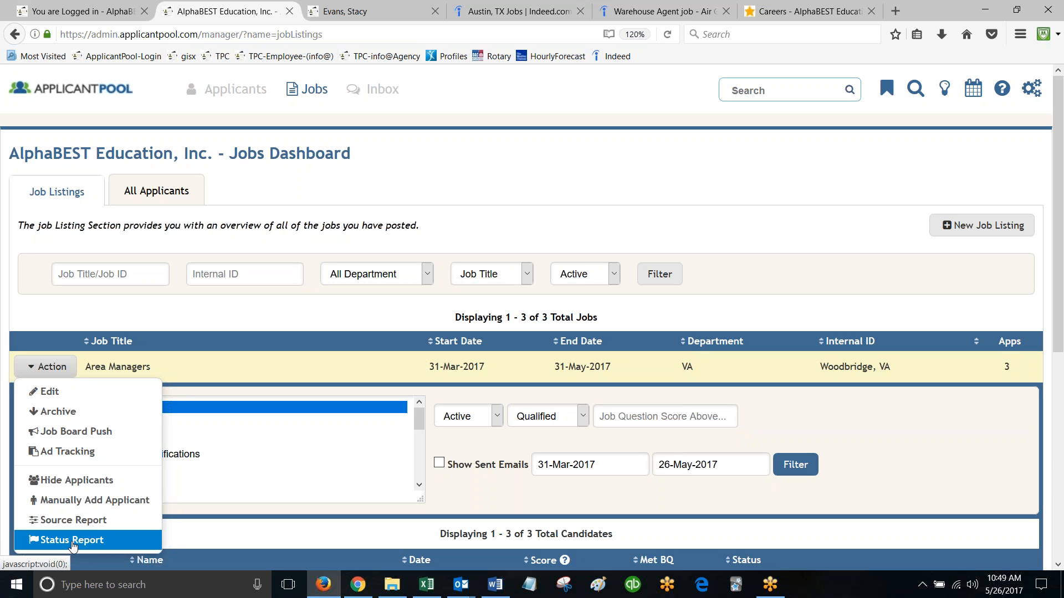
{"action": "left_click", "coordinate": [43, 368]}
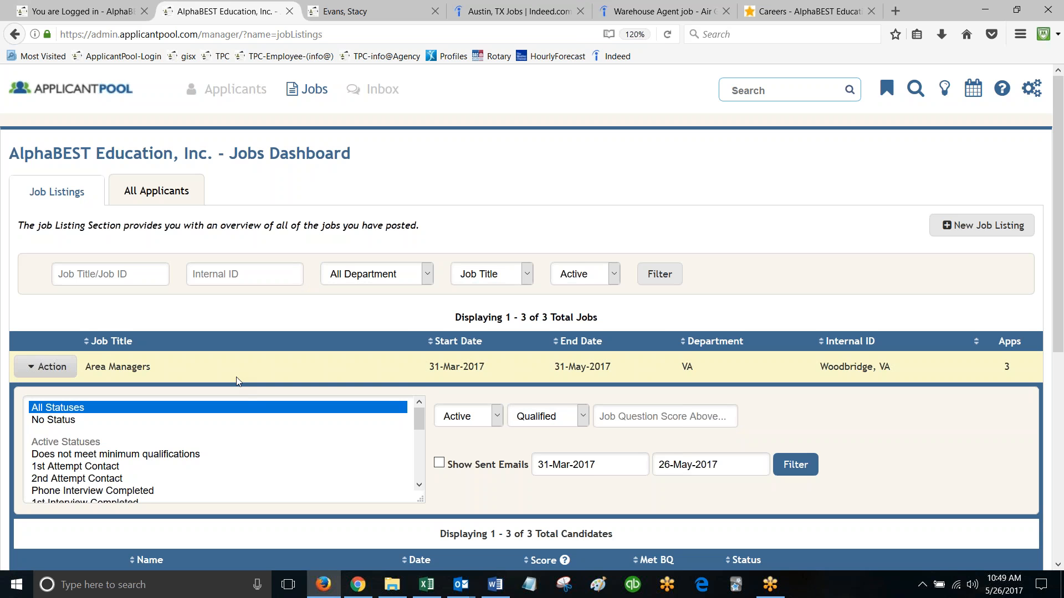
{"action": "scroll", "coordinate": [241, 377], "scroll_direction": "down", "scroll_amount": 3}
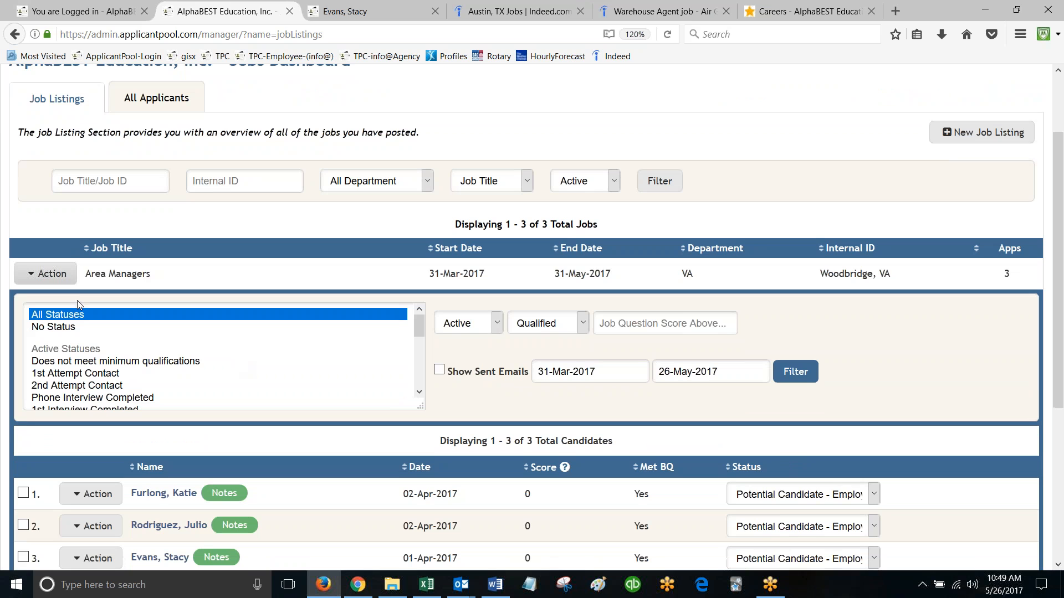
Step: Open the Area Managers job listing for editing and review its description and its classification and information section
{"action": "left_click", "coordinate": [59, 275]}
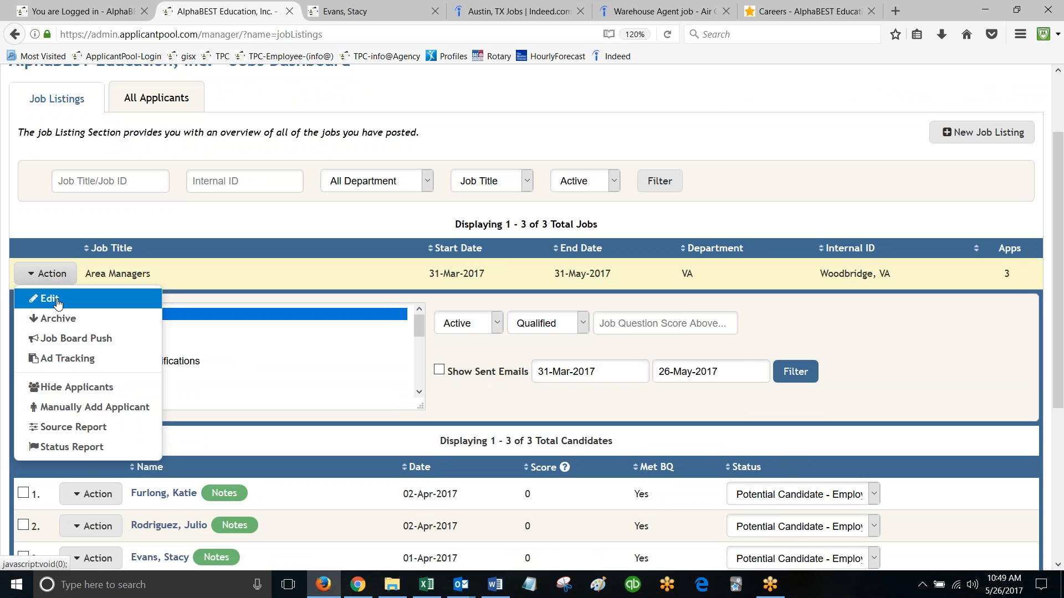
{"action": "left_click", "coordinate": [55, 299]}
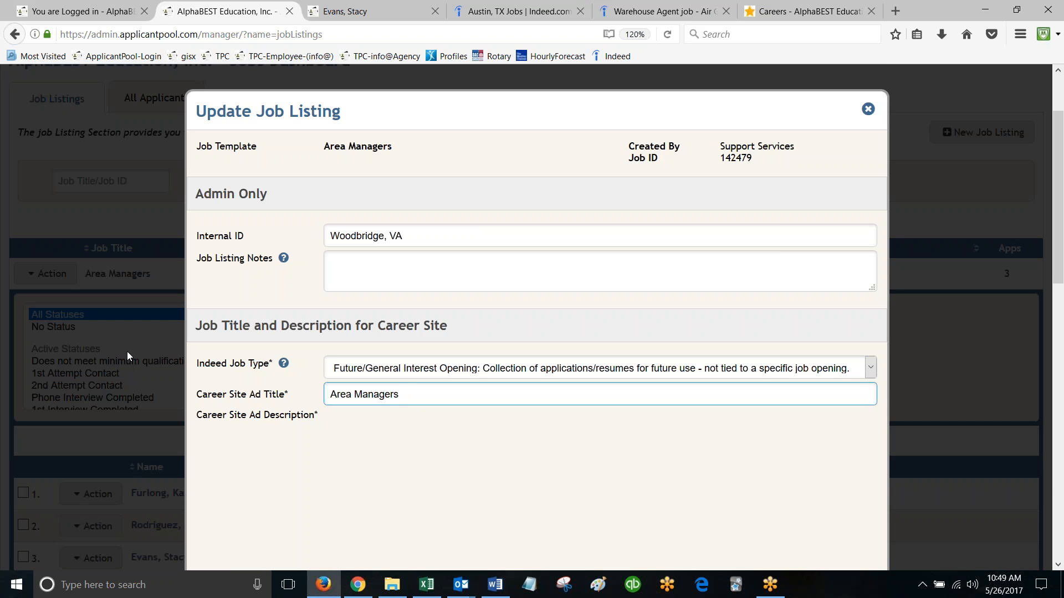
{"action": "scroll", "coordinate": [124, 358], "scroll_direction": "down", "scroll_amount": 5}
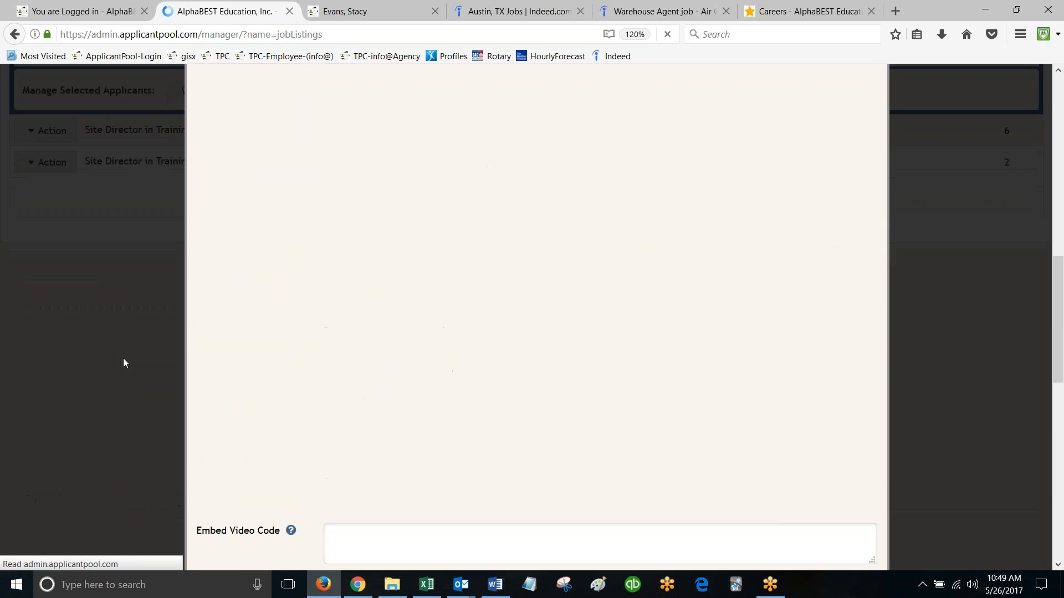
{"action": "scroll", "coordinate": [123, 358], "scroll_direction": "down", "scroll_amount": 3}
{"action": "scroll", "coordinate": [123, 358], "scroll_direction": "down", "scroll_amount": 6}
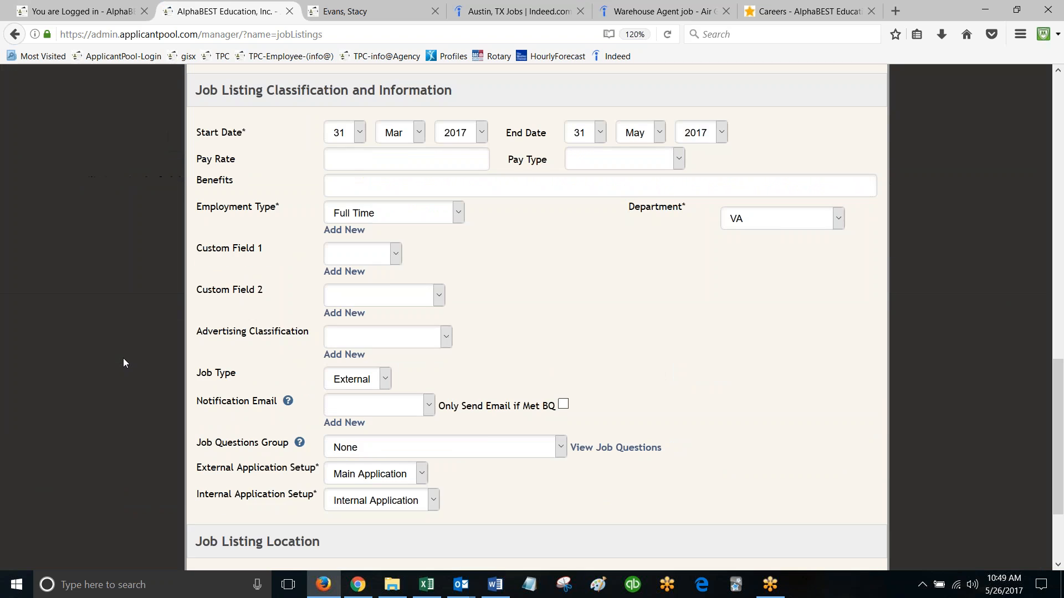
{"action": "scroll", "coordinate": [611, 216], "scroll_direction": "up", "scroll_amount": 6}
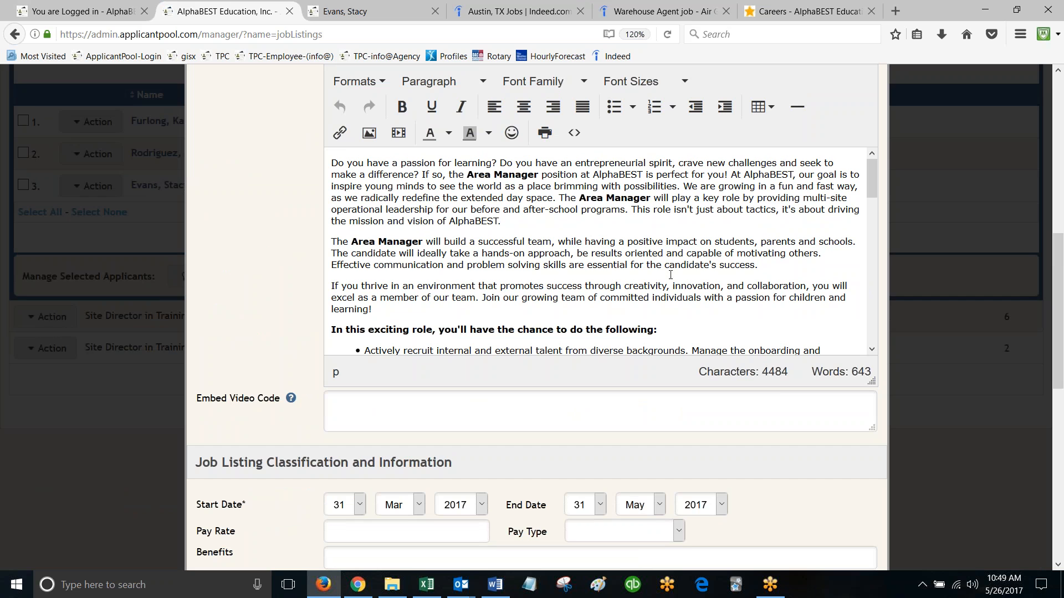
{"action": "scroll", "coordinate": [899, 393], "scroll_direction": "down", "scroll_amount": 6}
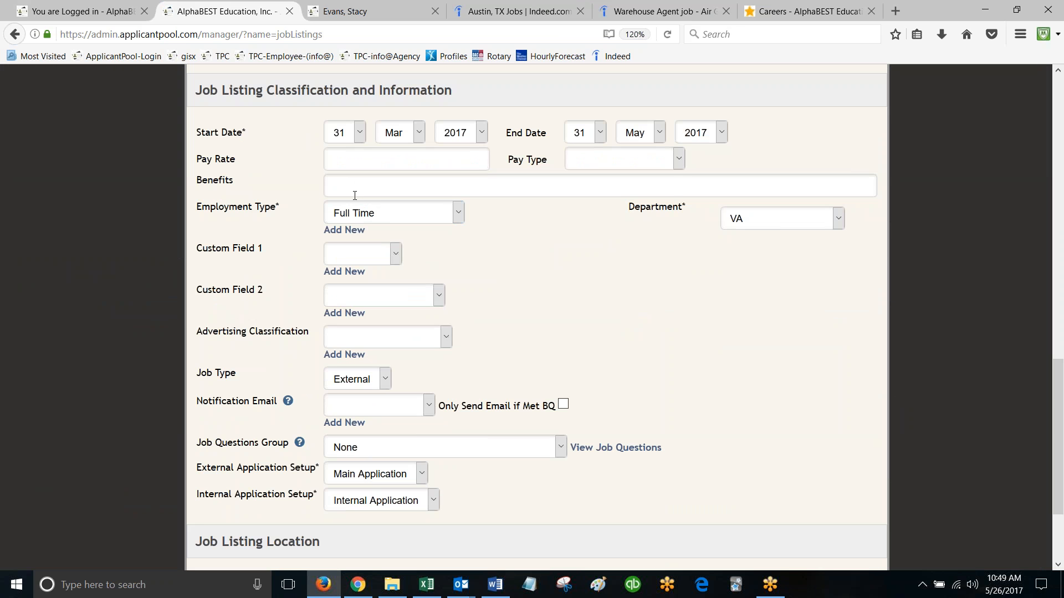
Step: View the choices for Custom Field 1, Custom Field 2 and Advertising Classification without selecting any
{"action": "left_click", "coordinate": [329, 186]}
{"action": "left_click", "coordinate": [396, 256]}
{"action": "left_click", "coordinate": [462, 252]}
{"action": "left_click", "coordinate": [439, 296]}
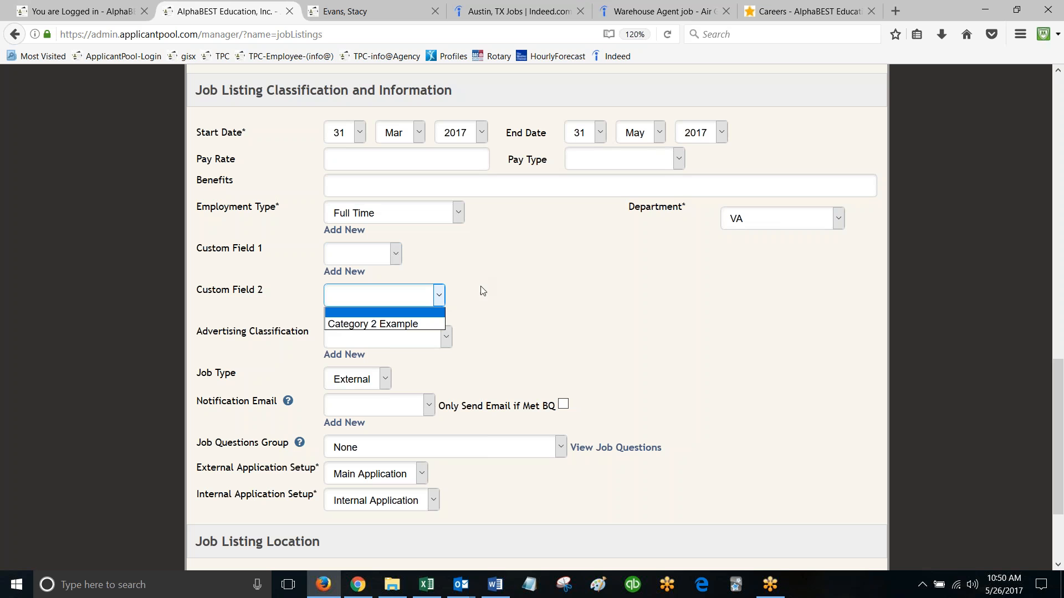
{"action": "left_click", "coordinate": [496, 265]}
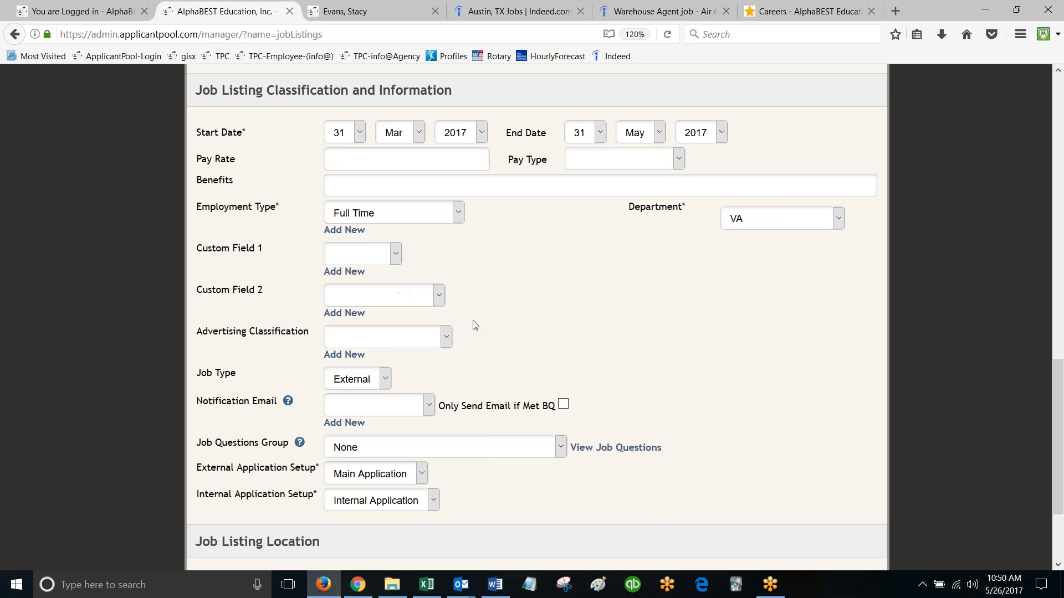
{"action": "left_click", "coordinate": [446, 338]}
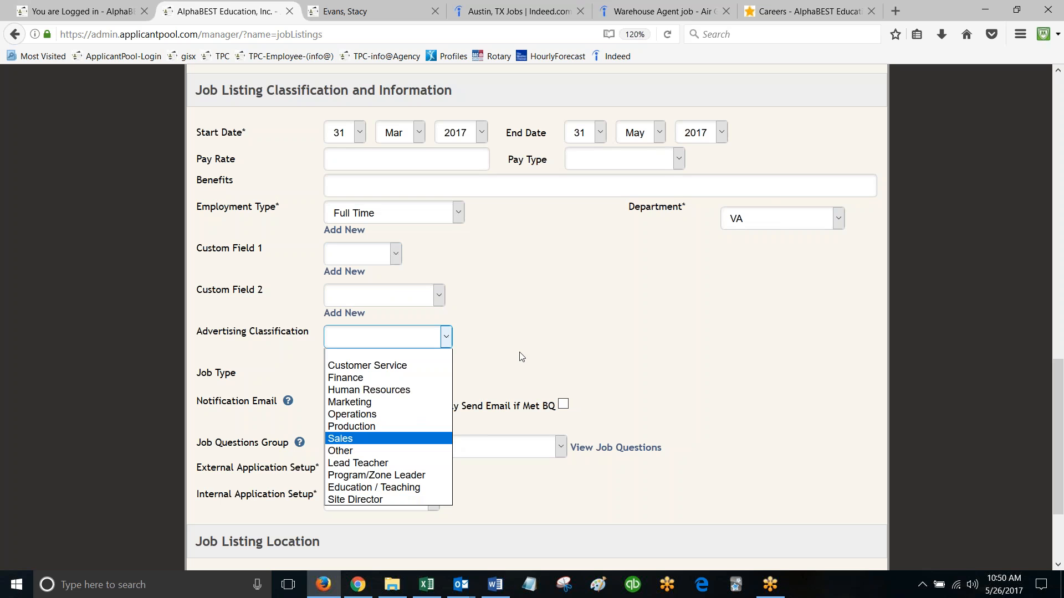
{"action": "left_click", "coordinate": [569, 312]}
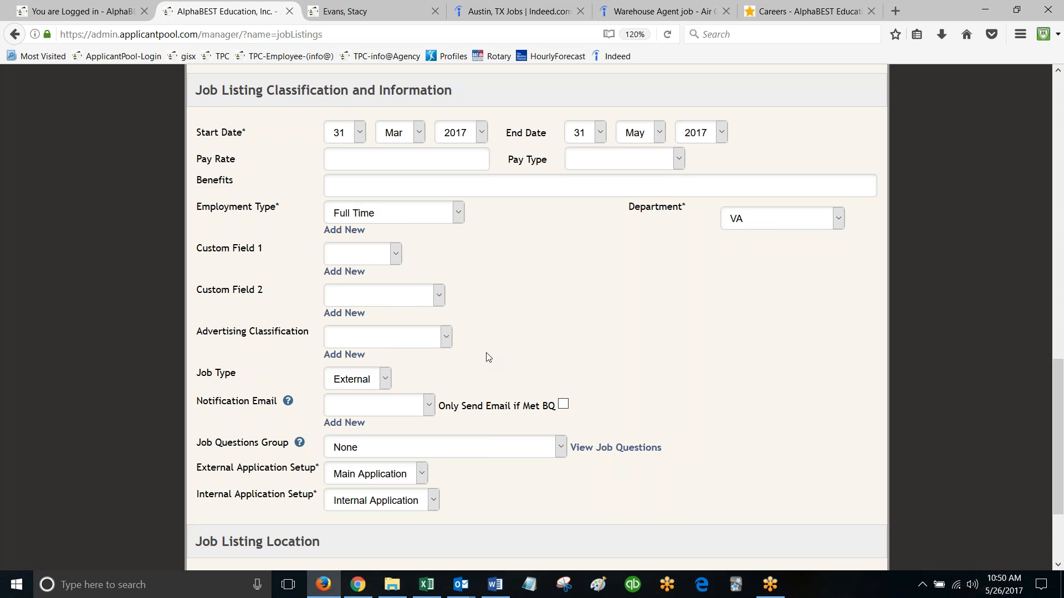
Step: Review the listing's application setup and location, and view the Job Questions Group choices while leaving it at None
{"action": "scroll", "coordinate": [487, 357], "scroll_direction": "down", "scroll_amount": 3}
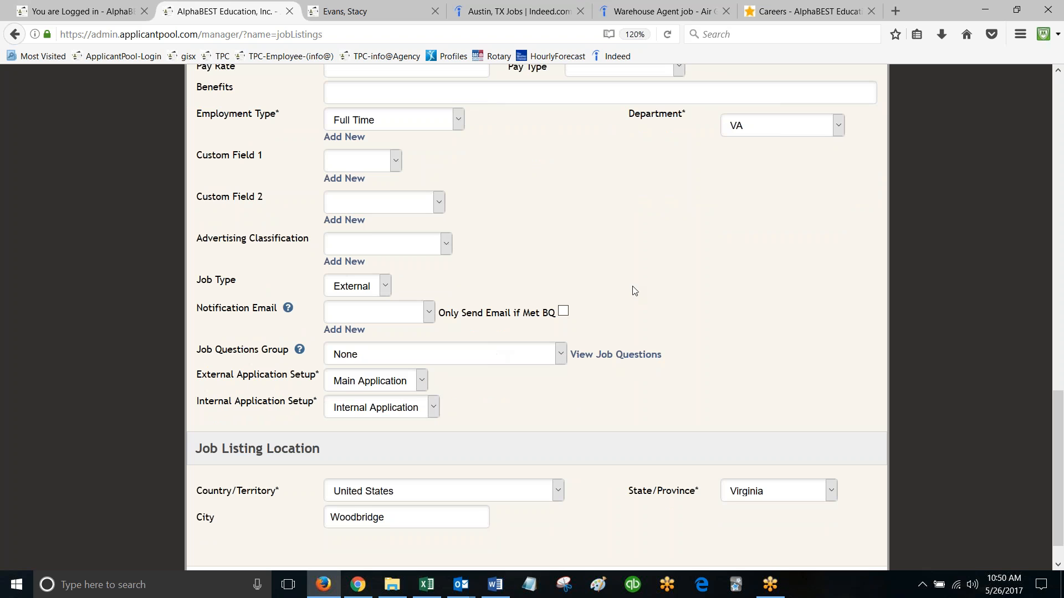
{"action": "scroll", "coordinate": [634, 291], "scroll_direction": "down", "scroll_amount": 2}
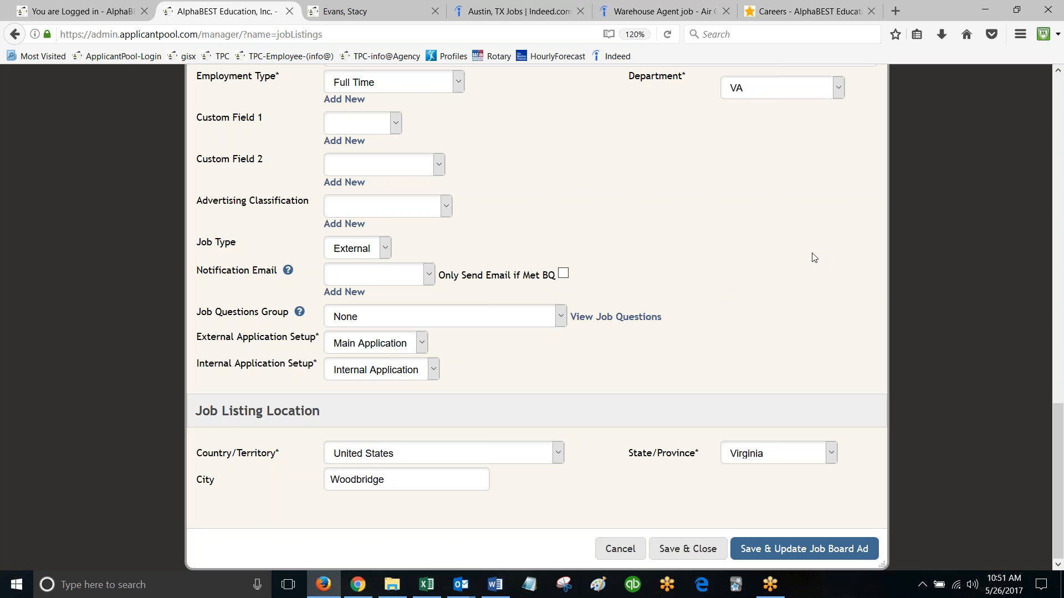
{"action": "left_click", "coordinate": [561, 318]}
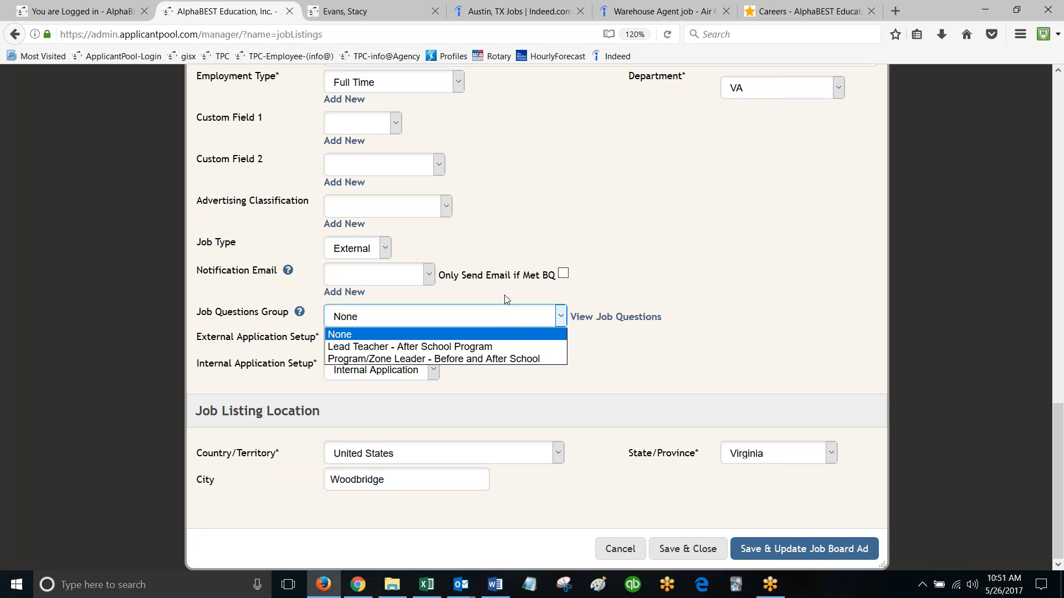
{"action": "left_click", "coordinate": [668, 220]}
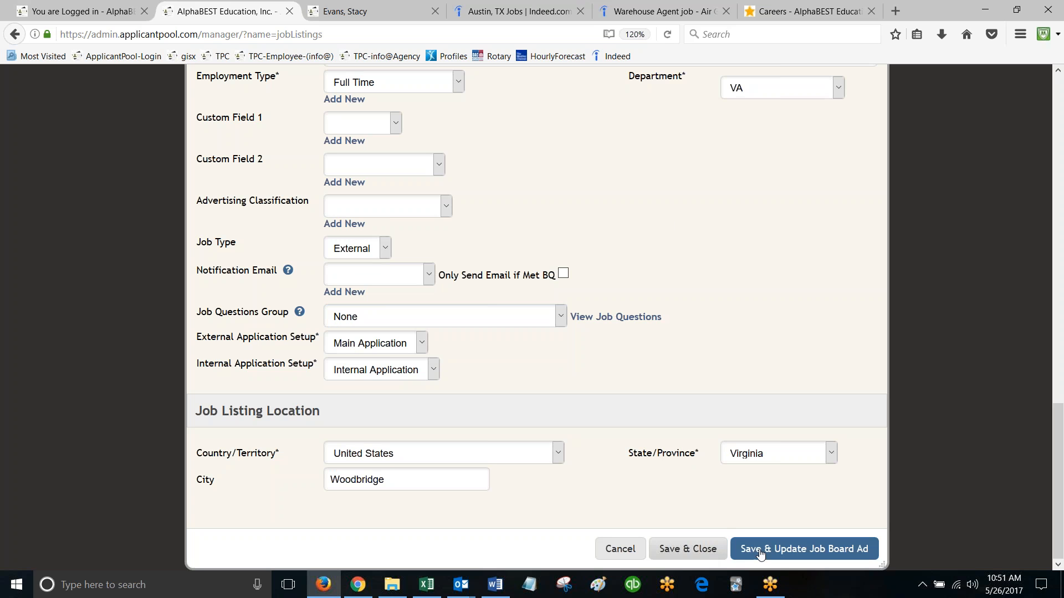
Step: Save the Area Managers listing and continue to its job board ad, then review the ad's title, description and location
{"action": "left_click", "coordinate": [798, 556]}
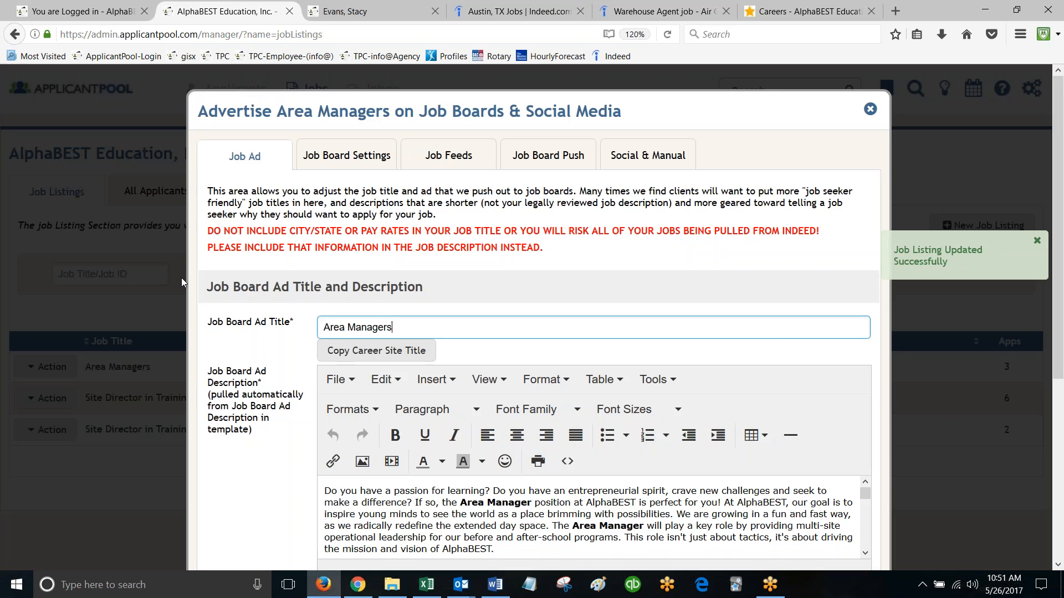
{"action": "scroll", "coordinate": [181, 278], "scroll_direction": "down", "scroll_amount": 5}
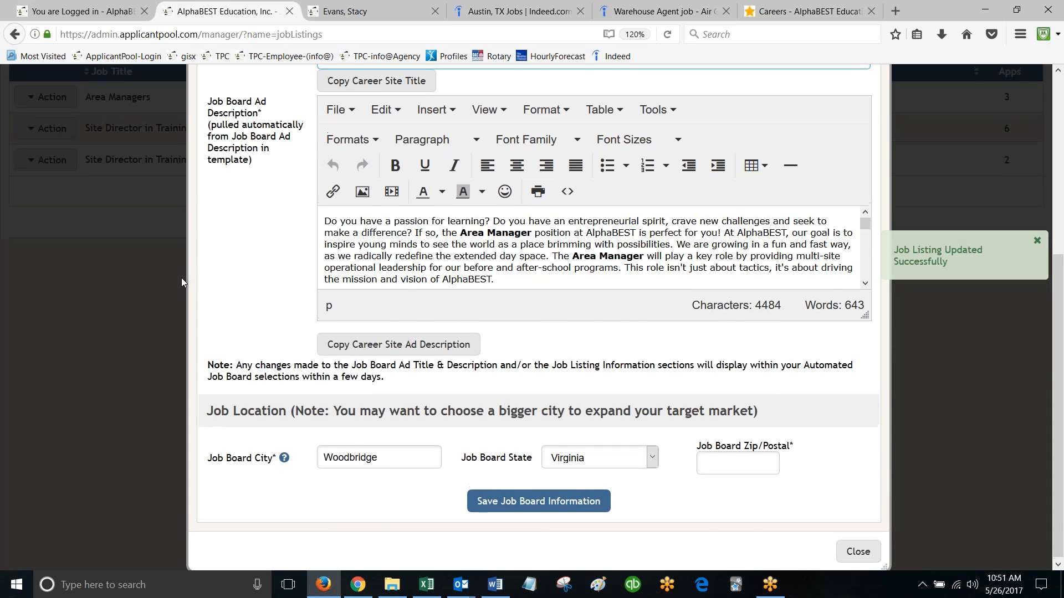
{"action": "scroll", "coordinate": [181, 278], "scroll_direction": "up", "scroll_amount": 2}
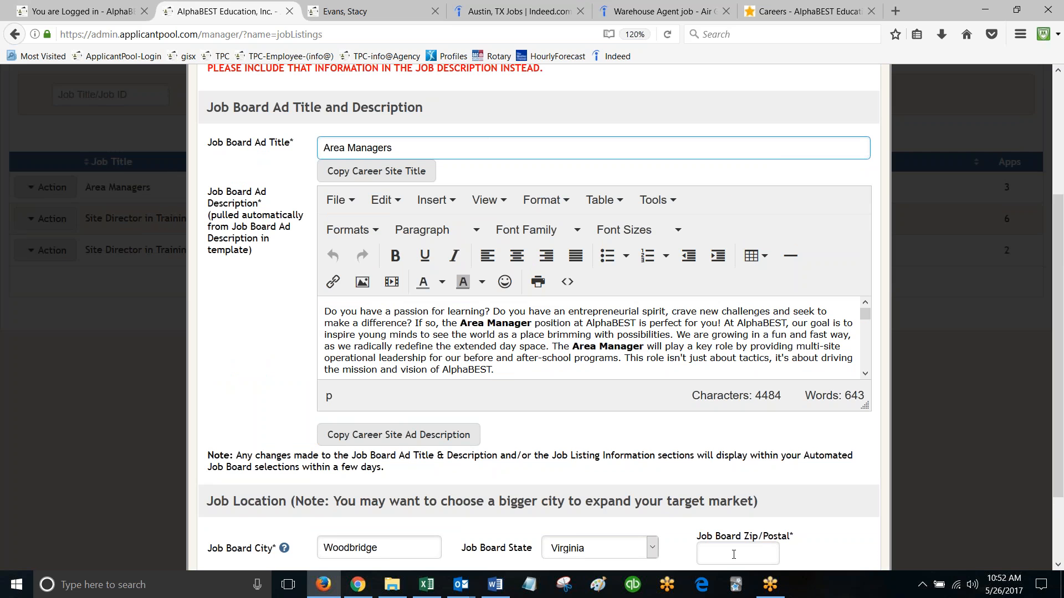
{"action": "scroll", "coordinate": [895, 407], "scroll_direction": "up", "scroll_amount": 4}
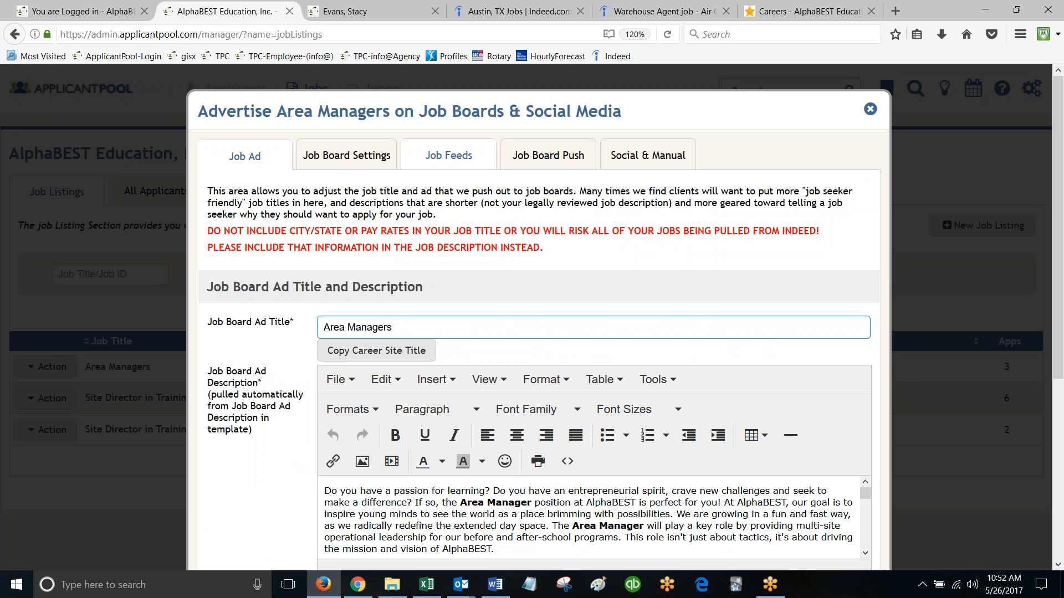
Step: Add all available job boards to the Area Managers job feeds and save the automated job board selections
{"action": "left_click", "coordinate": [448, 160]}
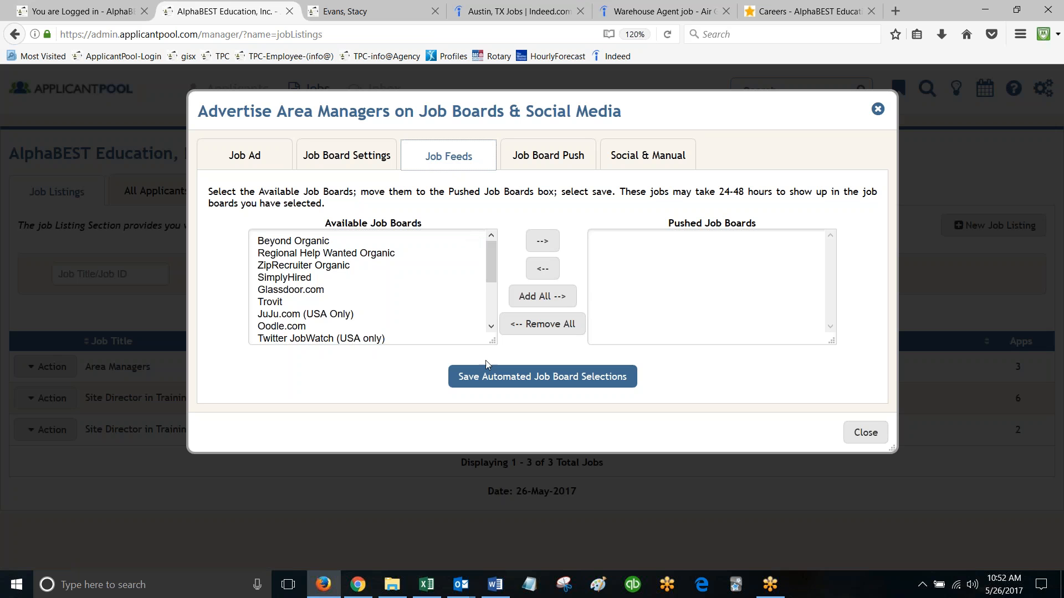
{"action": "left_click", "coordinate": [553, 300]}
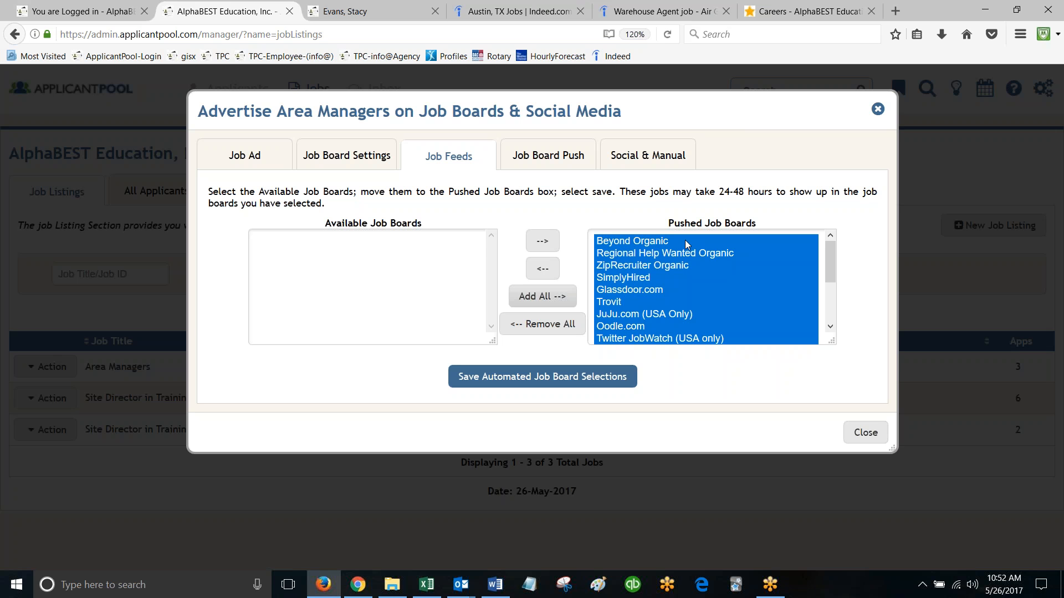
{"action": "scroll", "coordinate": [725, 297], "scroll_direction": "down", "scroll_amount": 3}
{"action": "scroll", "coordinate": [724, 297], "scroll_direction": "up", "scroll_amount": 3}
{"action": "left_click", "coordinate": [518, 379]}
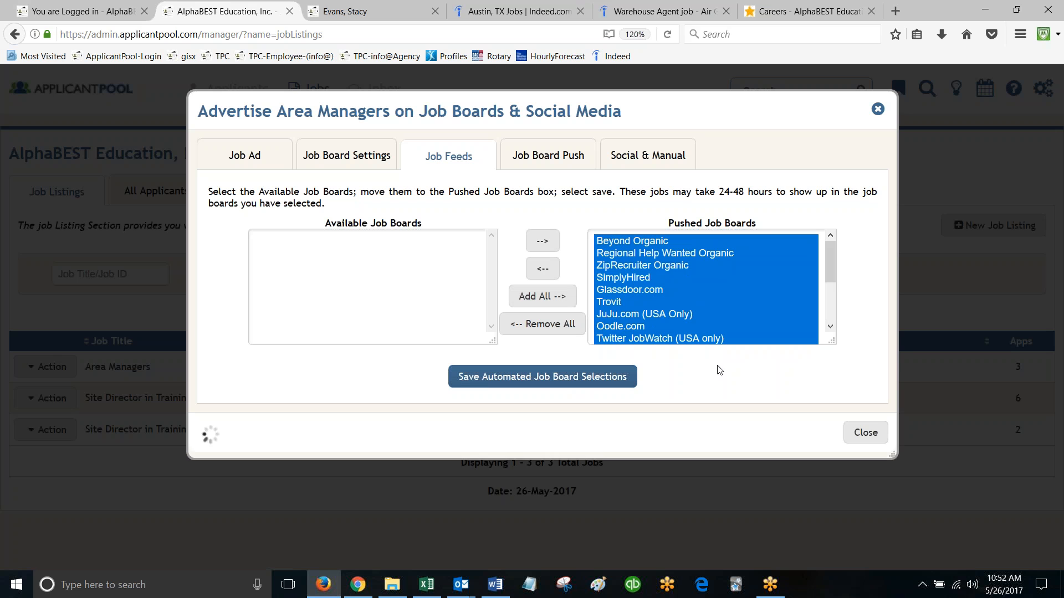
Step: Move Providence College, School Spring - EdZone, Simmons College and University of Massachusetts Boston into the job board favorites to push, leaving the selections unsaved
{"action": "left_click", "coordinate": [550, 159]}
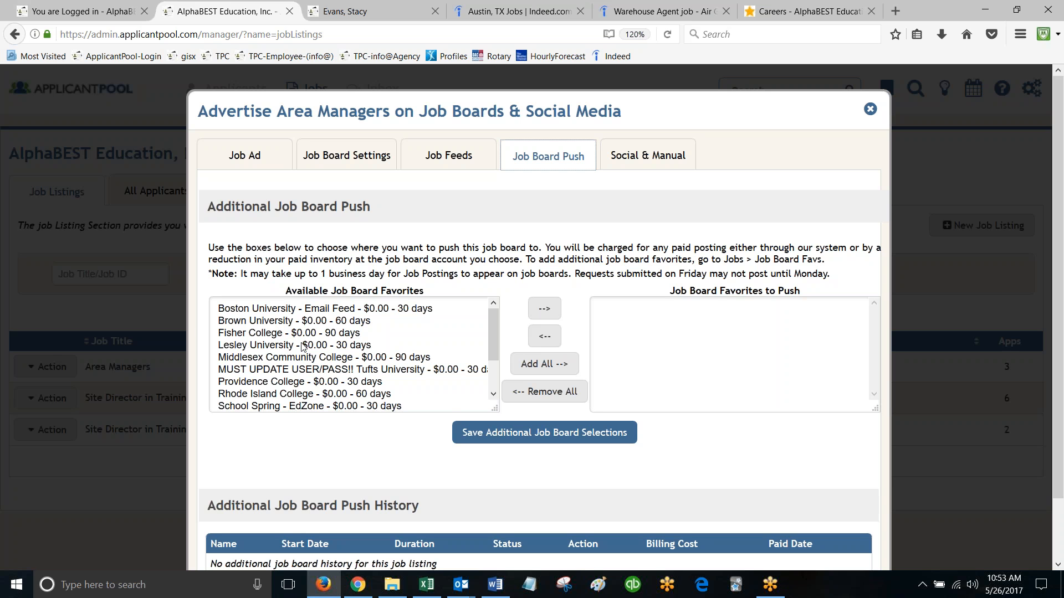
{"action": "scroll", "coordinate": [386, 357], "scroll_direction": "down", "scroll_amount": 2}
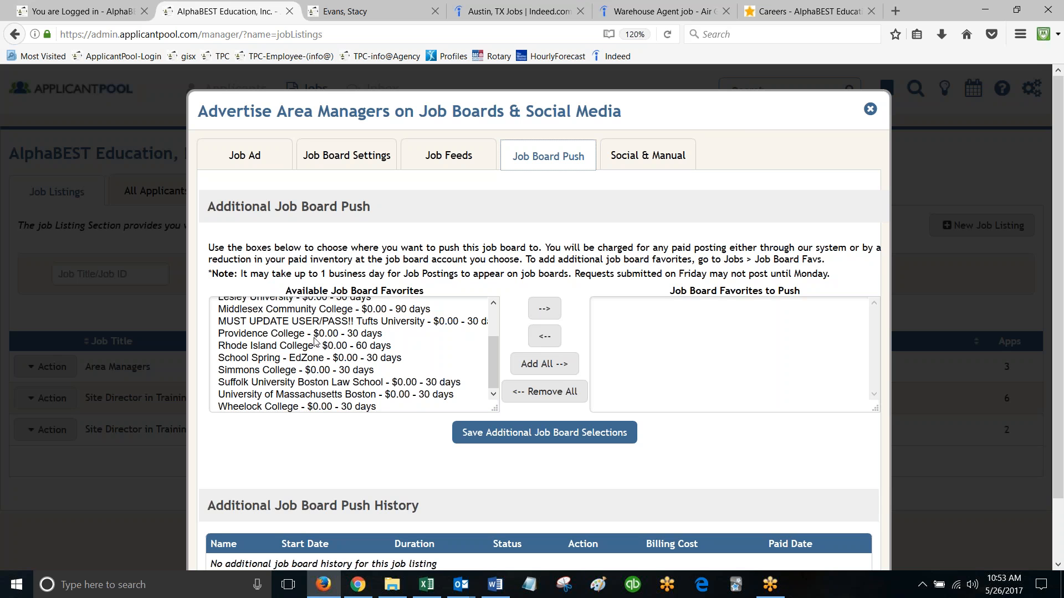
{"action": "left_click", "coordinate": [306, 336]}
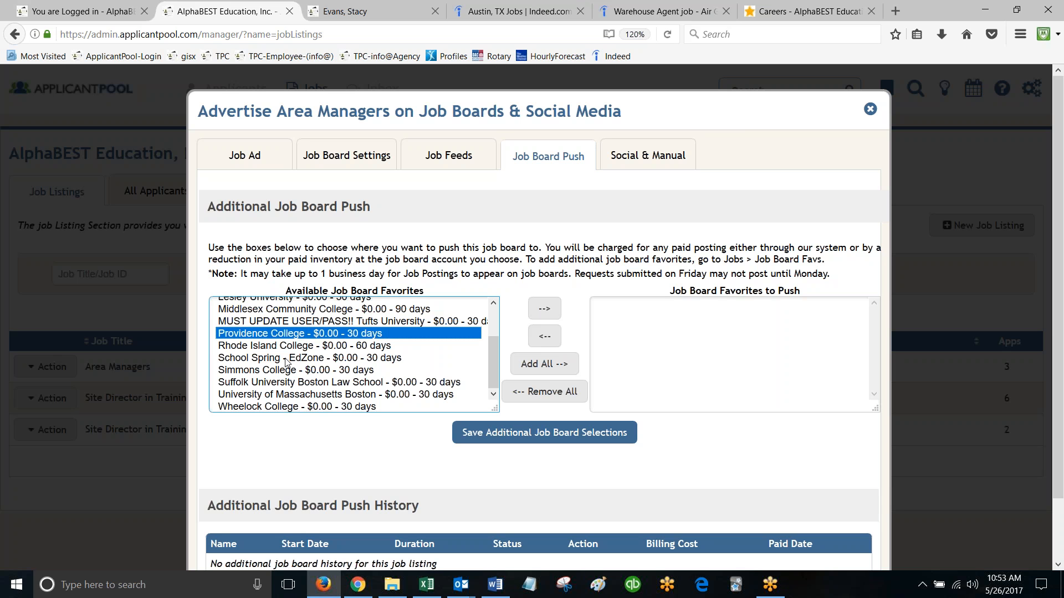
{"action": "left_click", "coordinate": [288, 359], "text": "ctrl"}
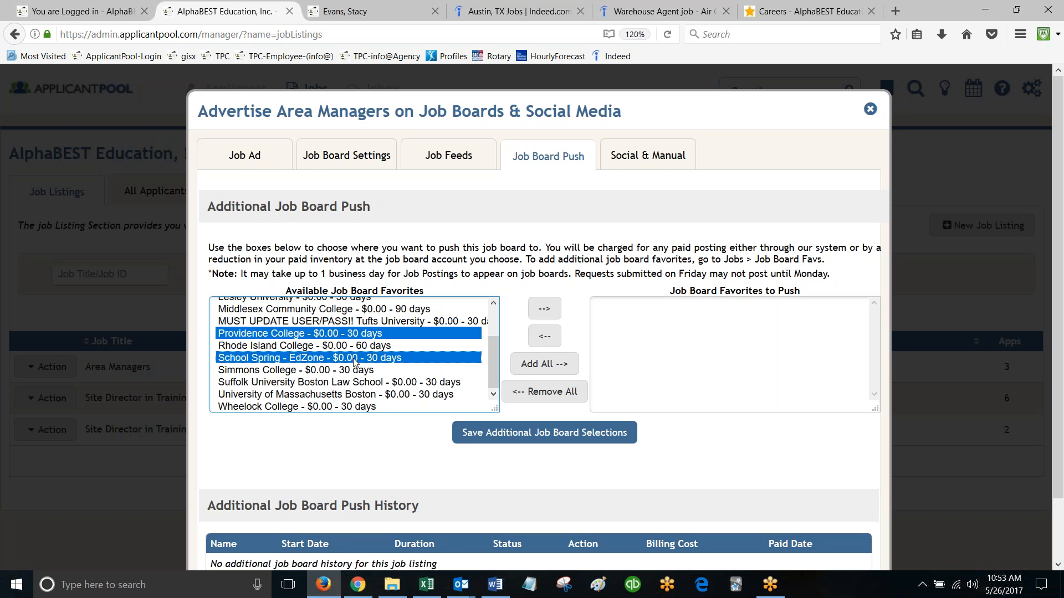
{"action": "left_click", "coordinate": [310, 370], "text": "ctrl"}
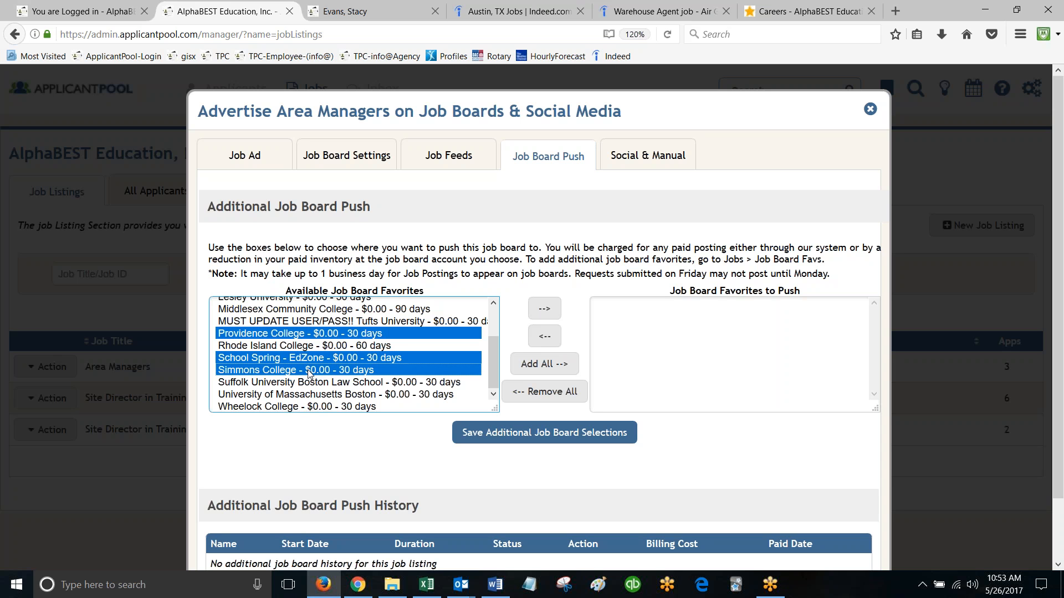
{"action": "left_click", "coordinate": [306, 394], "text": "ctrl"}
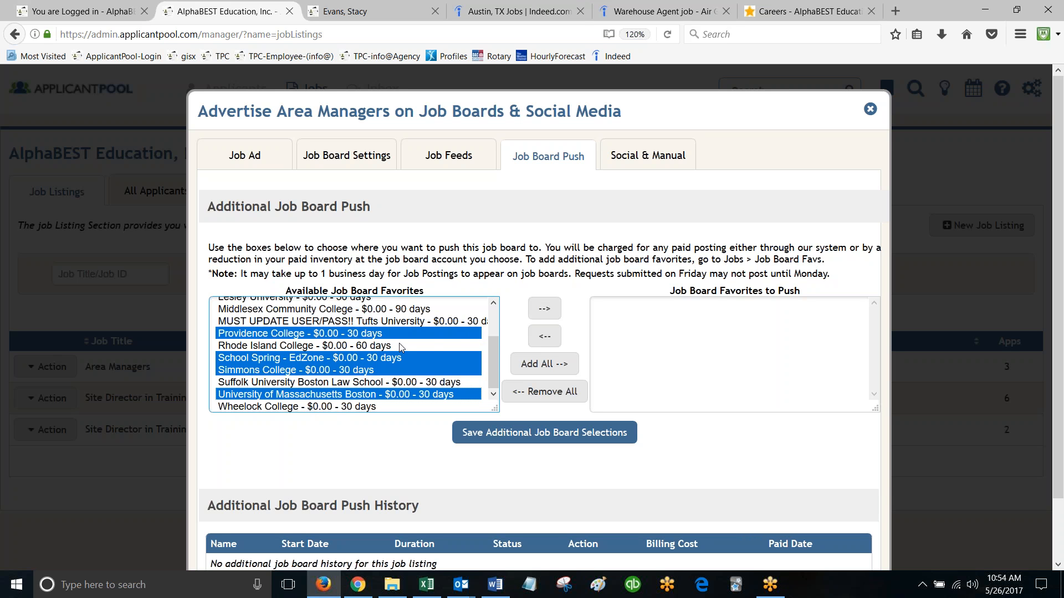
{"action": "left_click", "coordinate": [548, 314]}
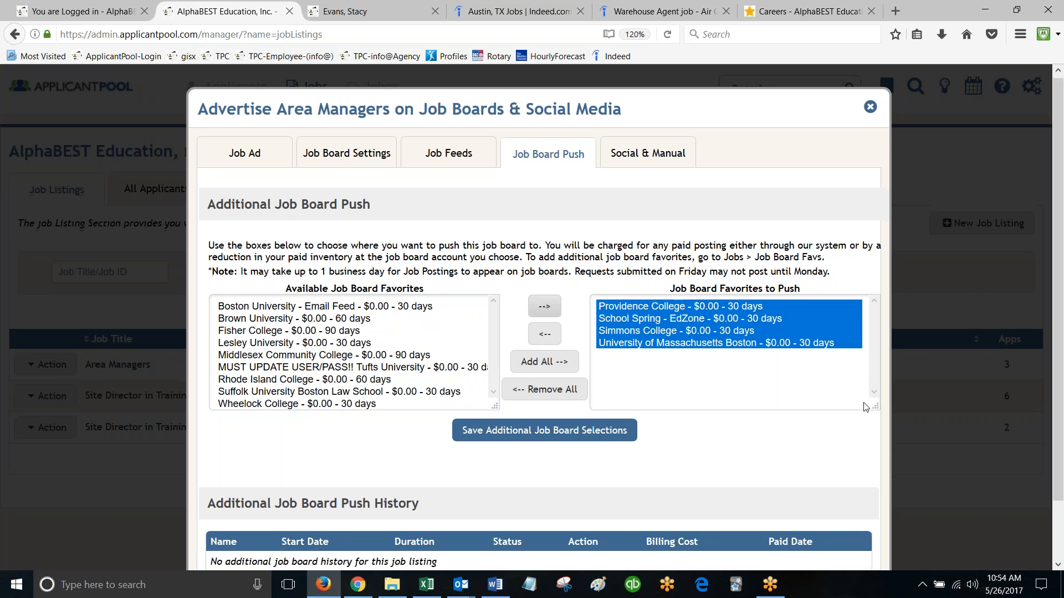
{"action": "scroll", "coordinate": [866, 407], "scroll_direction": "down", "scroll_amount": 2}
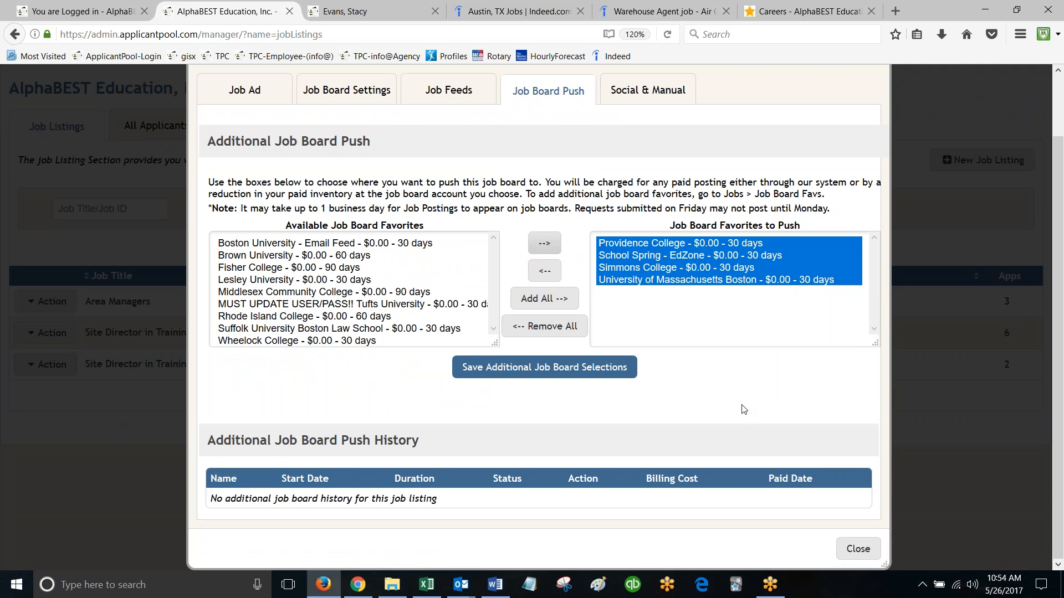
{"action": "scroll", "coordinate": [692, 380], "scroll_direction": "up", "scroll_amount": 2}
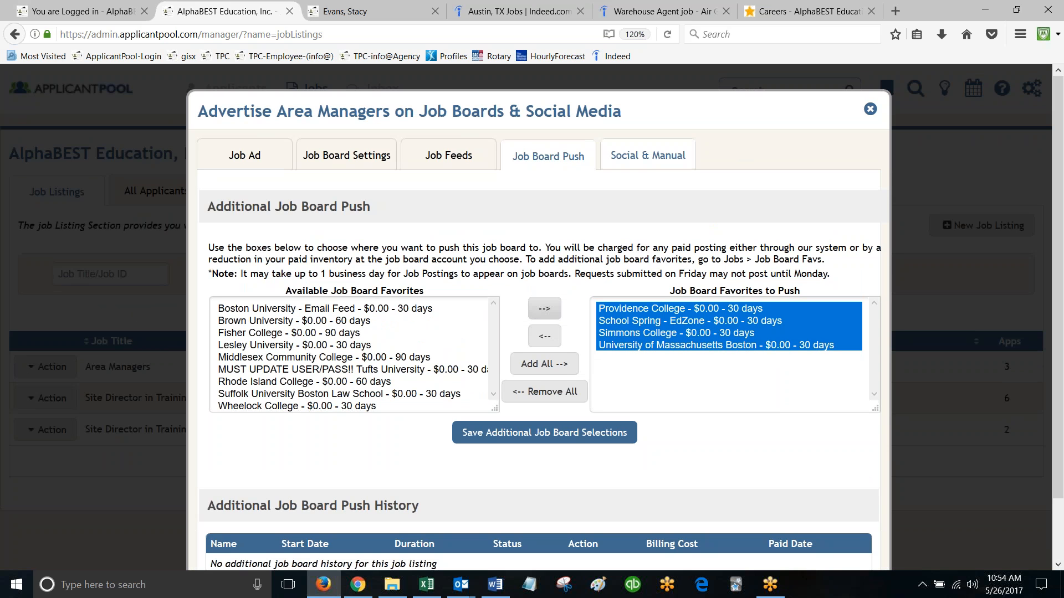
Step: View the social and manual advertising options and the LinkedIn share page for Area Managers, and return to the Jobs Dashboard
{"action": "left_click", "coordinate": [651, 161]}
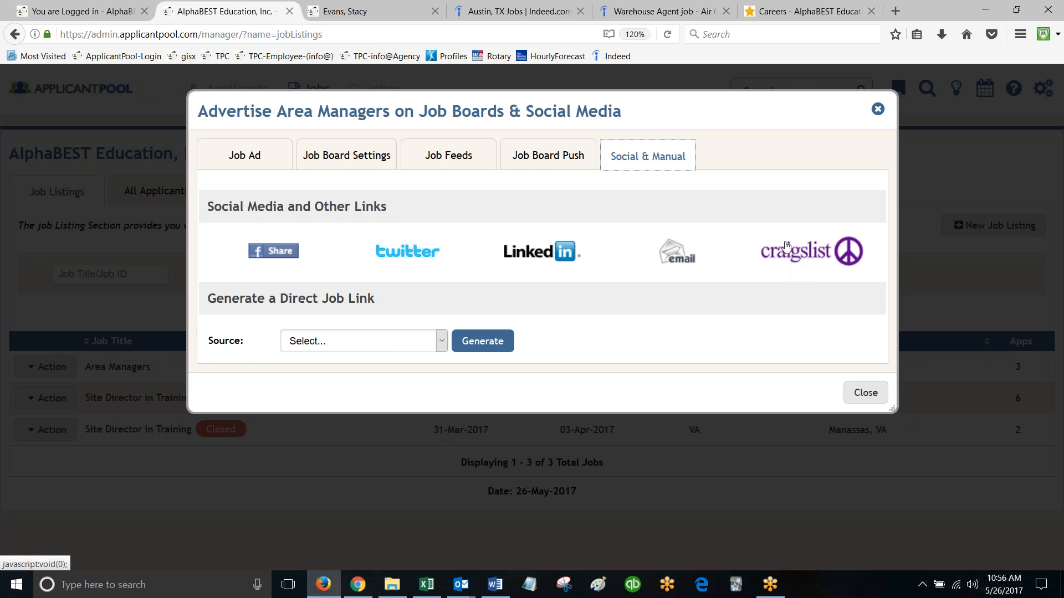
{"action": "left_click", "coordinate": [528, 258]}
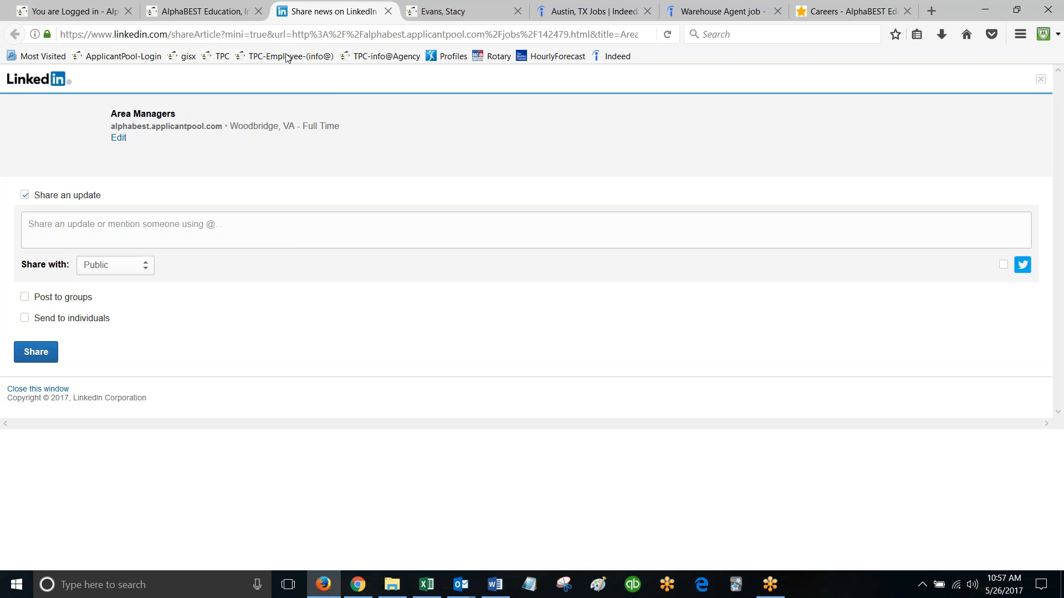
{"action": "left_click", "coordinate": [388, 12]}
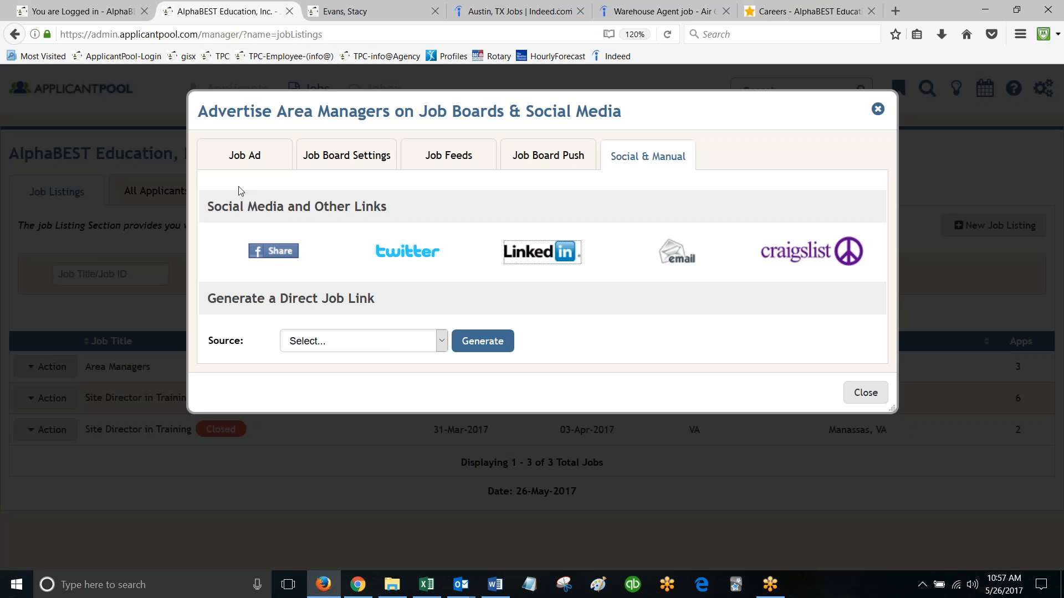
{"action": "left_click", "coordinate": [878, 110]}
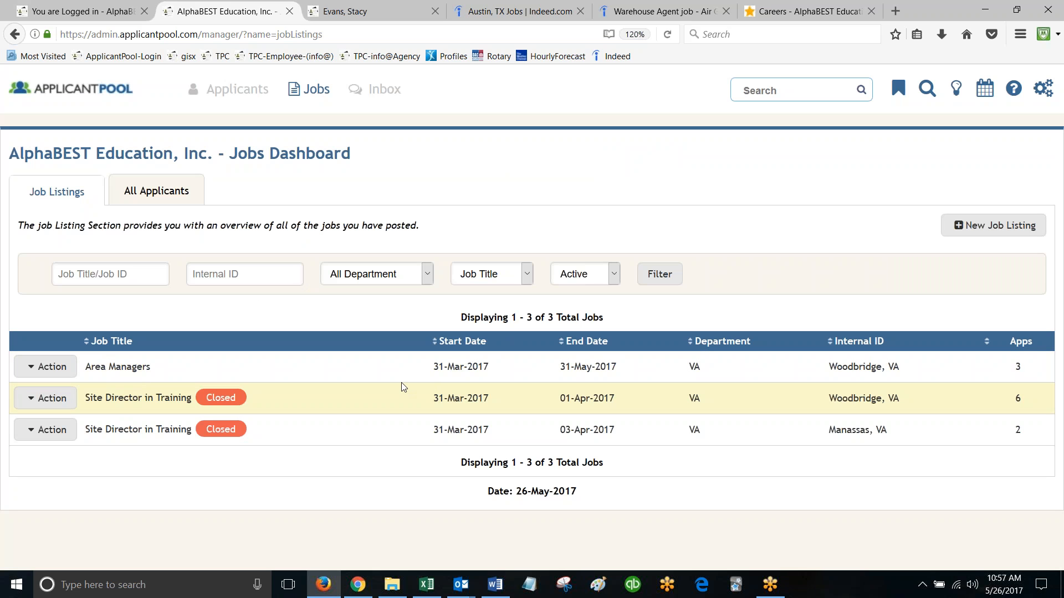
Step: Start a new job listing from the Area Managers template and review its description and classification fields
{"action": "left_click", "coordinate": [988, 227]}
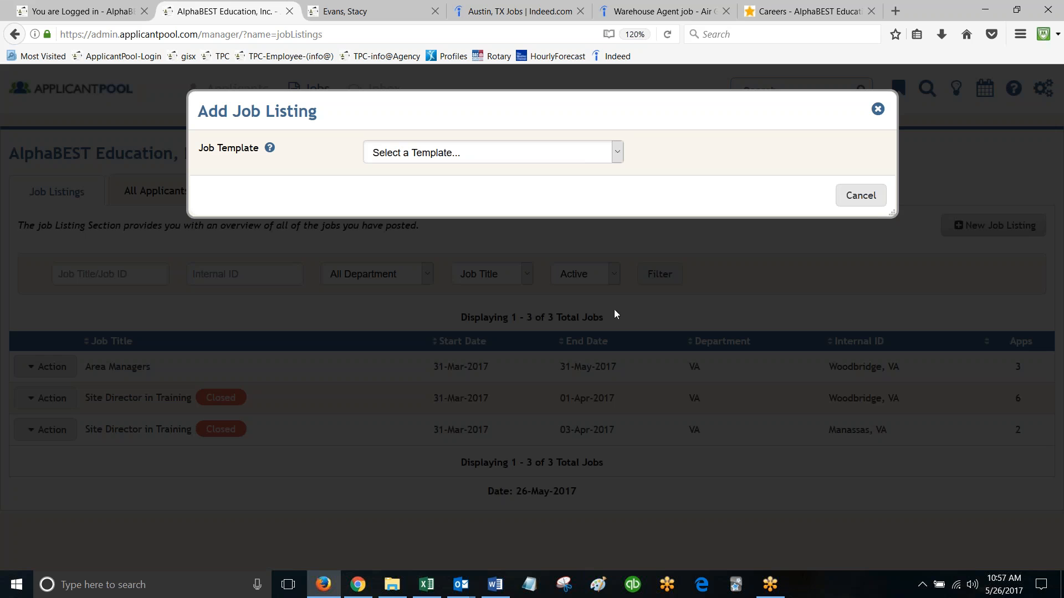
{"action": "left_click", "coordinate": [448, 154]}
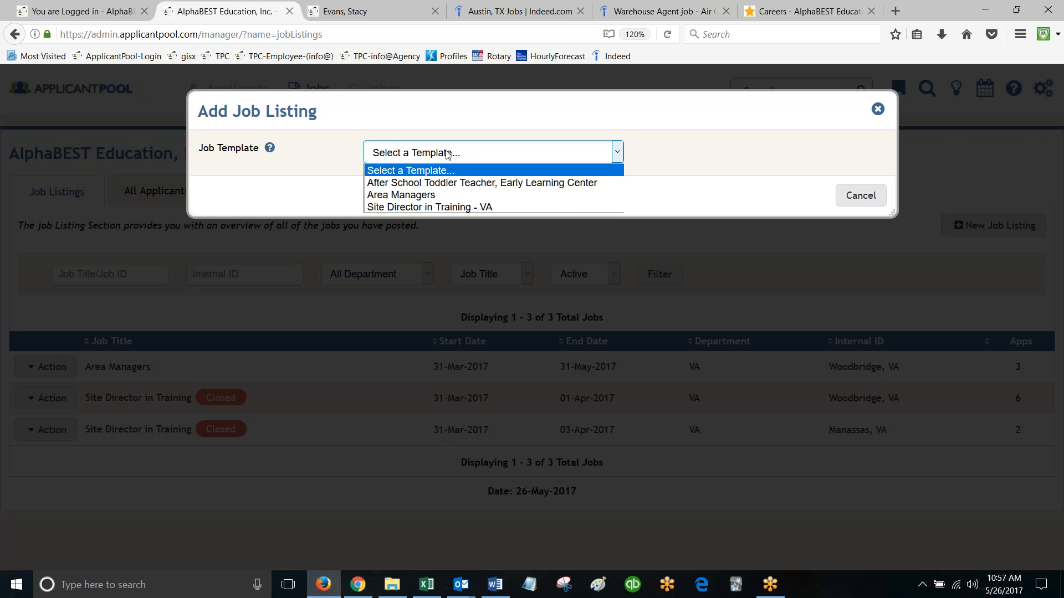
{"action": "left_click", "coordinate": [404, 197]}
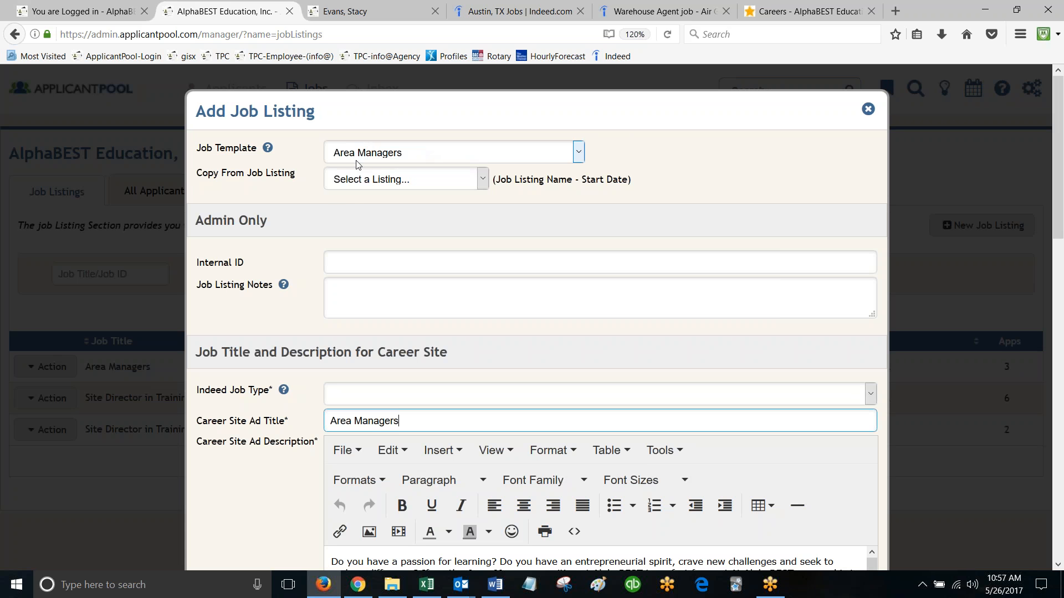
{"action": "scroll", "coordinate": [246, 321], "scroll_direction": "down", "scroll_amount": 10}
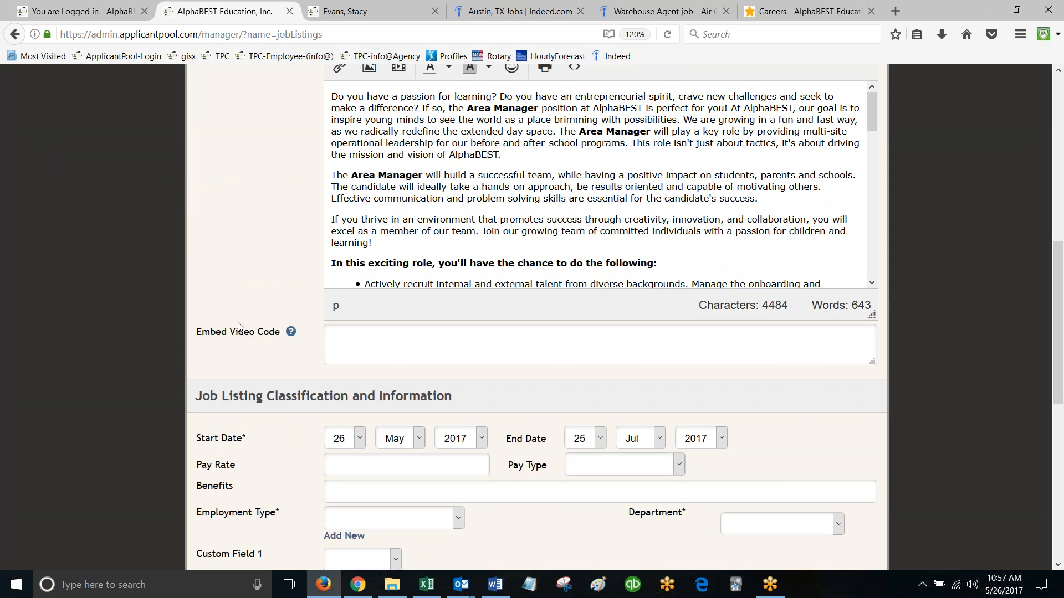
{"action": "scroll", "coordinate": [238, 327], "scroll_direction": "up", "scroll_amount": 8}
Step: Copy the new job listing's details from the existing Area Managers - 31-Mar-2017 listing
{"action": "left_click", "coordinate": [448, 182]}
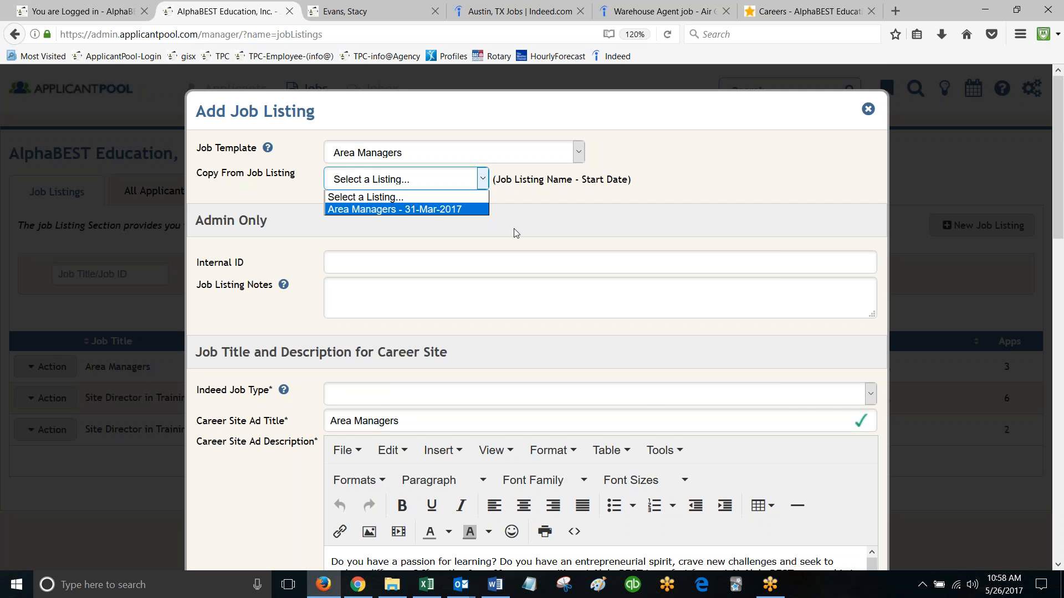
{"action": "scroll", "coordinate": [625, 267], "scroll_direction": "down", "scroll_amount": 10}
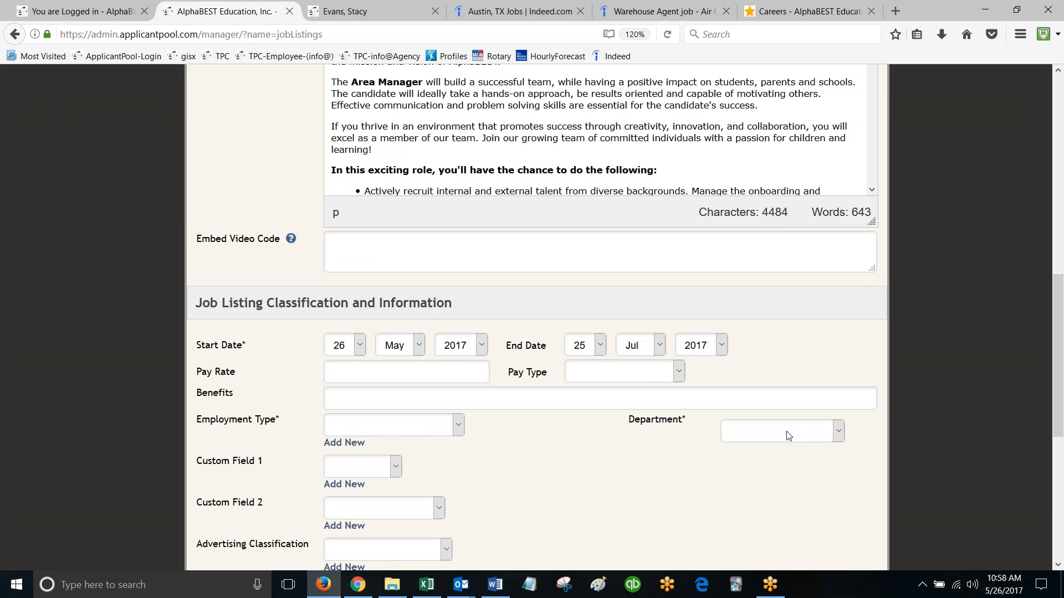
{"action": "scroll", "coordinate": [670, 430], "scroll_direction": "down", "scroll_amount": 3}
{"action": "scroll", "coordinate": [671, 430], "scroll_direction": "up", "scroll_amount": 12}
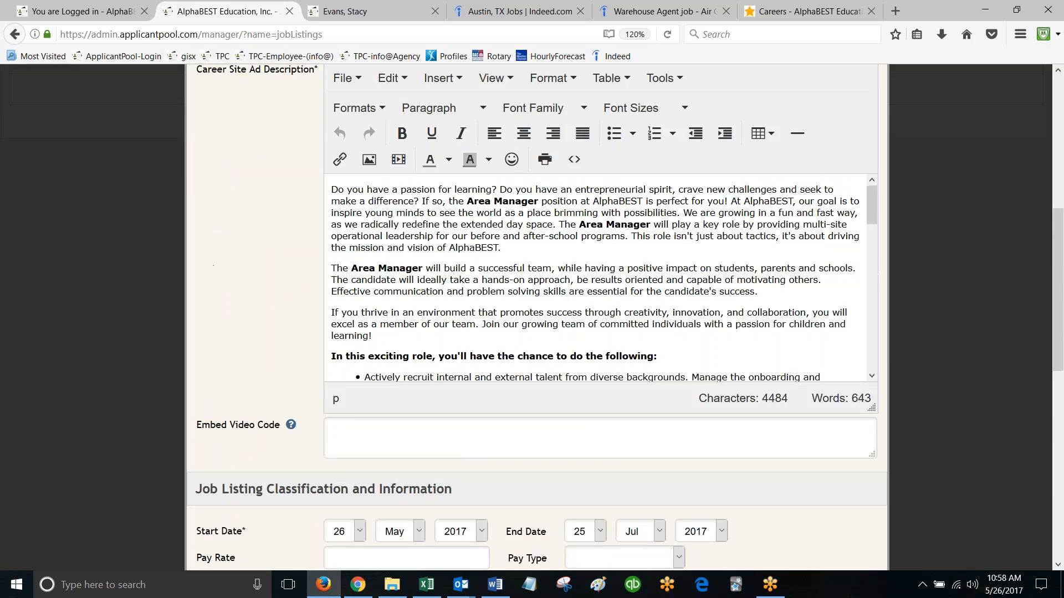
{"action": "left_click", "coordinate": [421, 180]}
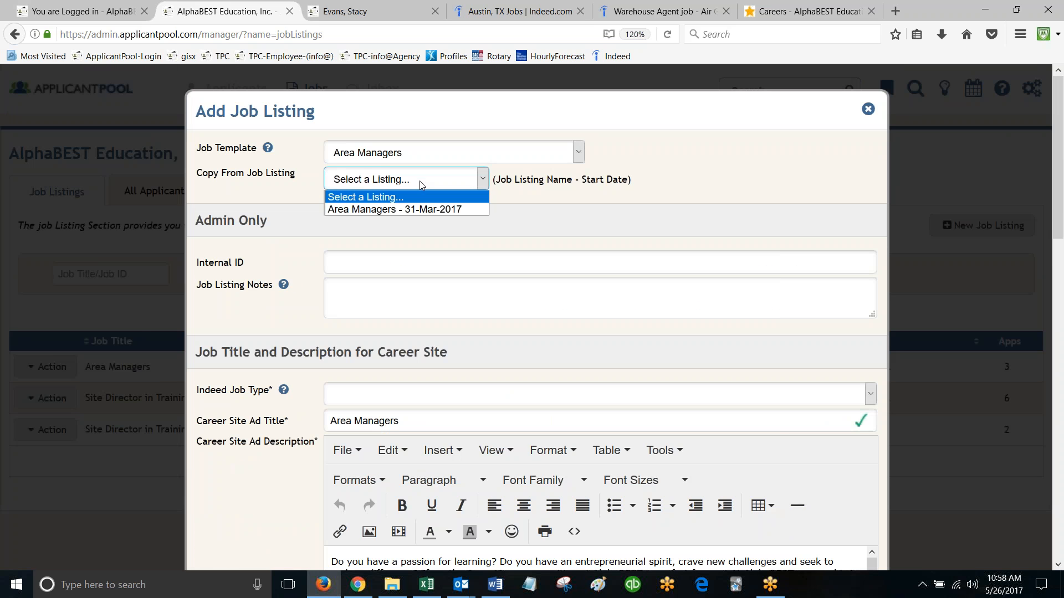
{"action": "left_click", "coordinate": [410, 208]}
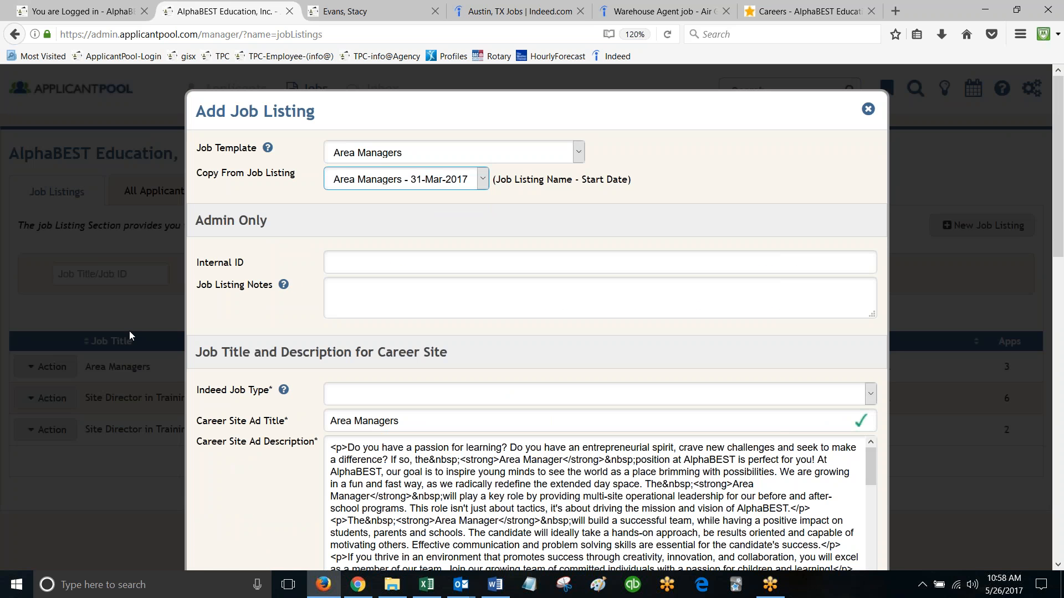
Step: Review the copied listing's classification and location, and view the Job Questions Group choices while leaving it at None
{"action": "scroll", "coordinate": [129, 332], "scroll_direction": "down", "scroll_amount": 10}
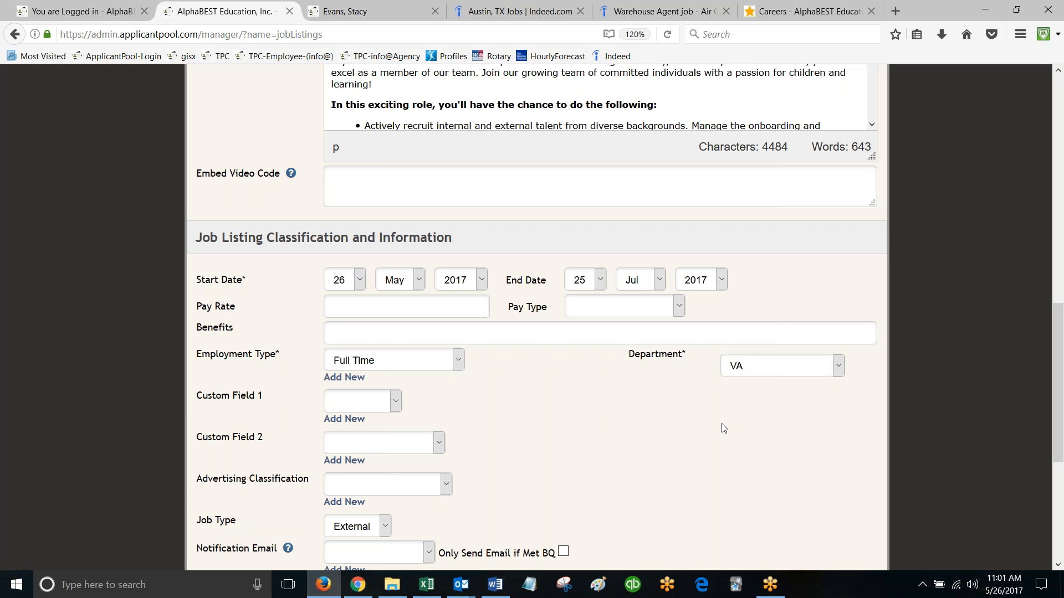
{"action": "scroll", "coordinate": [723, 428], "scroll_direction": "down", "scroll_amount": 5}
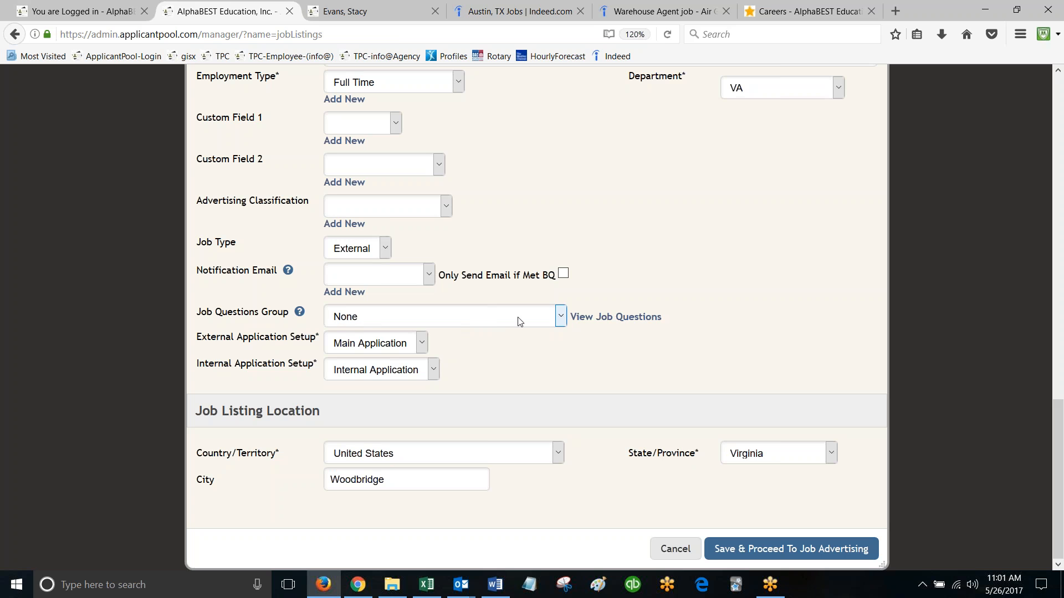
{"action": "left_click", "coordinate": [561, 318]}
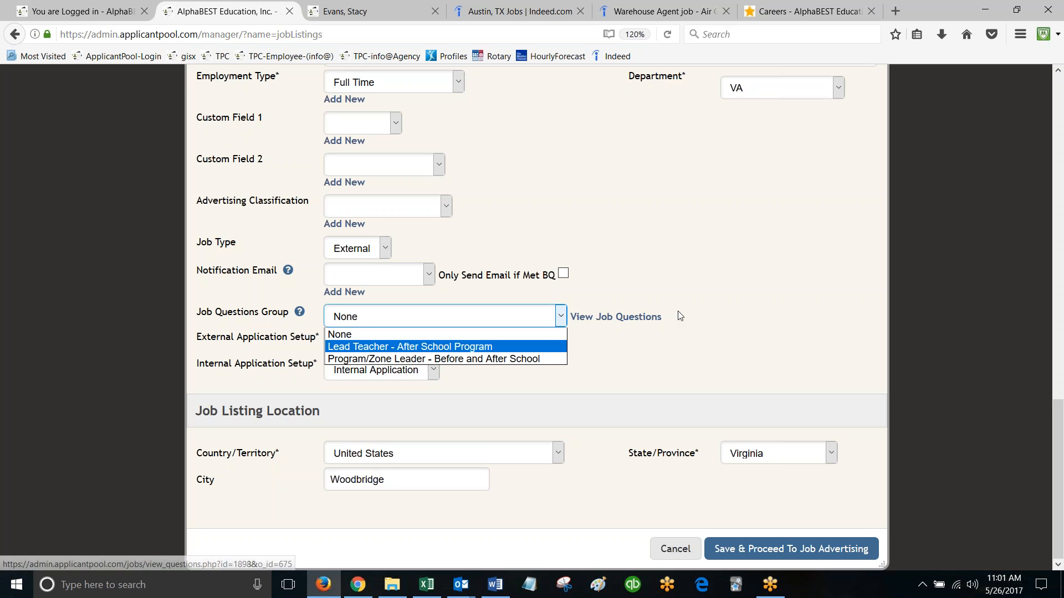
{"action": "left_click", "coordinate": [734, 294]}
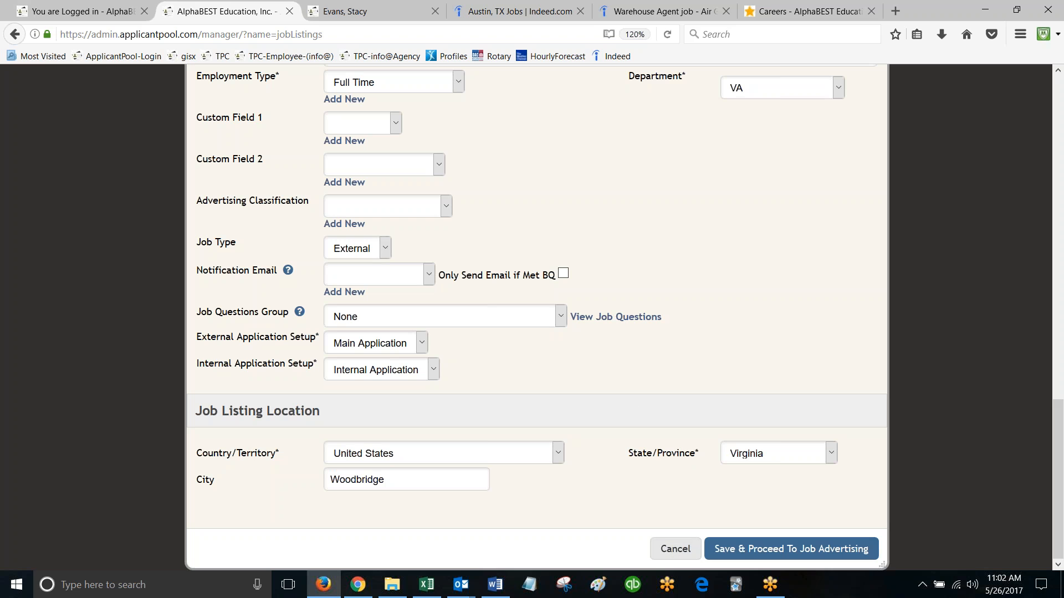
Step: Review the copied listing's internal ID, title and description, and close the new job listing without saving it
{"action": "scroll", "coordinate": [667, 224], "scroll_direction": "up", "scroll_amount": 8}
{"action": "scroll", "coordinate": [667, 223], "scroll_direction": "up", "scroll_amount": 8}
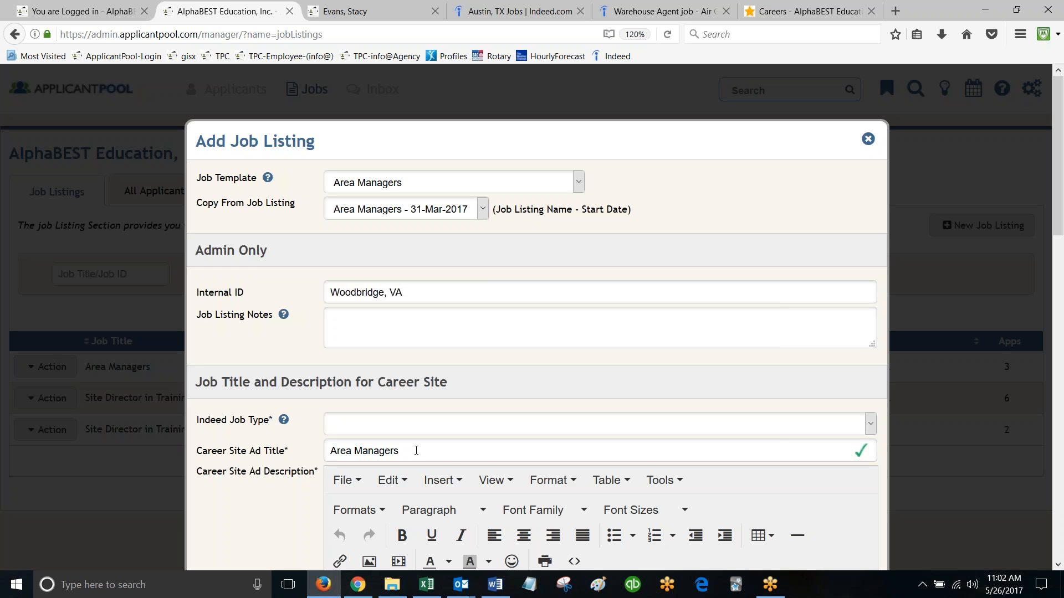
{"action": "scroll", "coordinate": [428, 450], "scroll_direction": "down", "scroll_amount": 5}
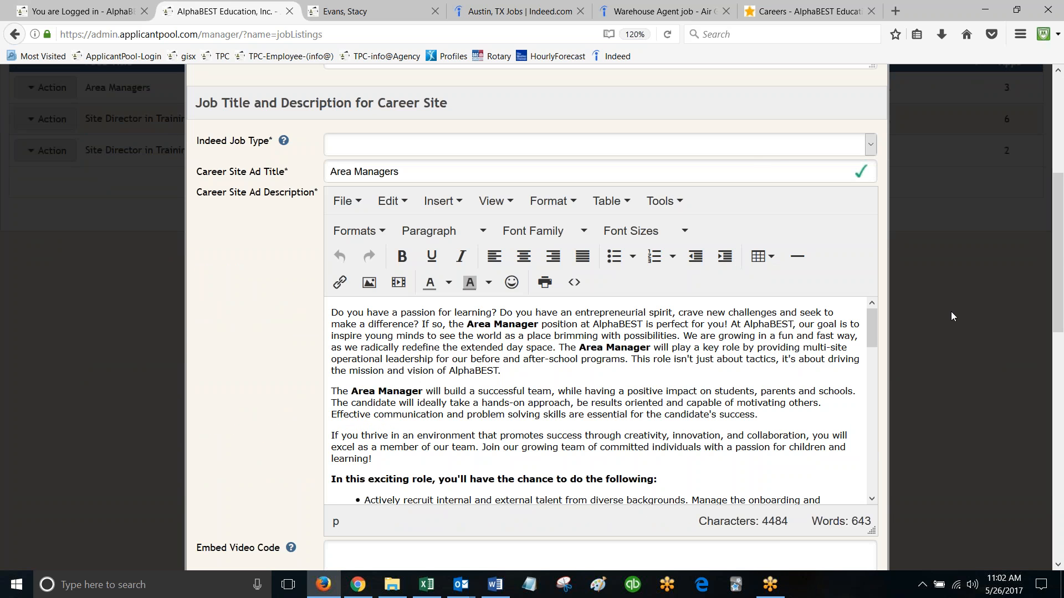
{"action": "scroll", "coordinate": [950, 308], "scroll_direction": "up", "scroll_amount": 5}
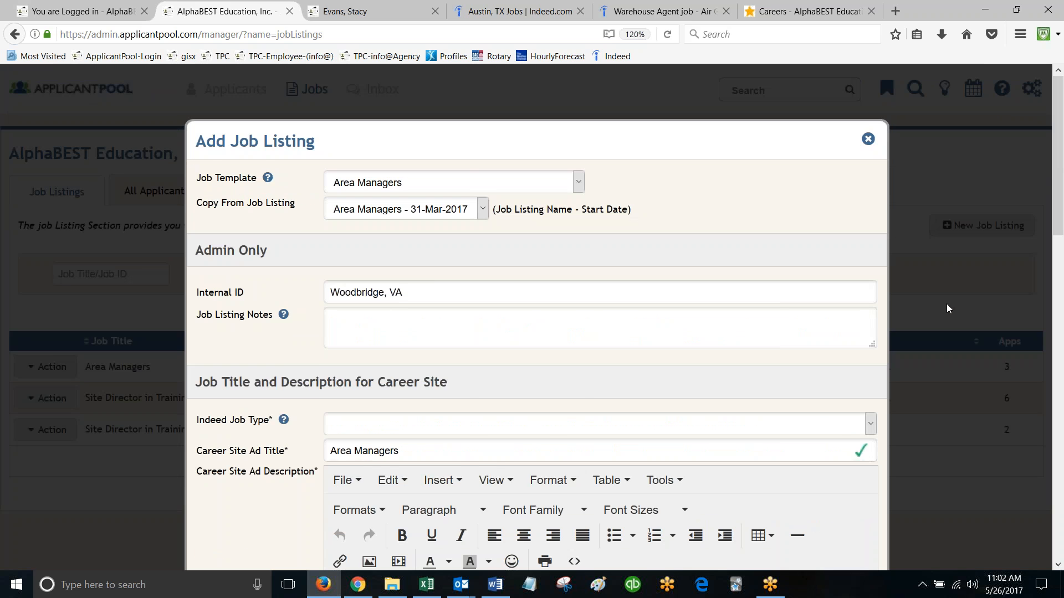
{"action": "left_click", "coordinate": [868, 140]}
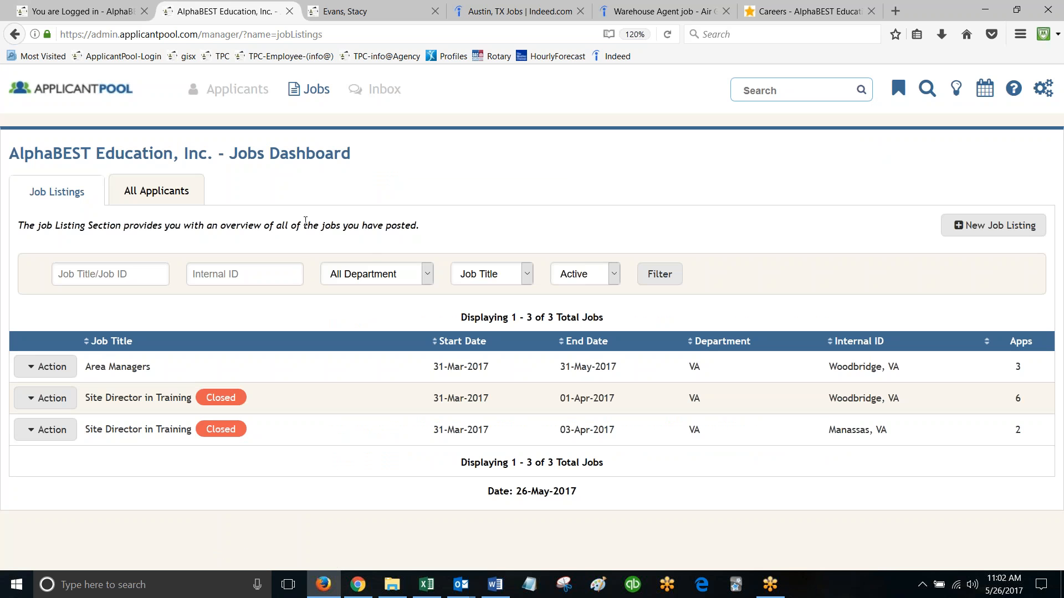